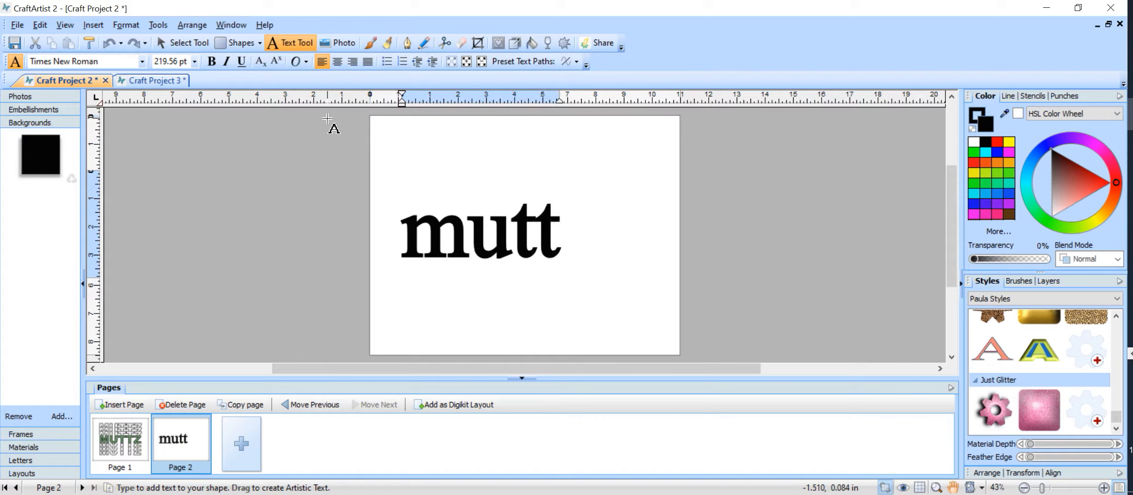
Step: Complete the page 2 word as "muttz" and convert the whole word to upper case
type("z")
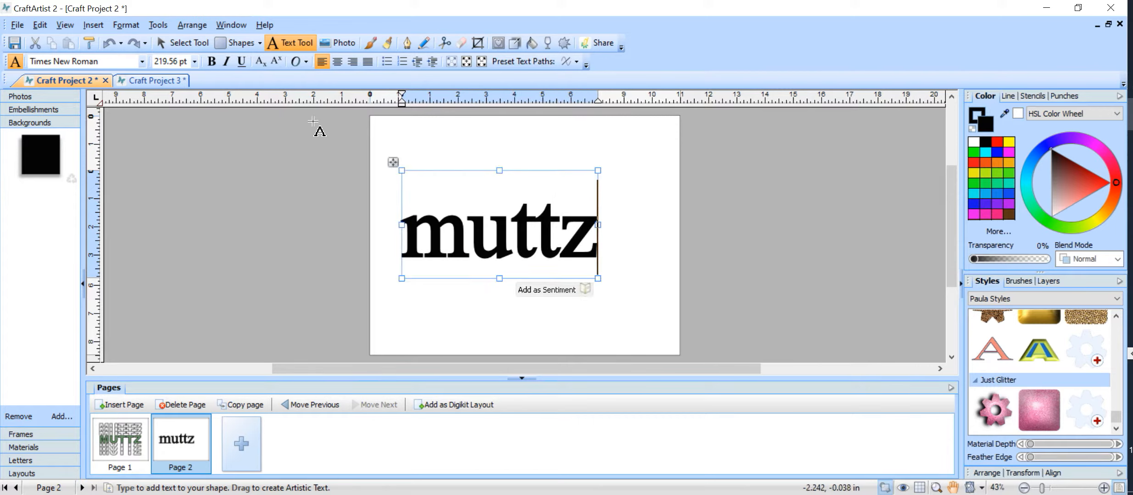
left_click(495, 208)
double_click(495, 207)
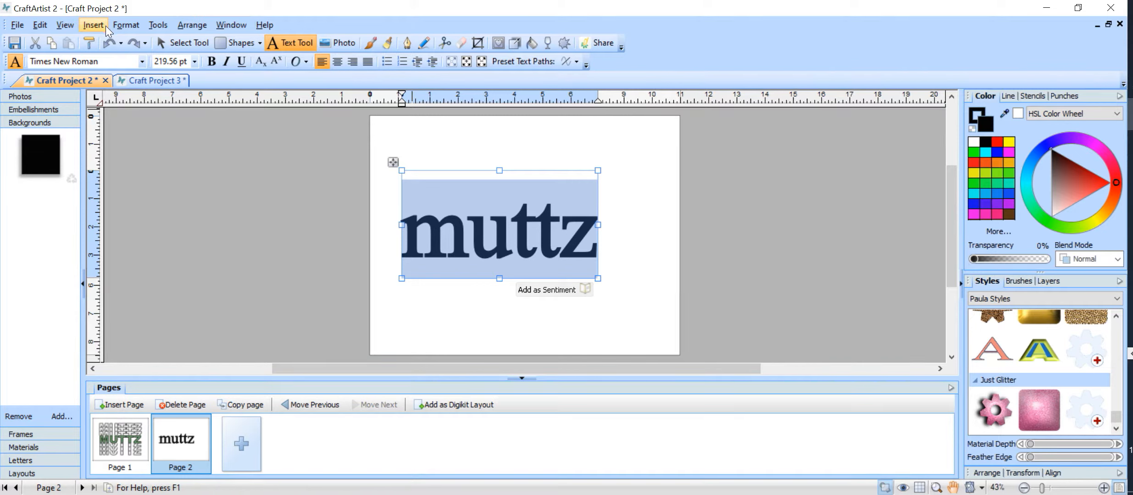
left_click(127, 26)
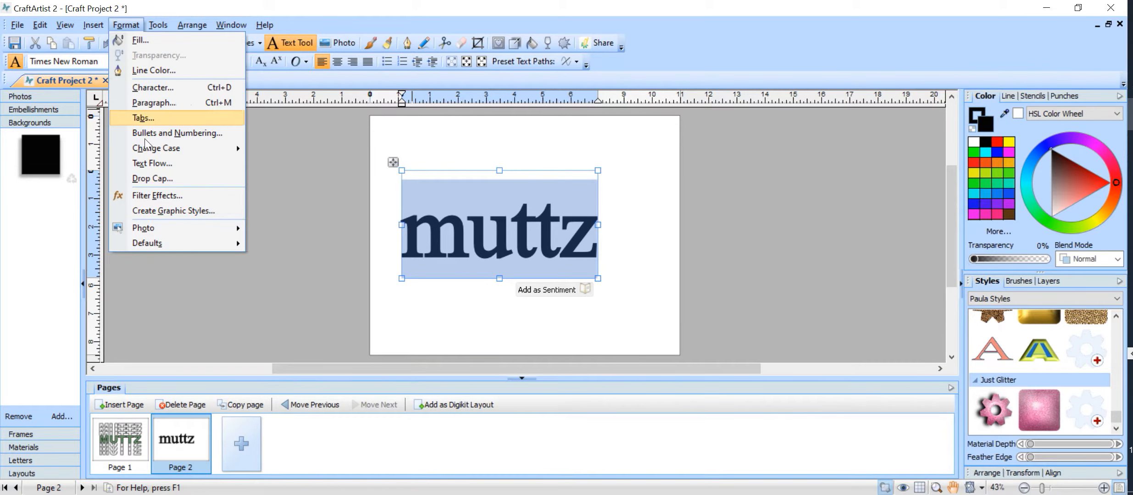
mouse_move(166, 158)
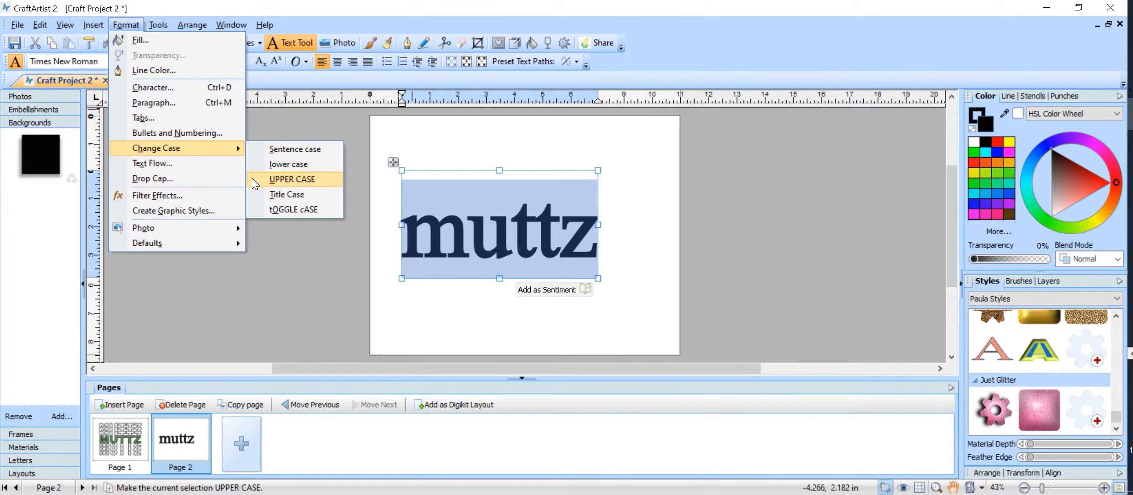
left_click(269, 179)
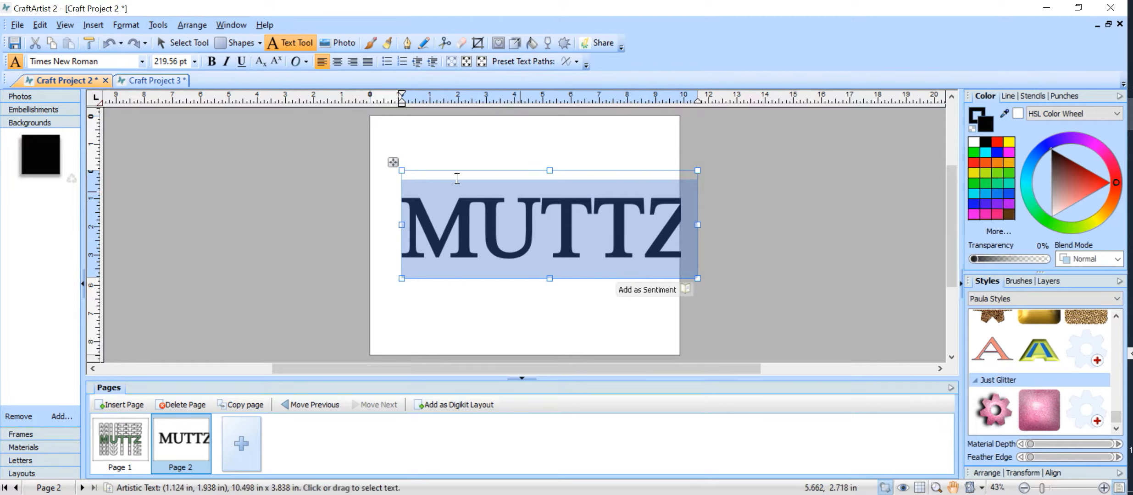
Step: Shift the MUTTZ text slightly toward the page's upper-left corner and set its font to Arial Black
left_click_drag(393, 164, 383, 159)
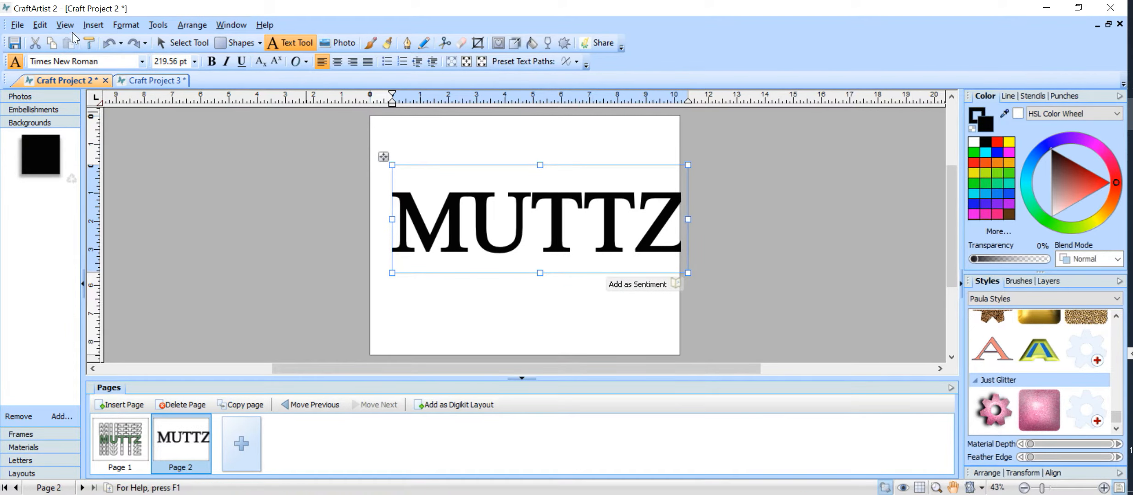
double_click(531, 208)
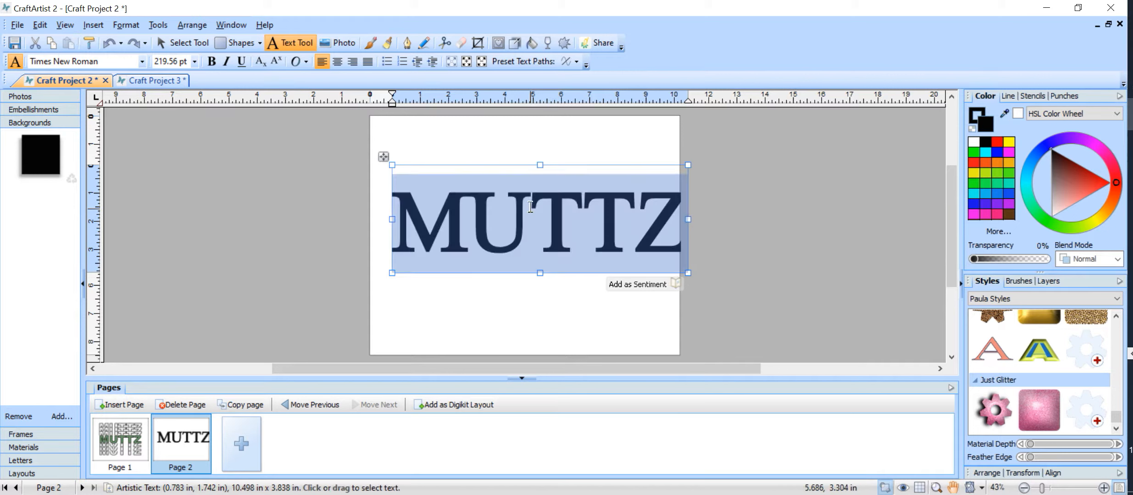
left_click(118, 60)
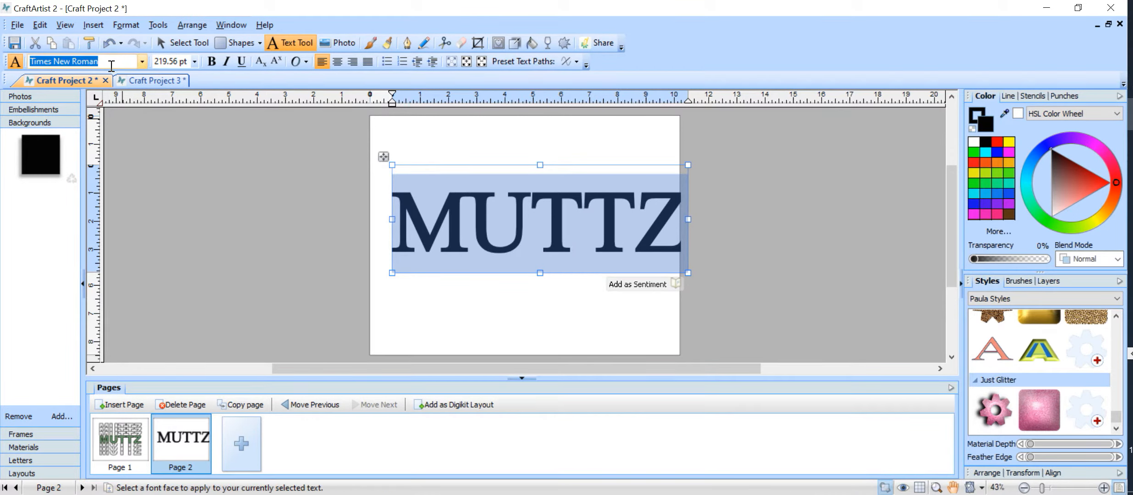
type("Arial Black")
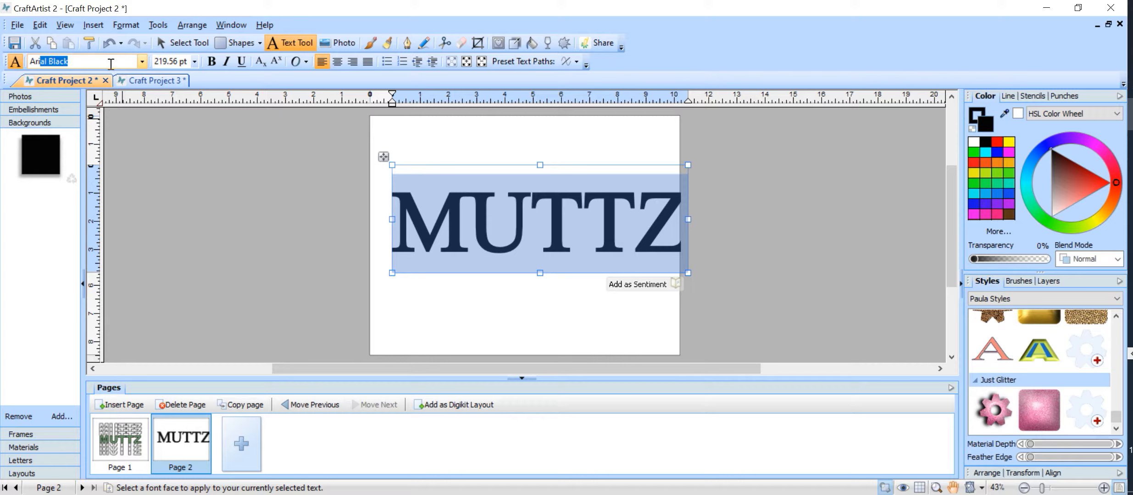
key("Return")
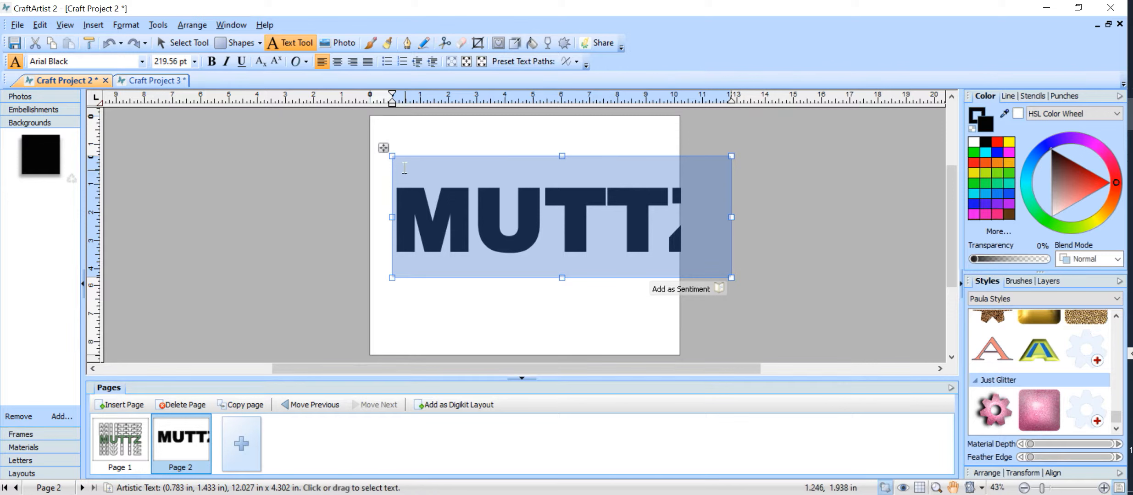
Step: Narrow the MUTTZ text to about 9.9 in wide and position it within the page's side edges
left_click_drag(384, 147, 355, 144)
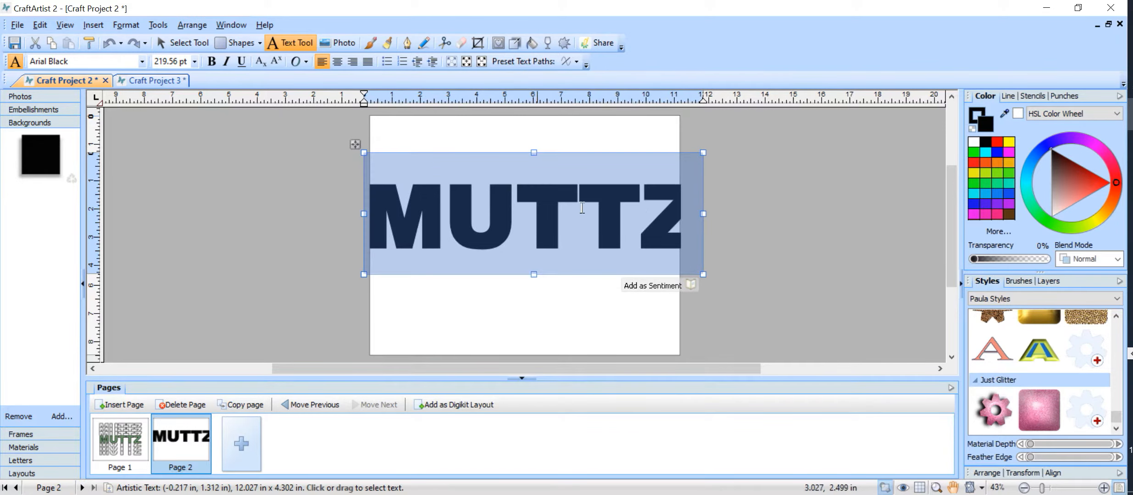
left_click_drag(704, 215, 645, 224)
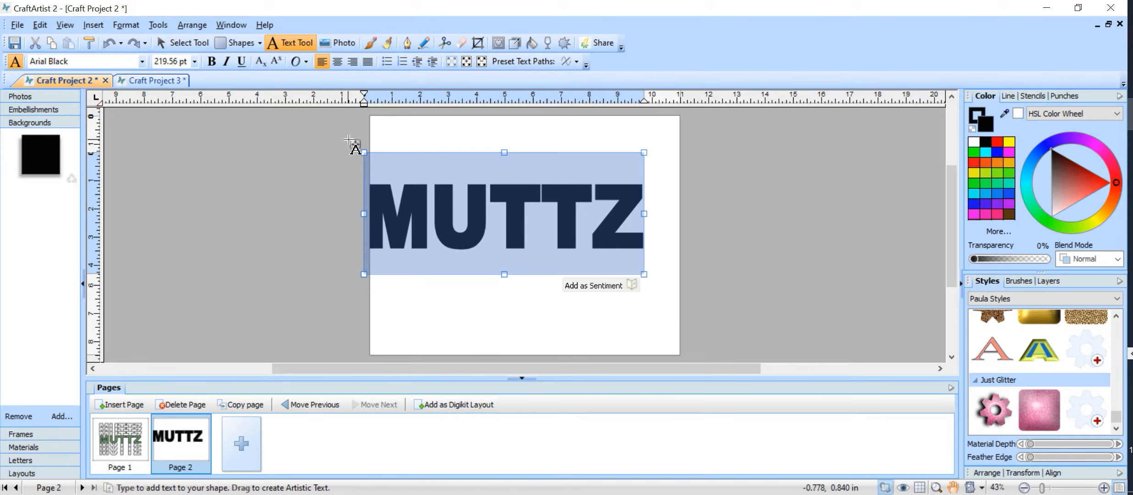
left_click_drag(357, 142, 375, 144)
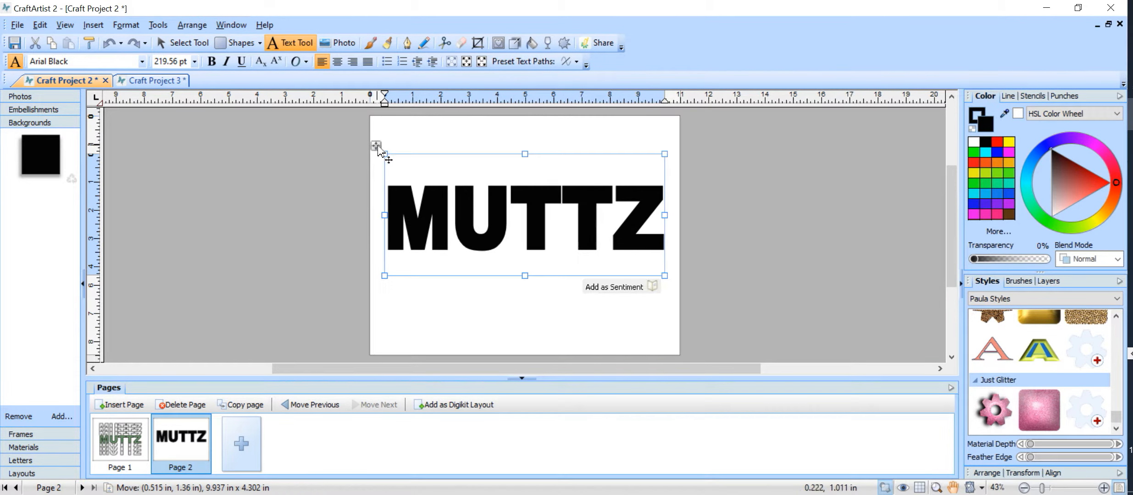
Step: Remove all four stored MUTTZ graphics from the project's embellishments
left_click(46, 110)
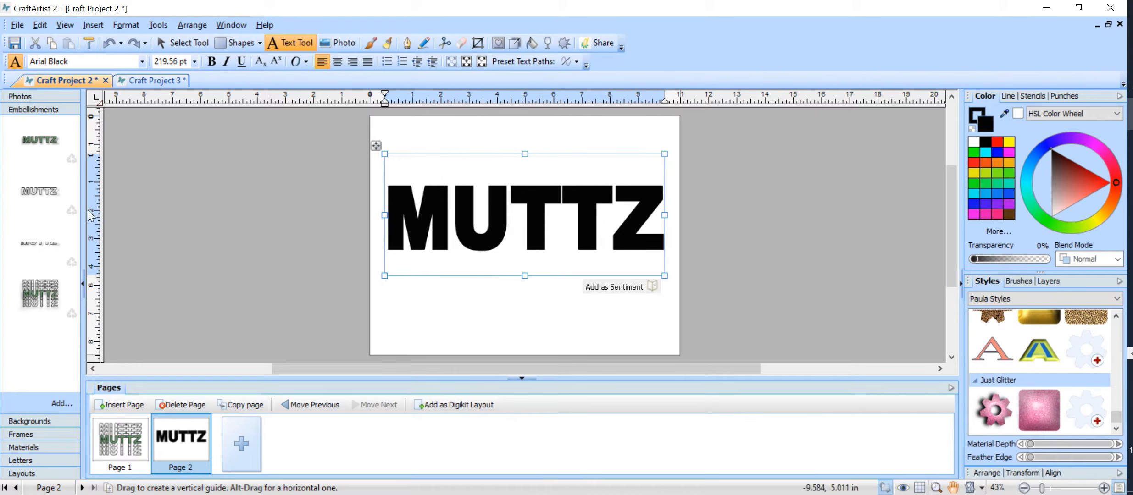
left_click(72, 314)
left_click(72, 262)
left_click(72, 211)
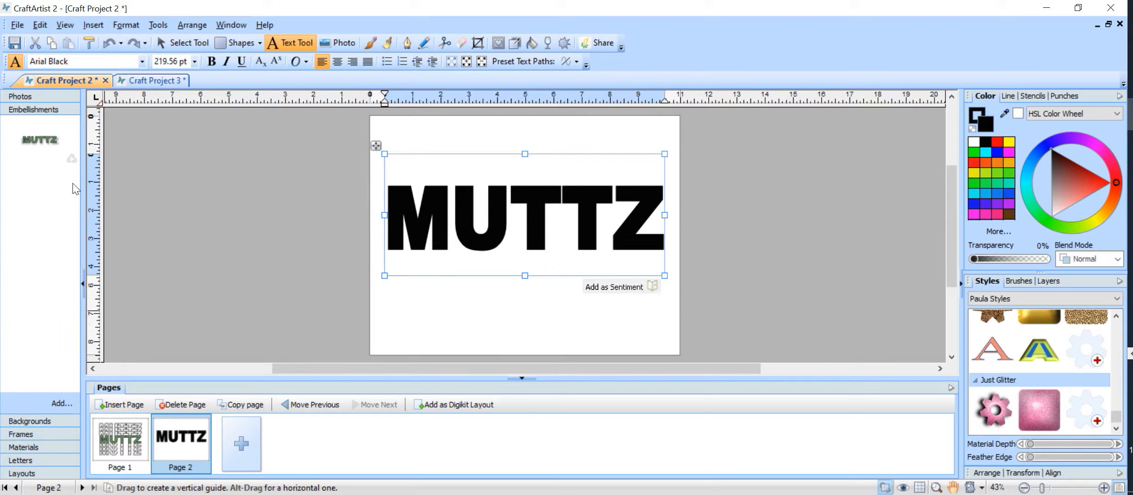
left_click(71, 158)
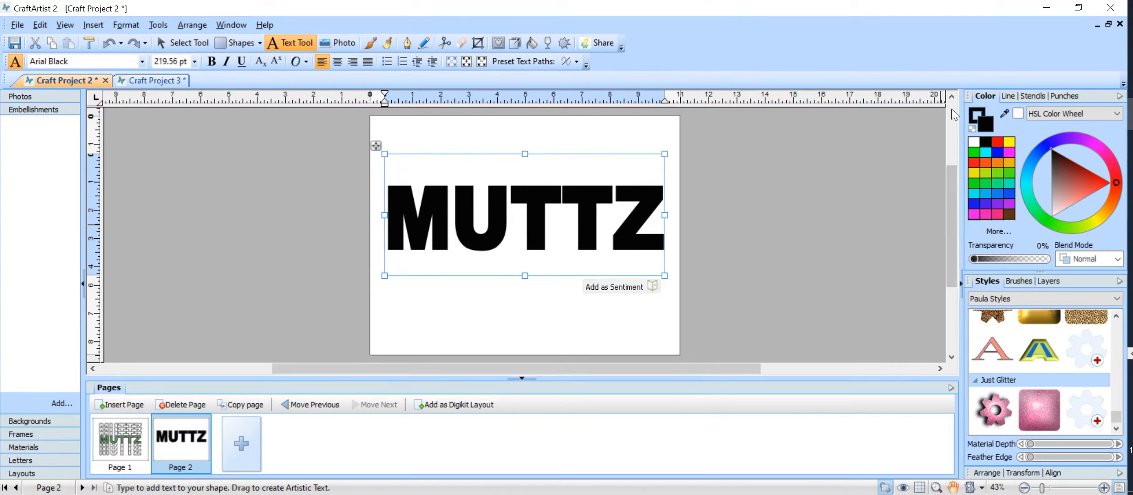
Step: Fill the MUTTZ text with orange and remove its outline
key("ctrl+a")
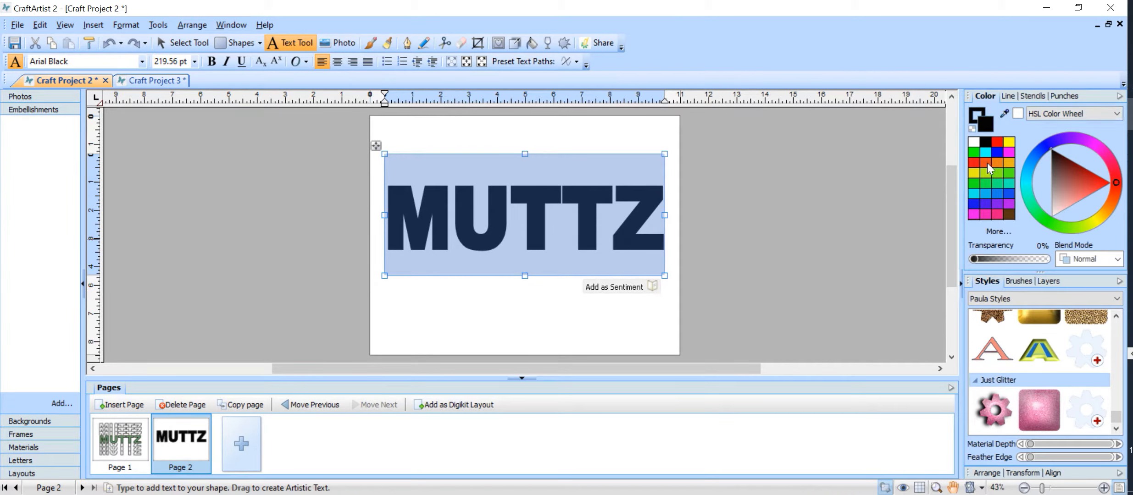
left_click(1000, 163)
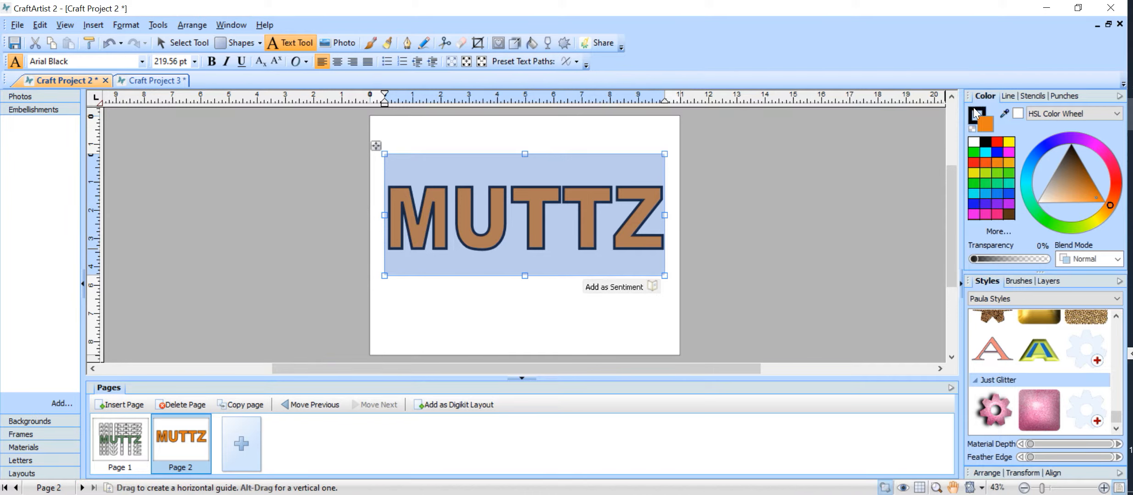
left_click(974, 112)
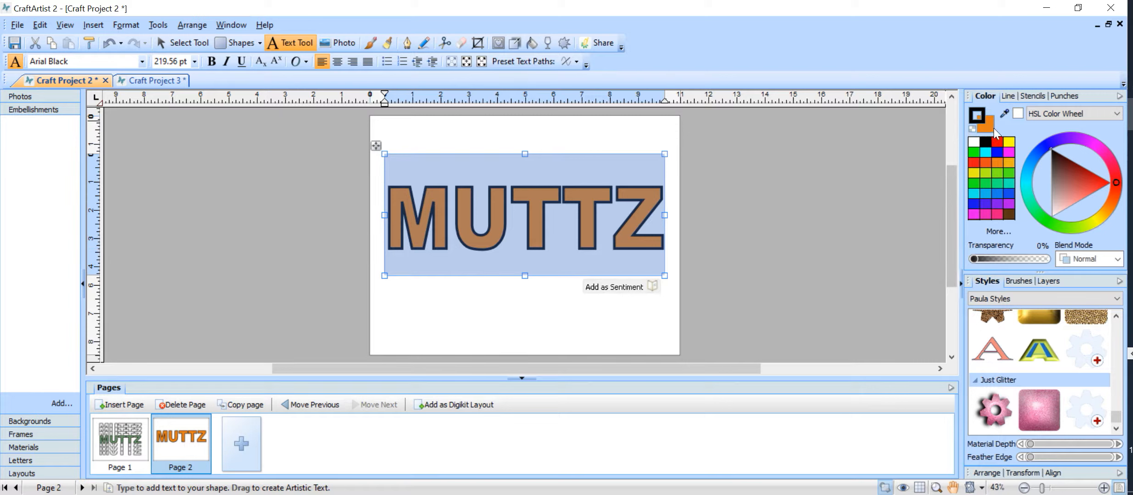
left_click(1016, 97)
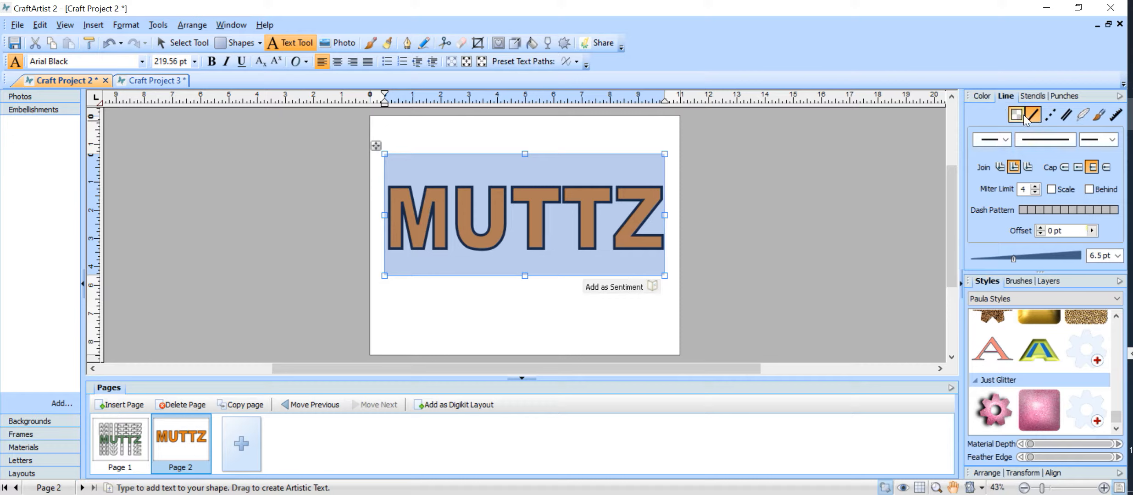
left_click(1016, 116)
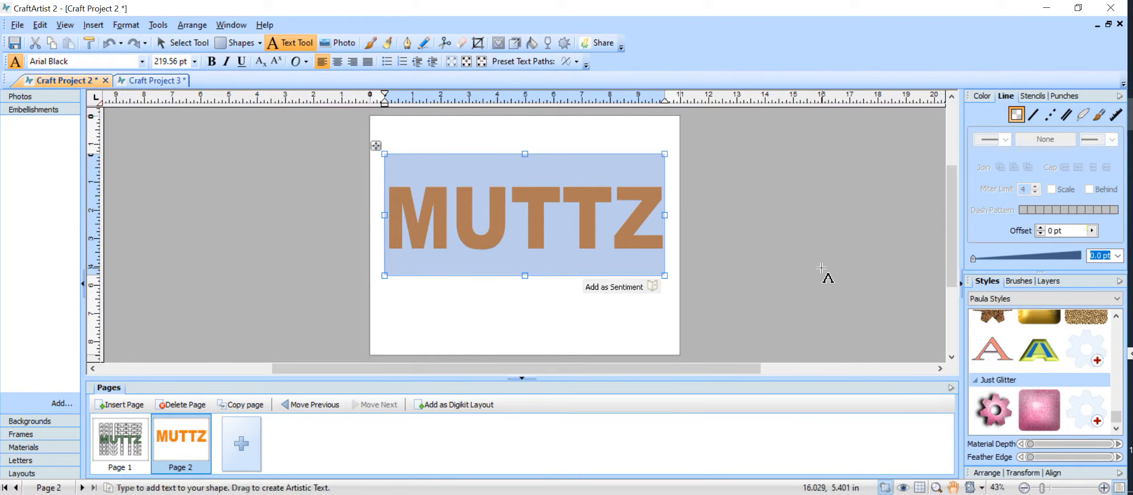
Step: Give the orange MUTTZ text a solid black outline 6 pt wide
left_click(1035, 115)
mouse_move(1014, 259)
left_mouse_down()
mouse_move(1049, 257)
mouse_move(1012, 257)
left_mouse_up()
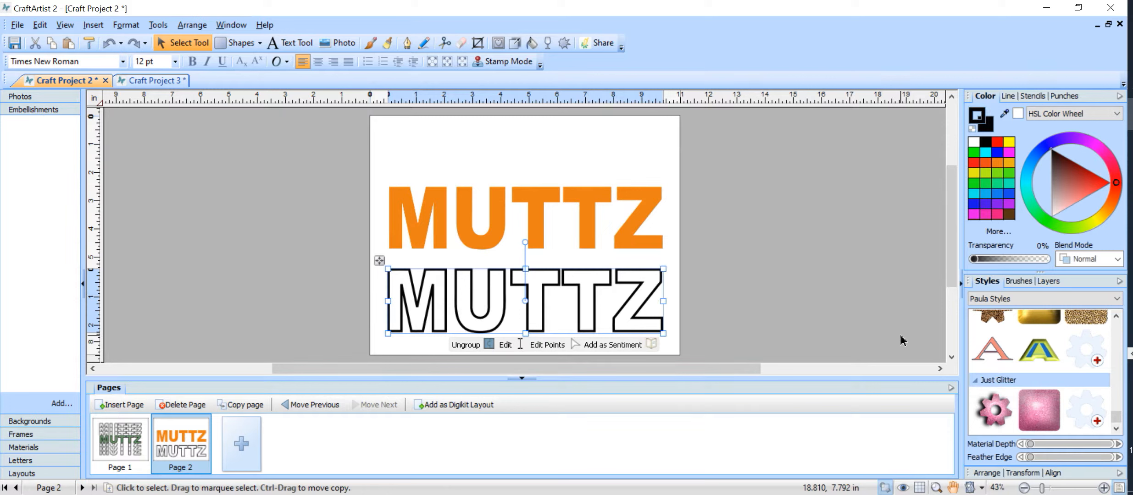
left_click(645, 247)
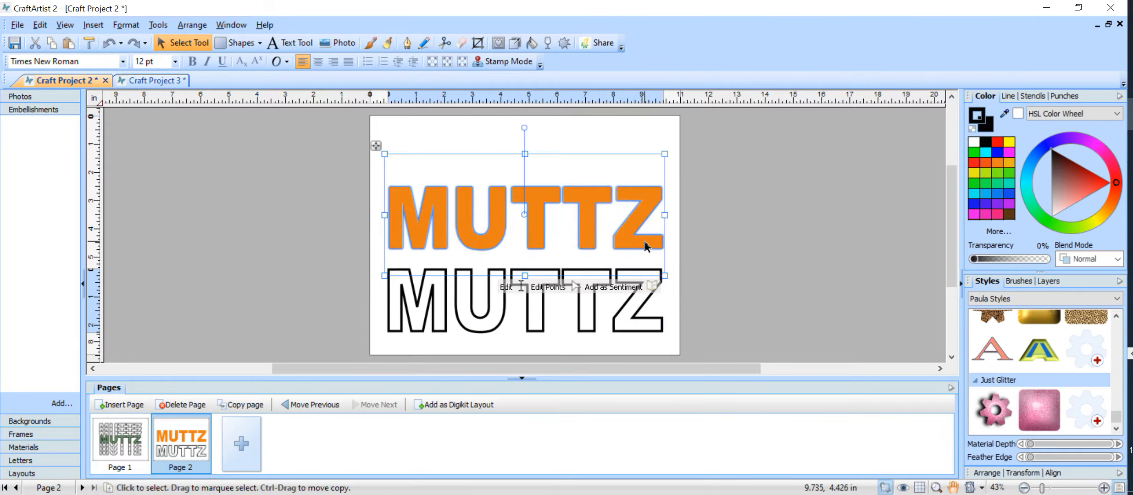
left_click(1007, 97)
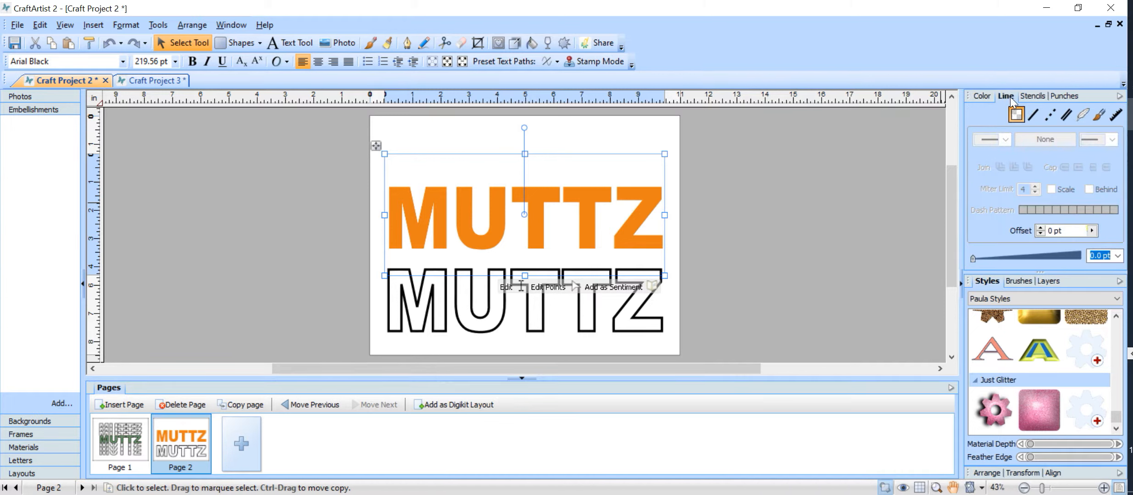
left_click(1034, 118)
left_click(781, 283)
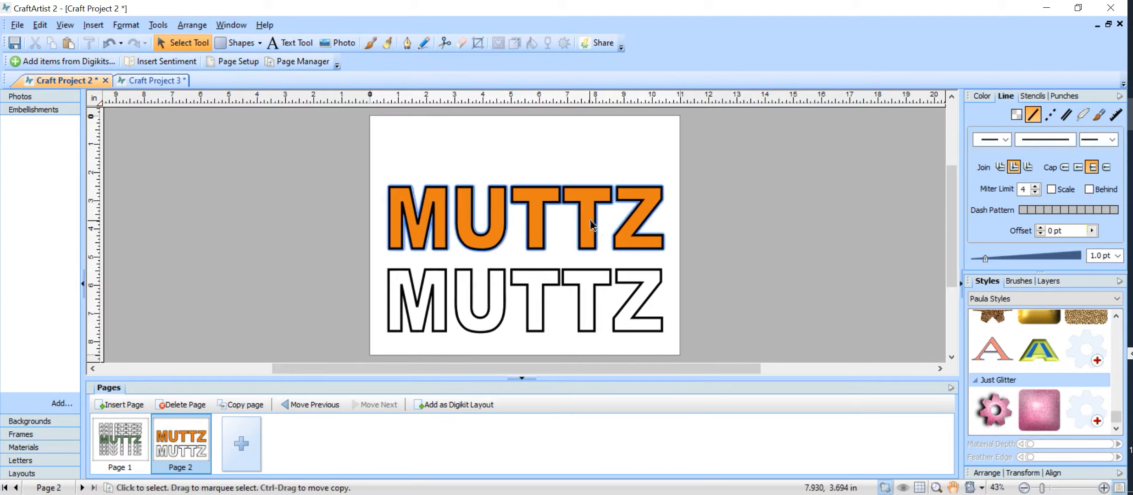
Step: Store the outlined orange MUTTZ text as an embellishment
left_click(591, 199)
left_click_drag(591, 199, 55, 177)
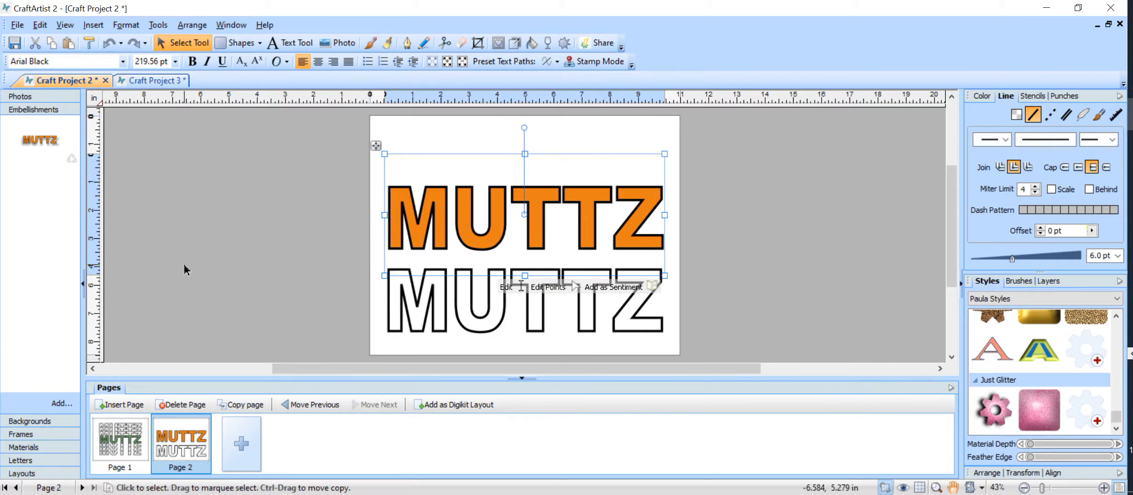
Step: Place a copy of the stored orange MUTTZ beside the page and cut it away again
left_click_drag(37, 137, 510, 146)
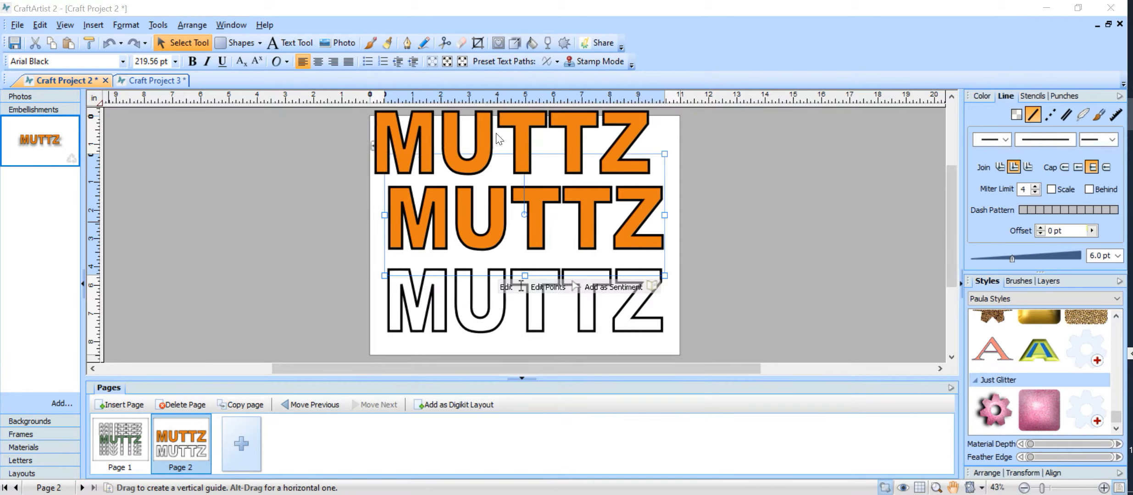
left_click_drag(620, 168, 323, 221)
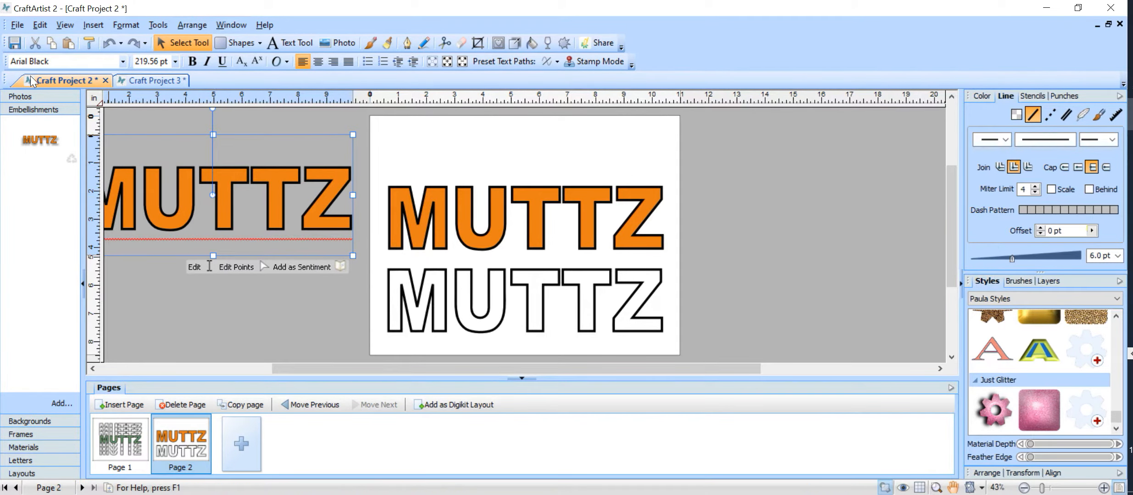
left_click(34, 44)
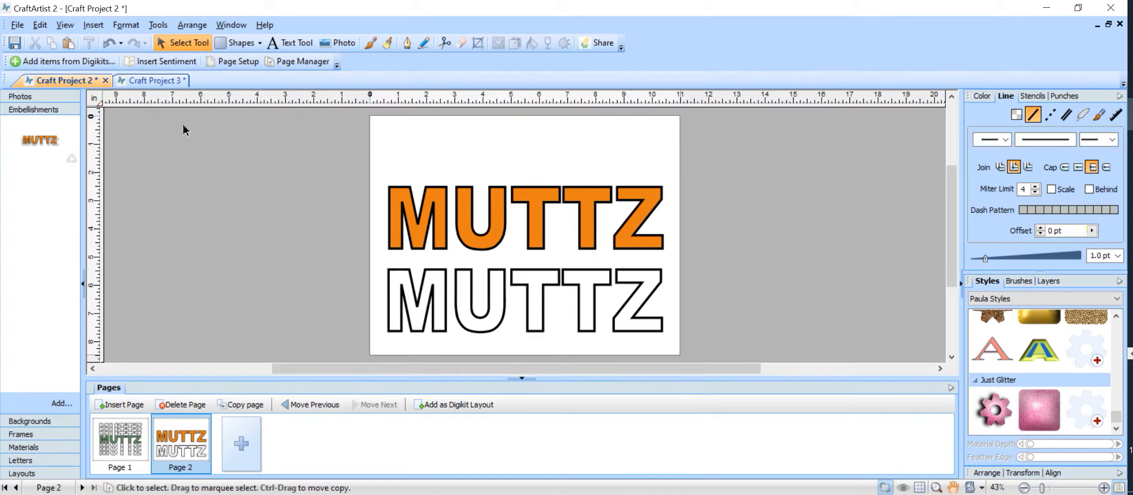
Step: Store the unfilled, outline-only MUTTZ group as a second embellishment
left_click(434, 285)
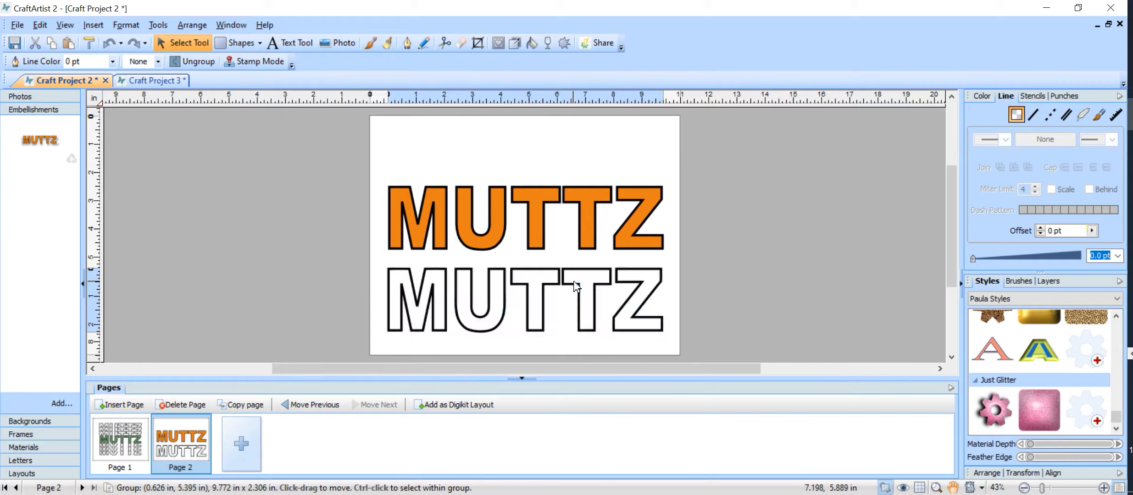
left_click_drag(576, 289, 39, 191)
left_click_drag(303, 160, 929, 363)
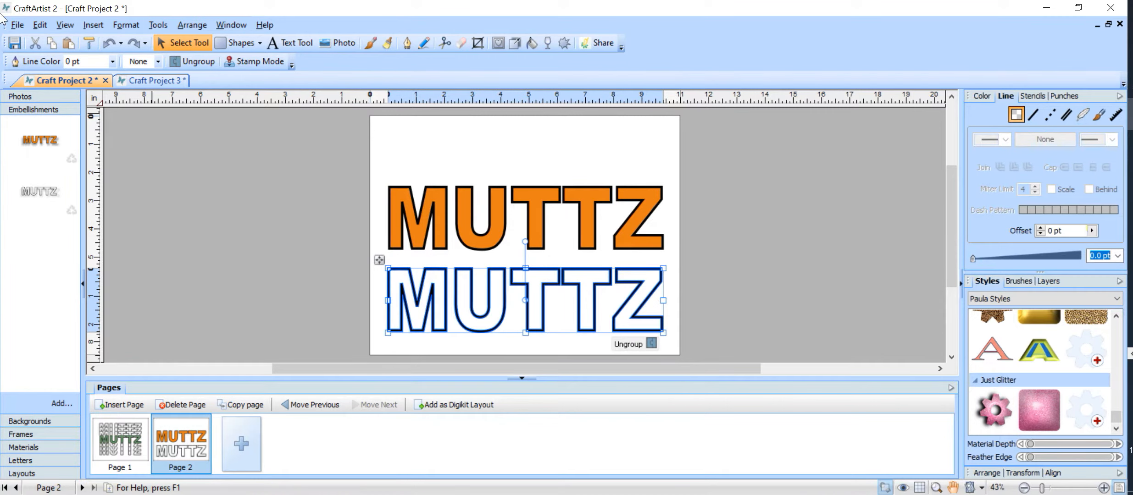
Step: Cut the outline-only MUTTZ and the orange MUTTZ from page 2 to empty it
left_click(32, 44)
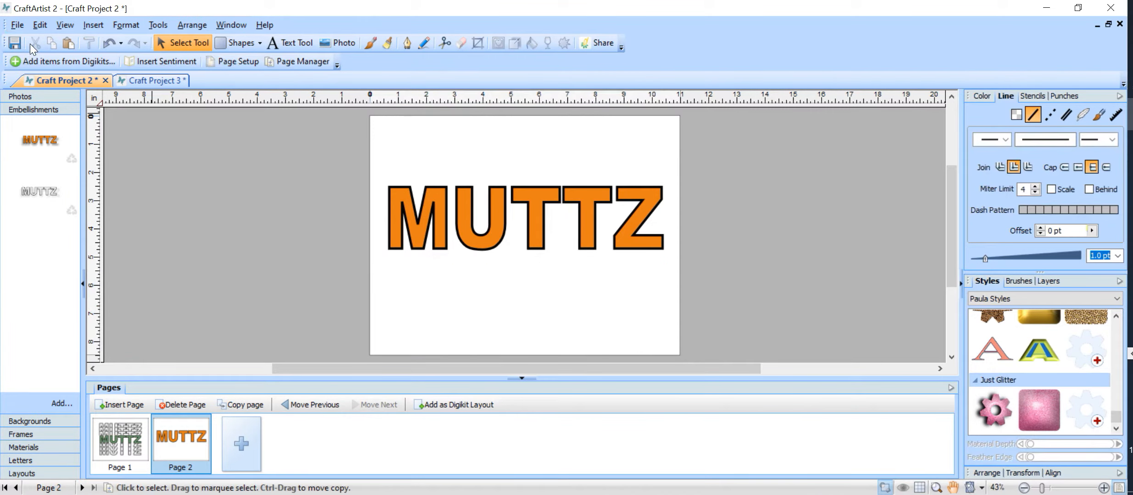
left_click(413, 216)
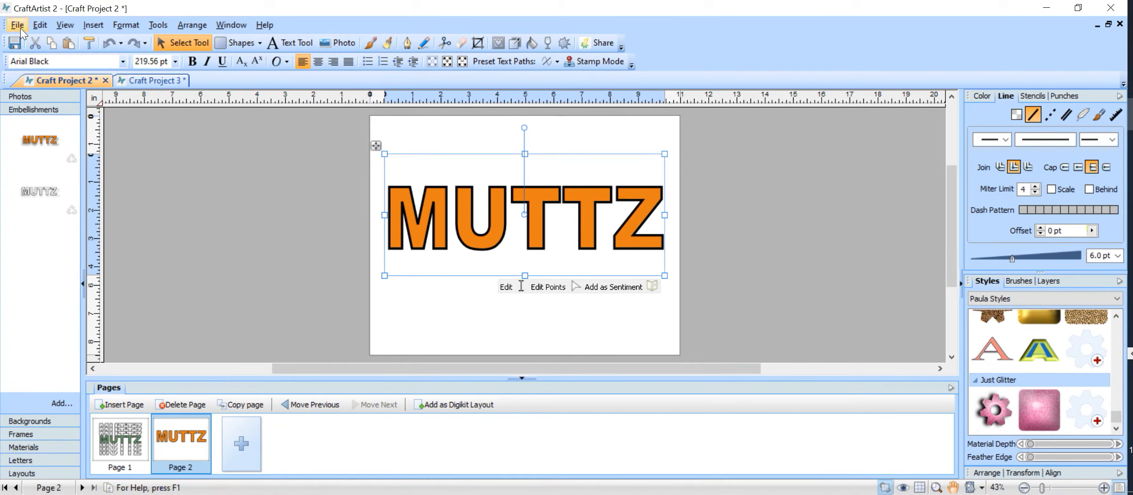
left_click(34, 43)
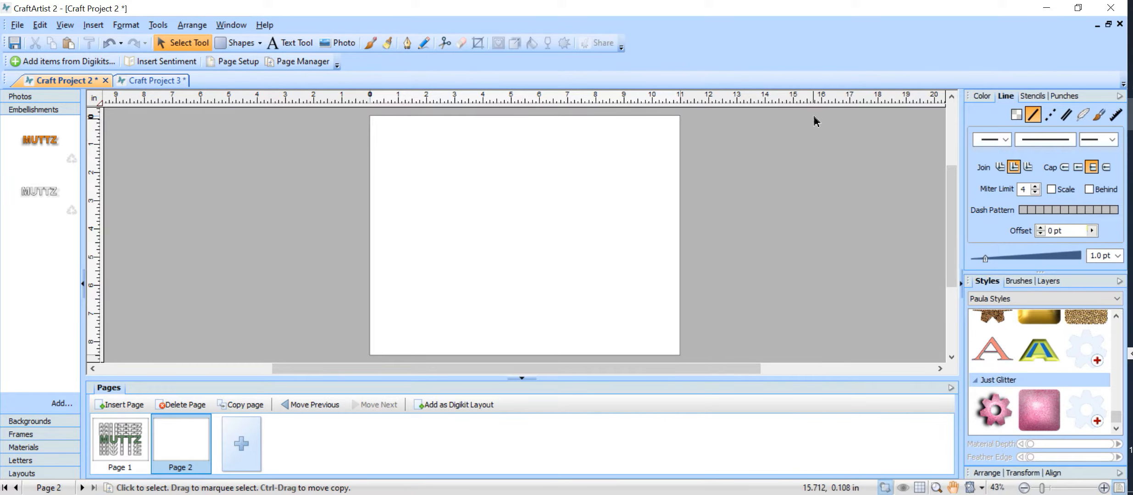
Step: Add a horizontal guide line across page 2 at about 4 in from the page's upper edge
left_click_drag(819, 99, 820, 112)
left_click_drag(826, 211, 808, 229)
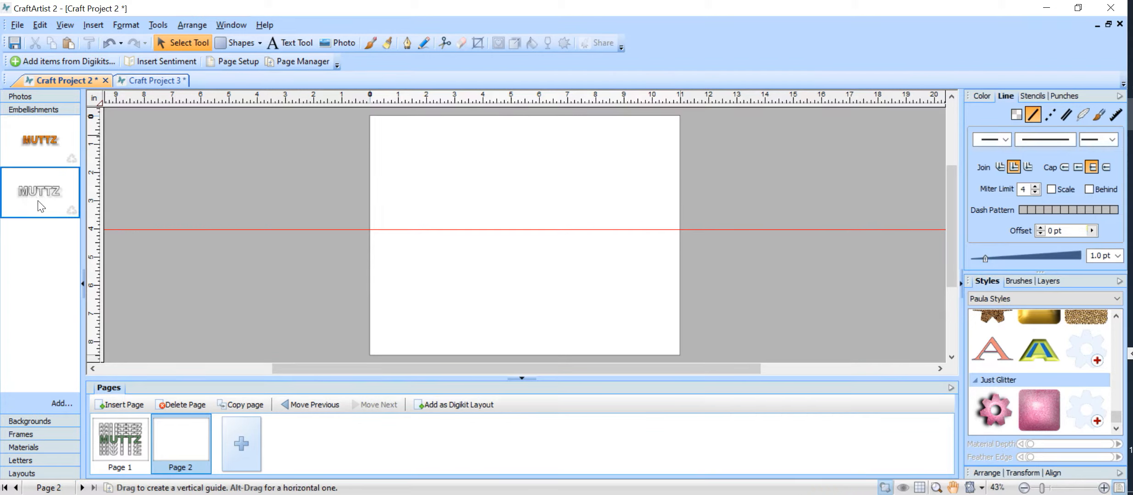
Step: Place the stored outline-only MUTTZ on page 2, centred vertically on the guide line
left_click_drag(26, 188, 480, 235)
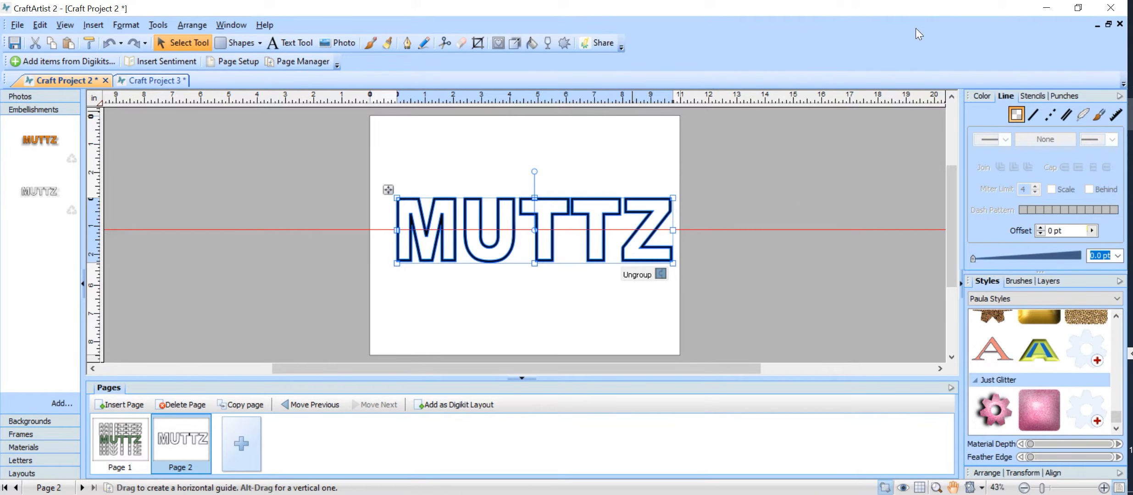
left_click(443, 41)
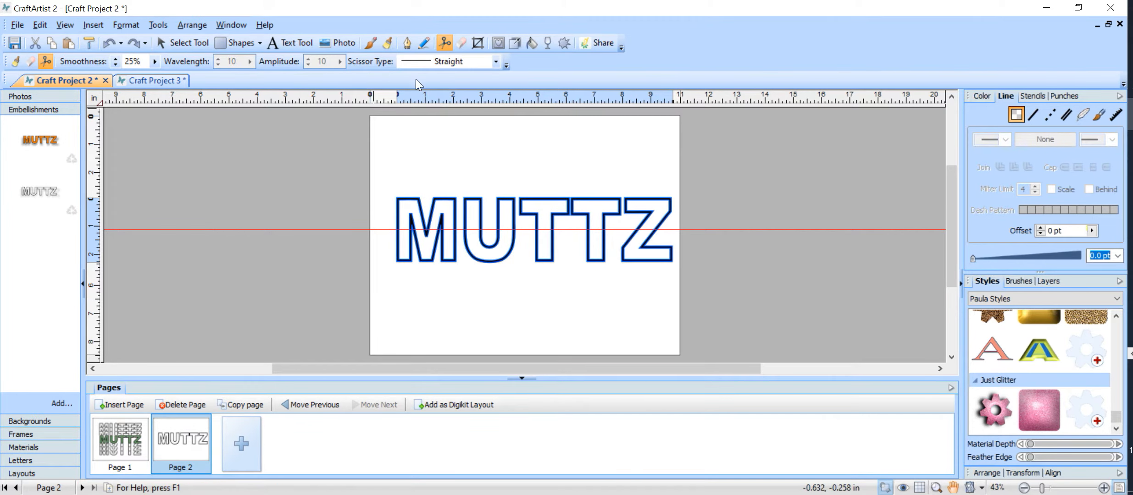
left_click(497, 62)
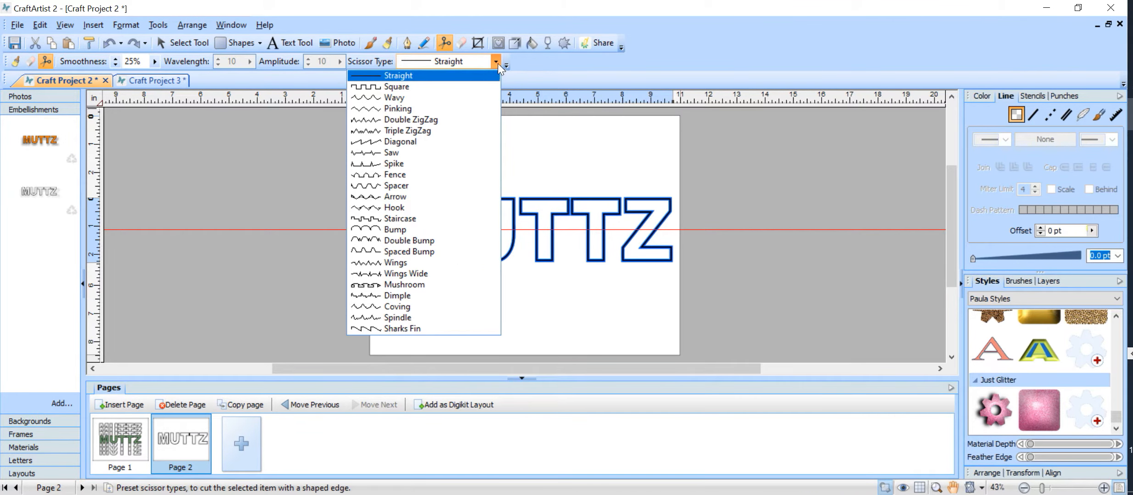
left_click(496, 62)
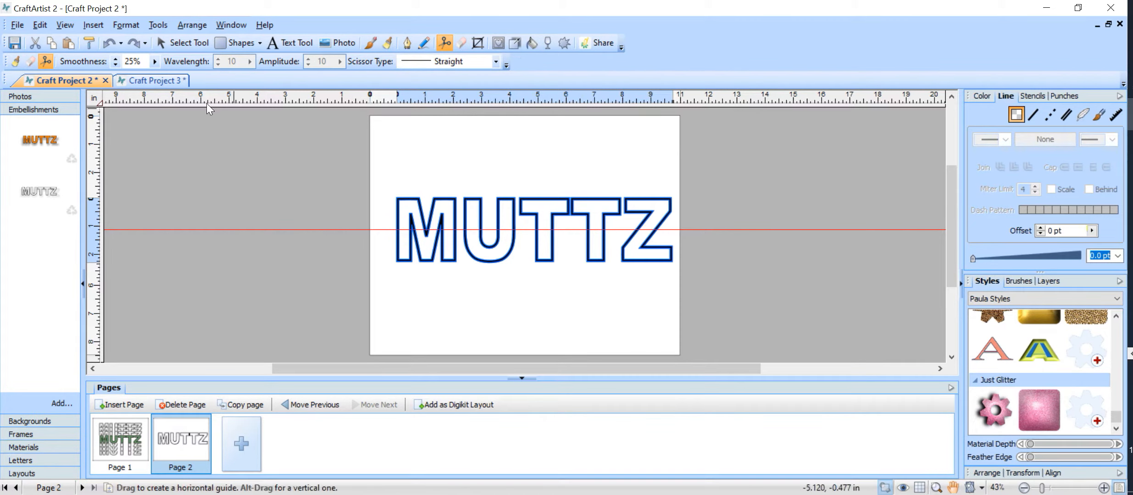
left_click(180, 40)
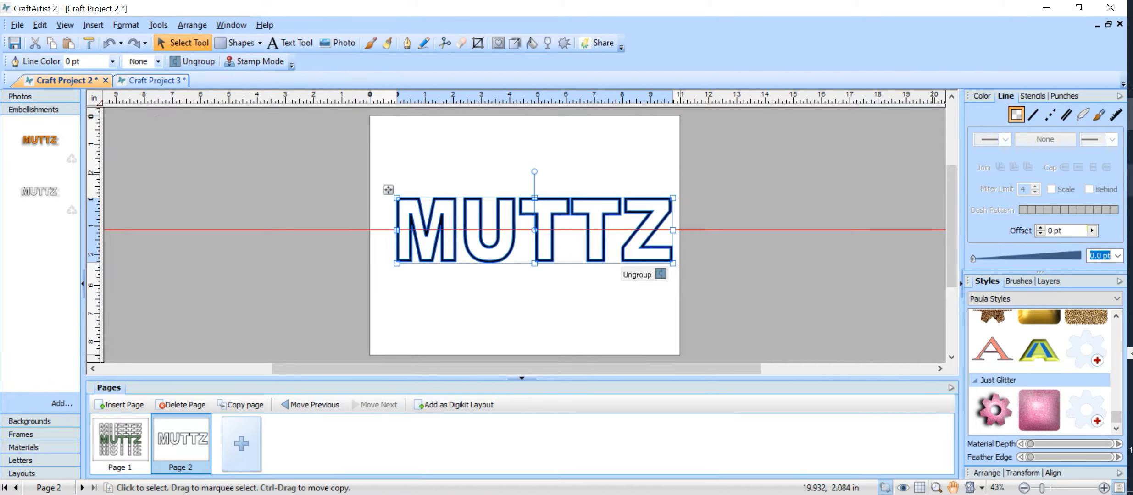
Step: Draw a rectangle about 14 in wide and 3.5 in high above the MUTTZ, spanning the full page width
left_click(1062, 94)
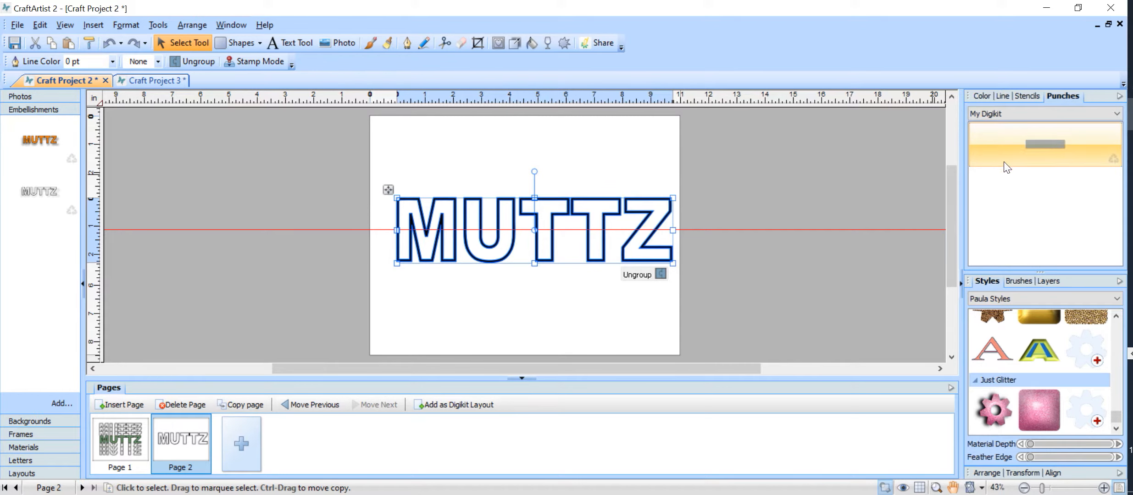
left_click_drag(953, 245, 945, 197)
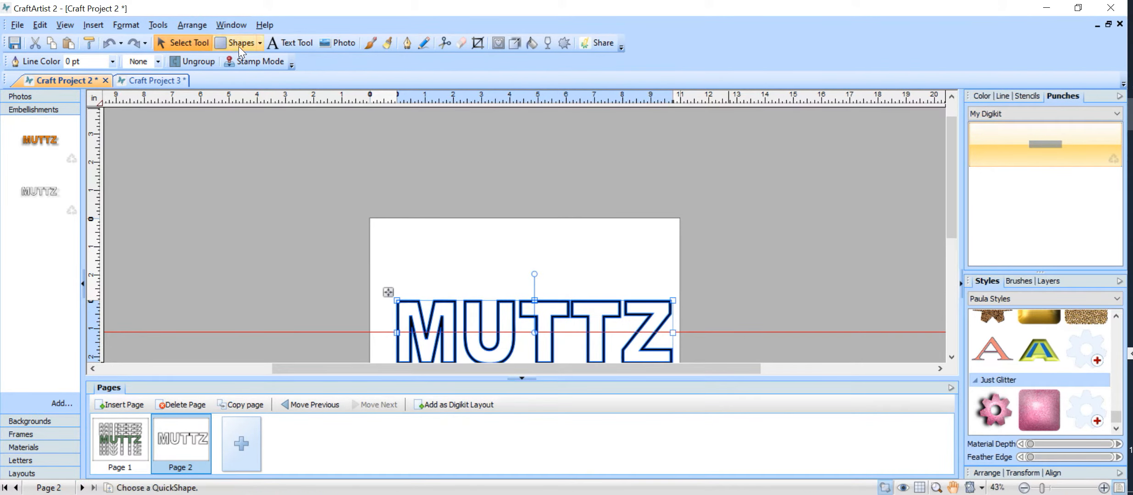
left_click(260, 42)
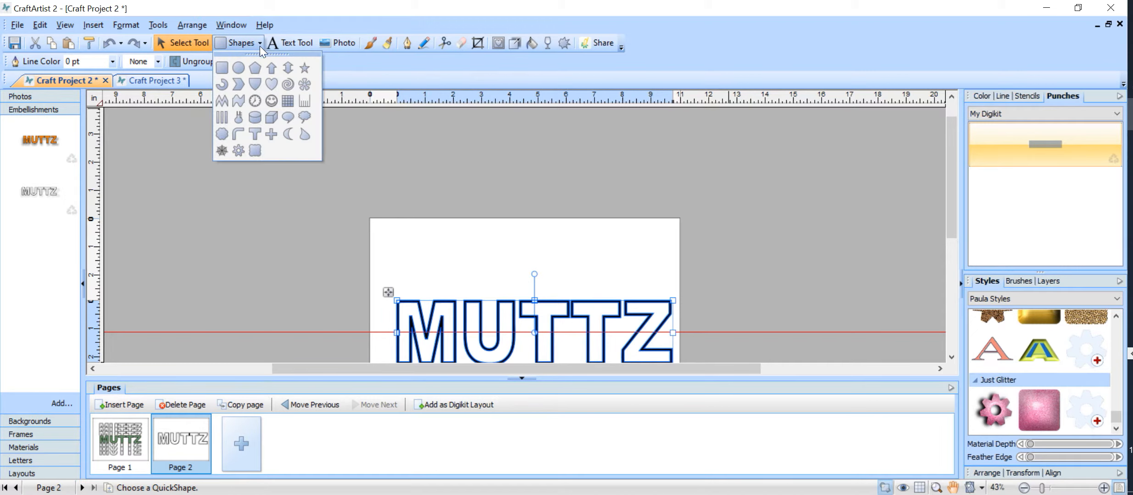
left_click(222, 68)
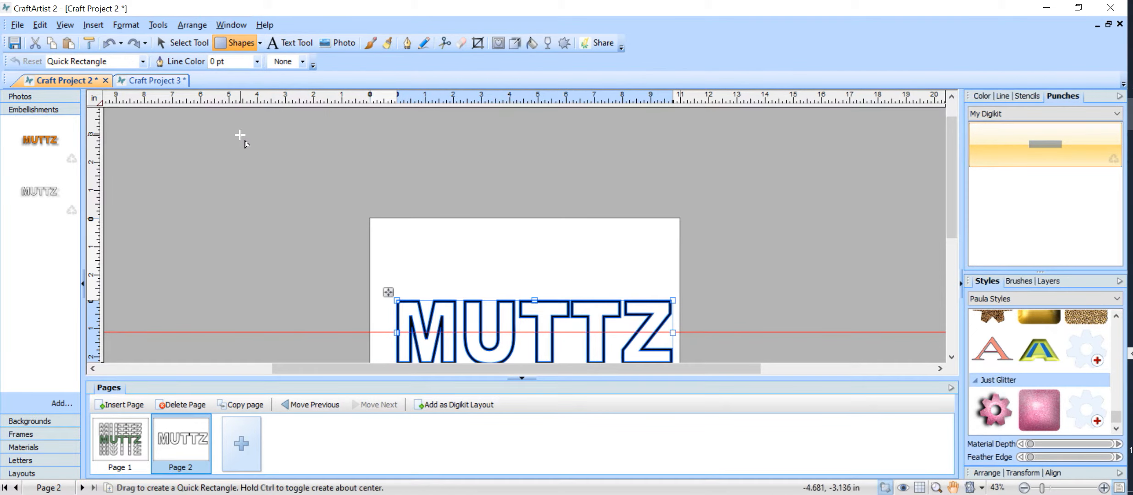
left_click_drag(242, 136, 637, 233)
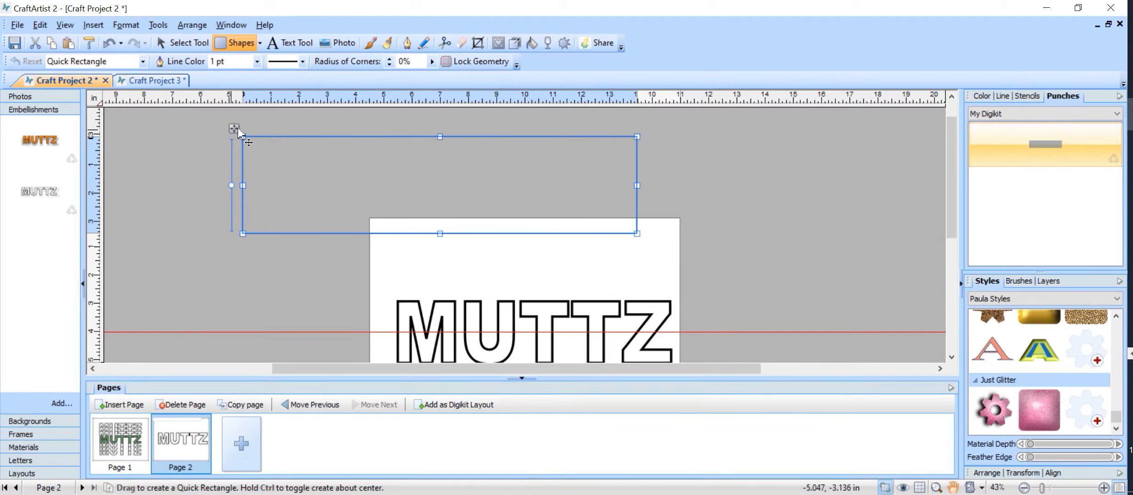
left_click_drag(234, 129, 316, 138)
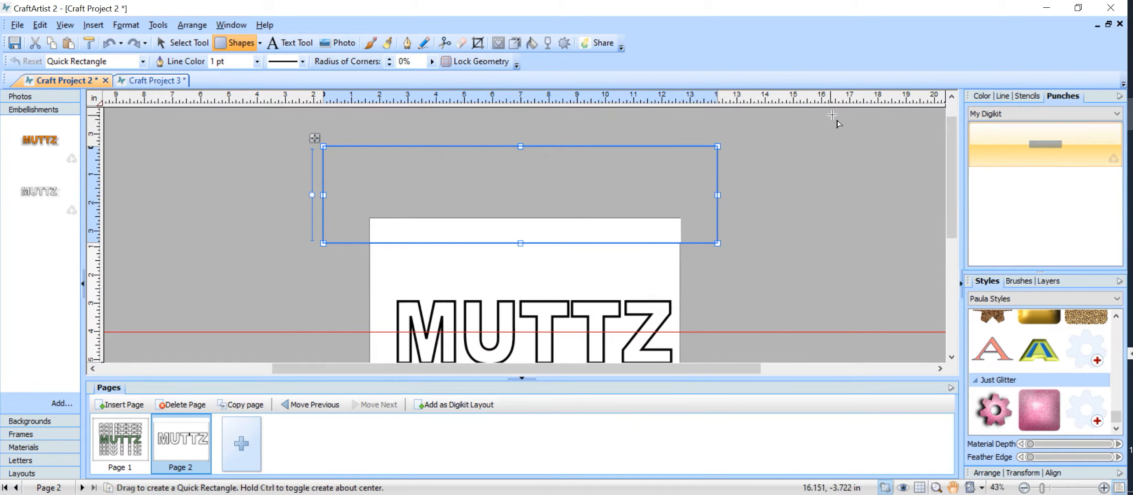
Step: Give the rectangle a dark brown outline and a matching dark brown fill
left_click(982, 96)
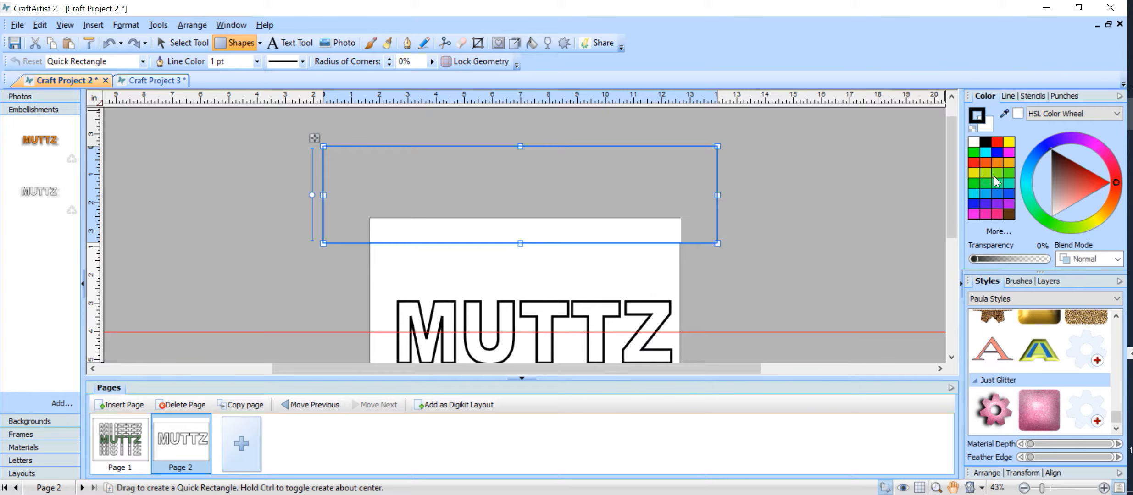
left_click(1010, 217)
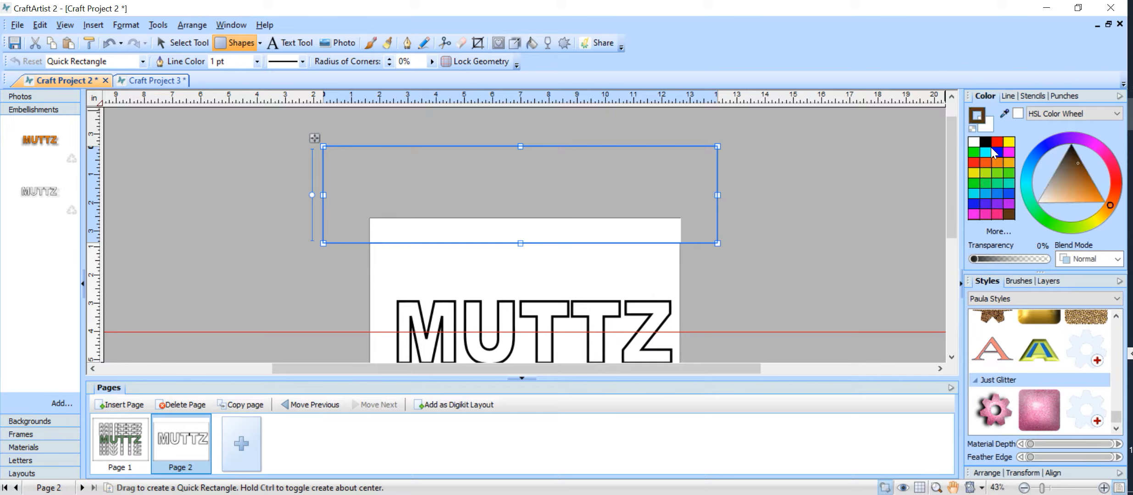
left_click(988, 130)
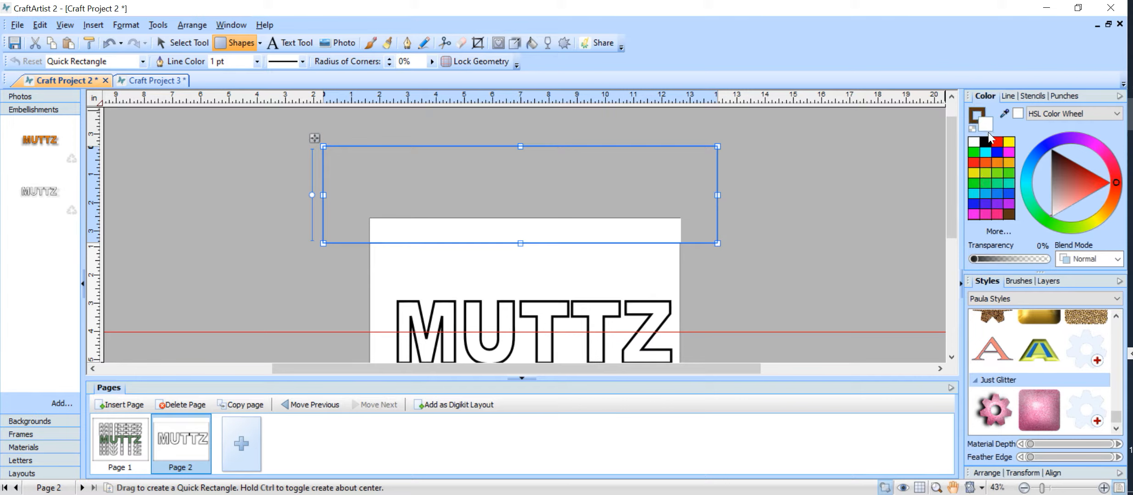
left_click(1011, 215)
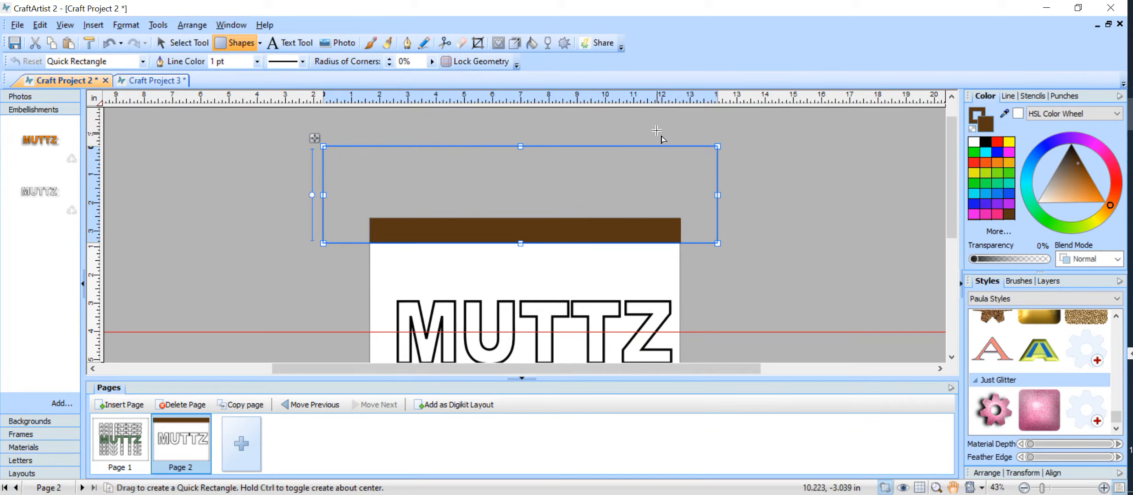
Step: Move the brown rectangle down over the MUTTZ until its lower edge meets the guide line
mouse_move(952, 223)
left_mouse_down()
mouse_move(947, 204)
mouse_move(945, 228)
mouse_move(940, 216)
left_mouse_up()
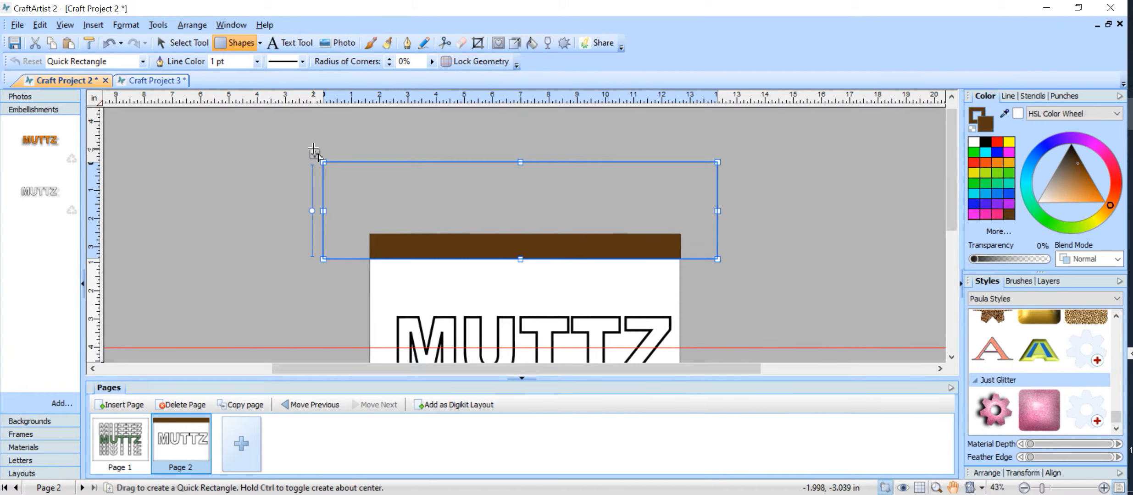
left_click_drag(315, 154, 312, 240)
scroll(688, 275, "down", 3)
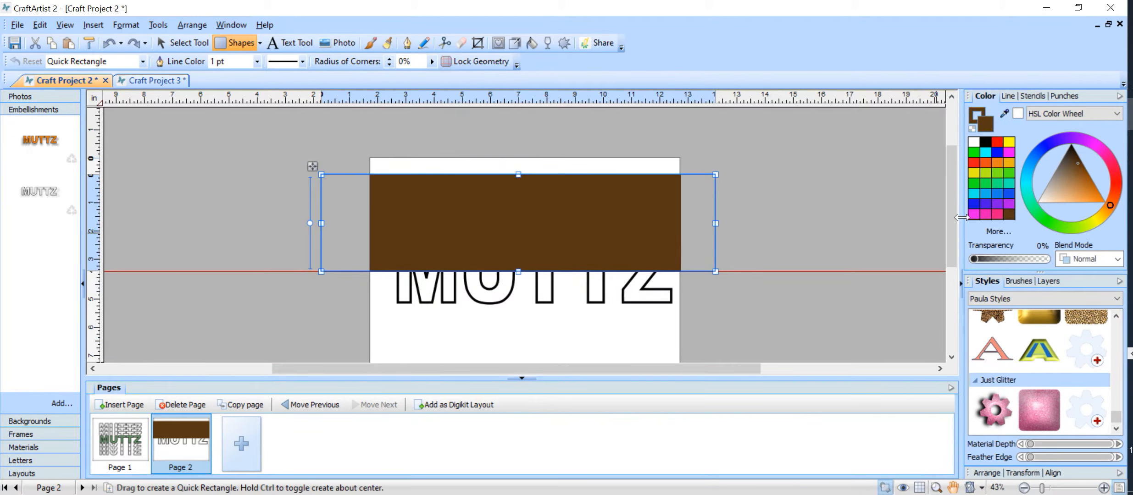
Step: Store the brown rectangle as a second punch in My Digikit and cut it from the page
left_click(1068, 97)
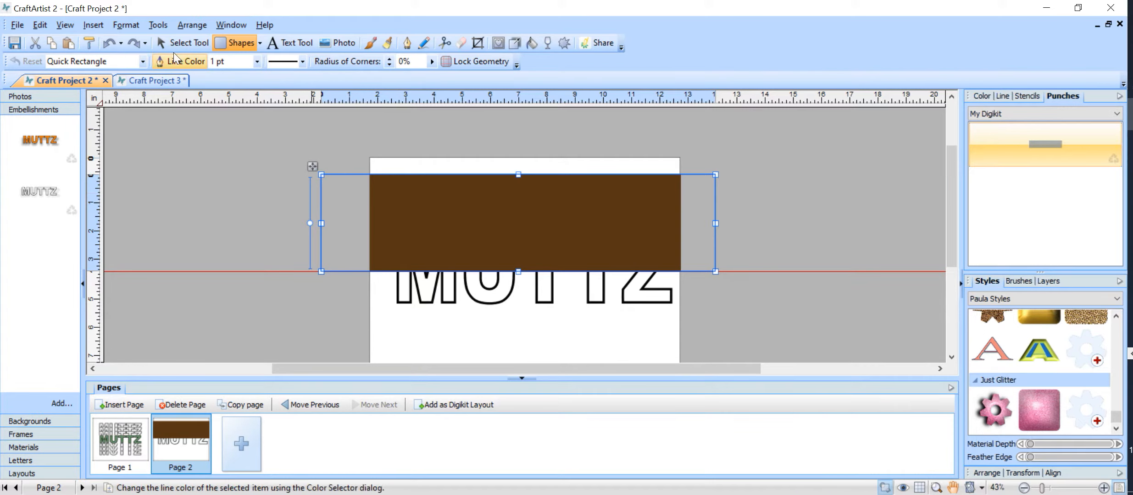
left_click(192, 38)
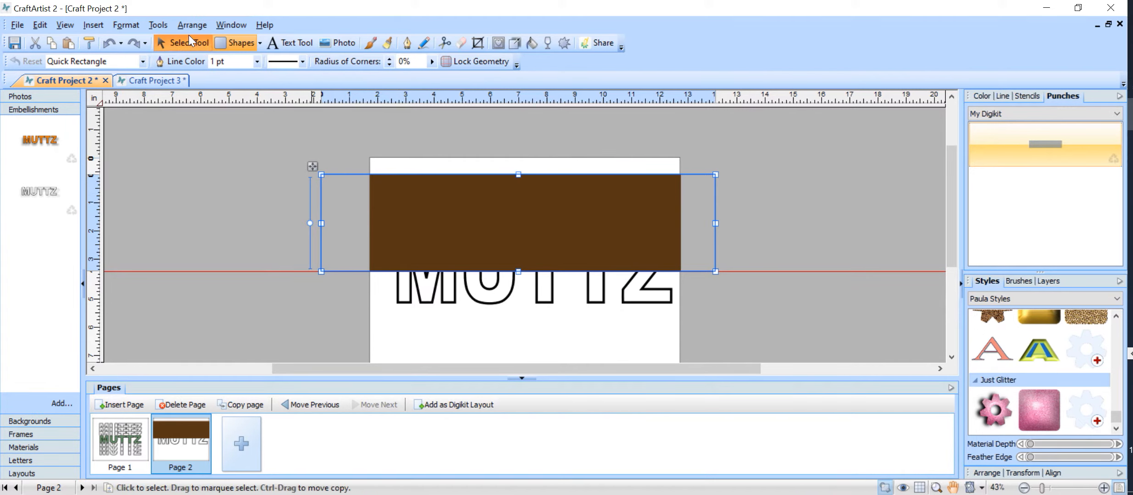
left_click_drag(550, 221, 1007, 232)
left_click_drag(628, 216, 426, 195)
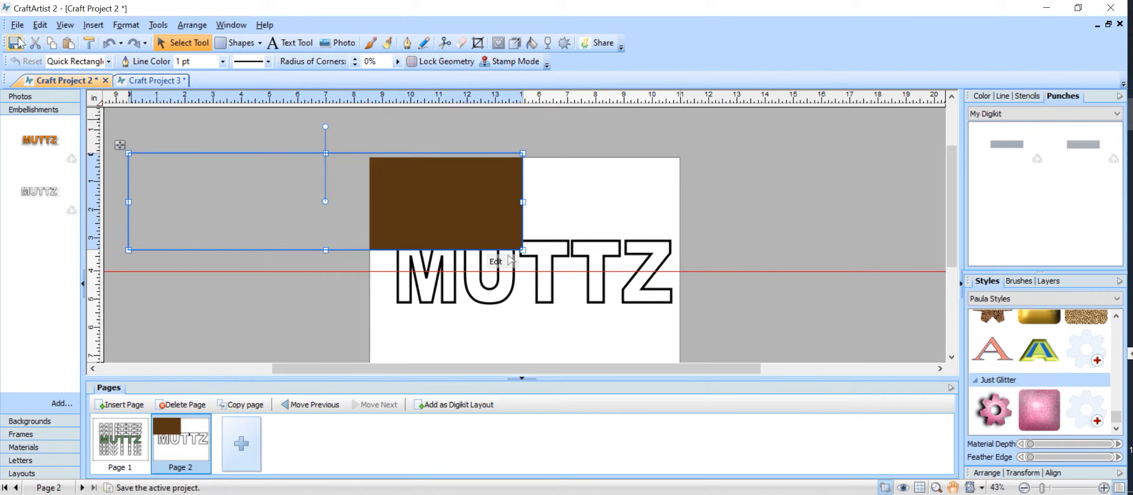
left_click(34, 44)
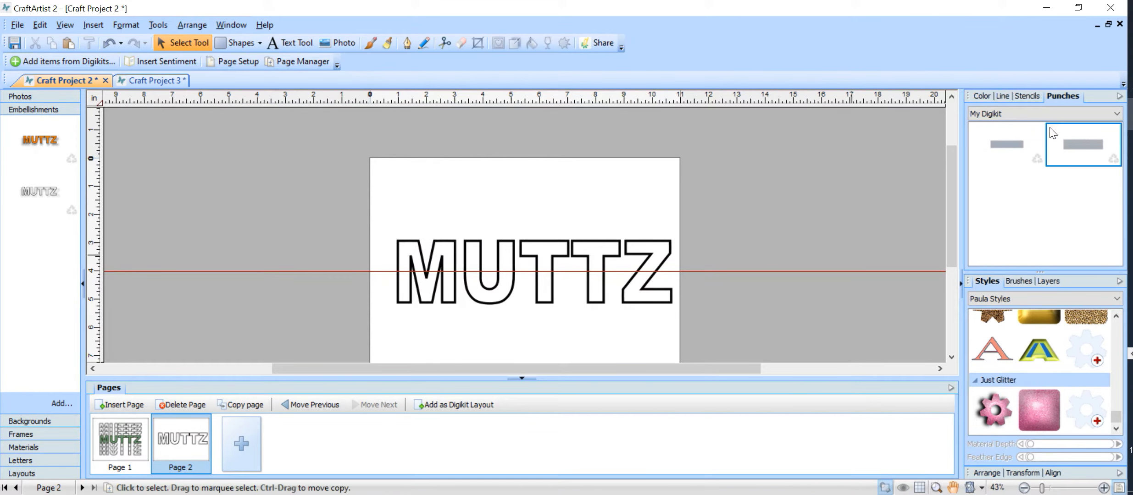
Step: Place the new rectangular punch over the upper half of MUTTZ, sized about 12.86 x 2.72 in, with its lower edge on the guide line
left_click_drag(1085, 144, 447, 157)
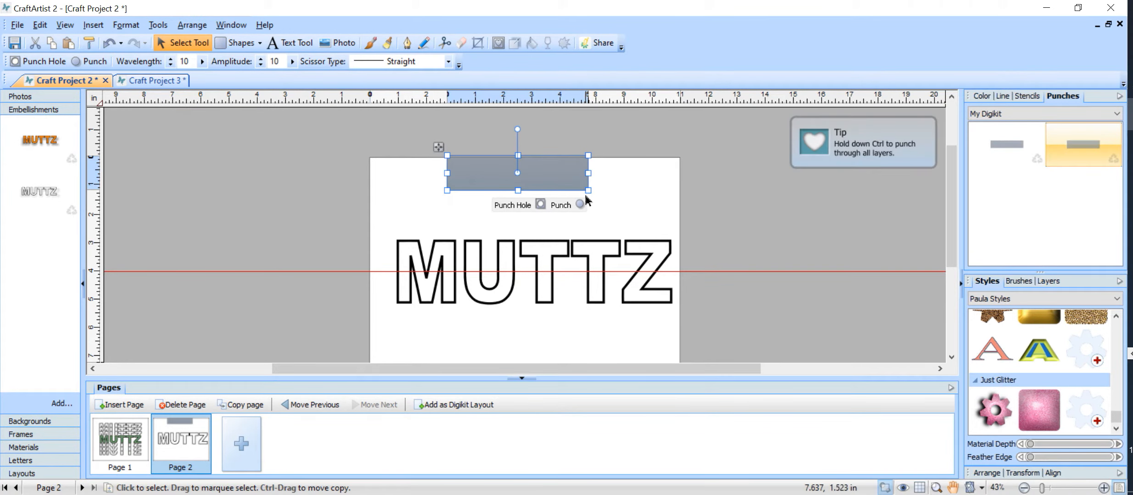
left_click_drag(589, 189, 757, 232)
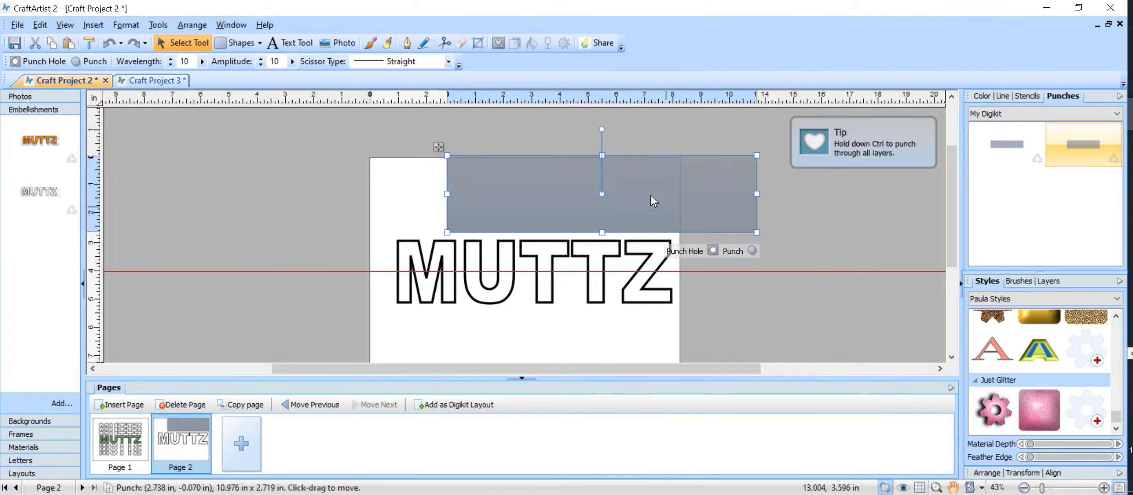
left_click_drag(620, 175, 561, 215)
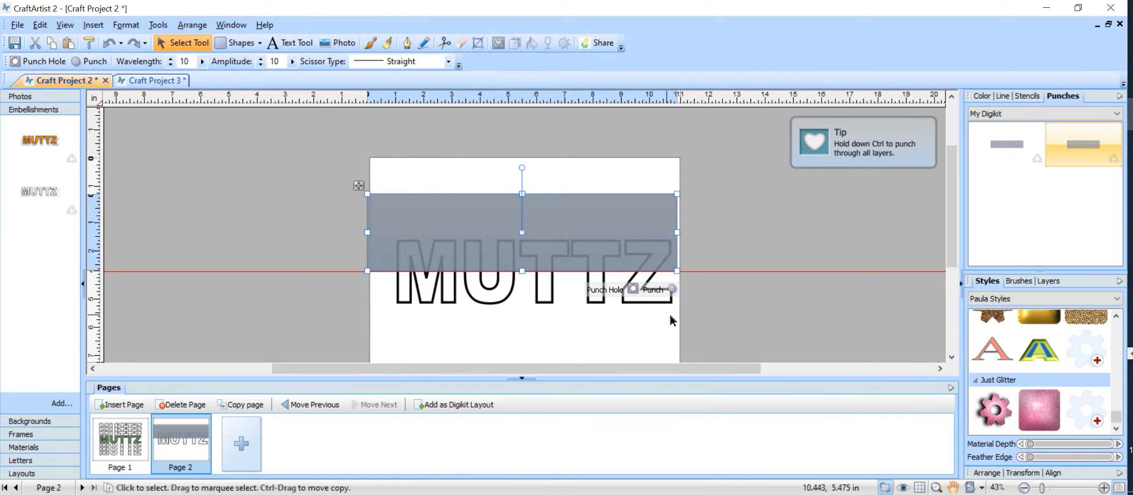
left_click_drag(677, 232, 731, 232)
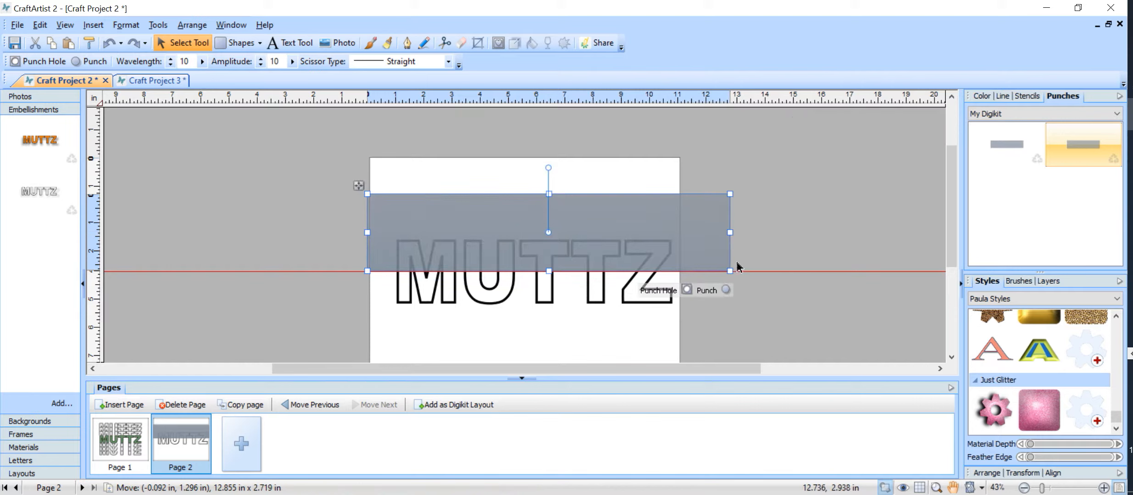
Step: Punch the outline MUTTZ along the guide line and, with the punch shape set aside, cut away the separated upper half
left_click(727, 290)
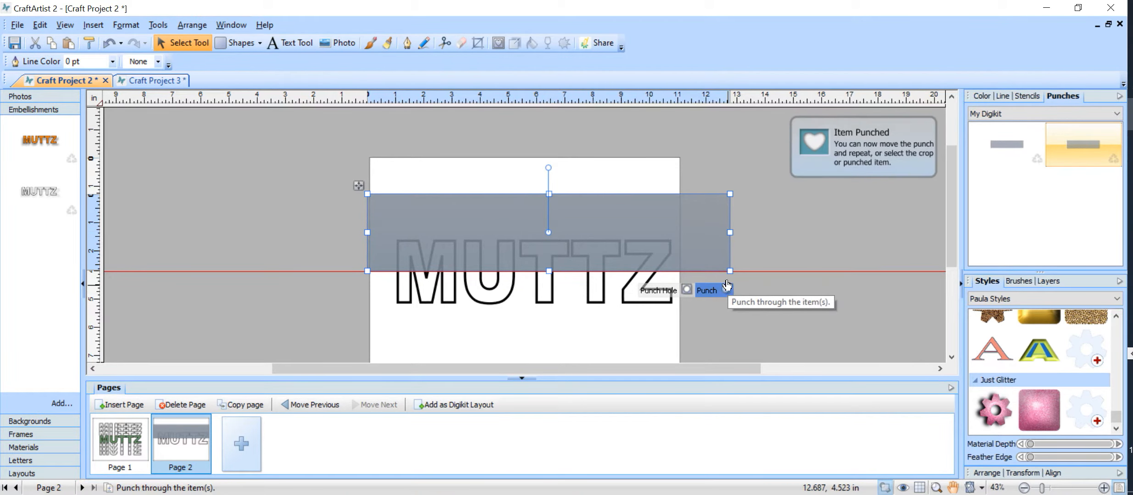
left_click_drag(726, 230, 228, 168)
left_click(535, 258)
left_click_drag(536, 257, 543, 231)
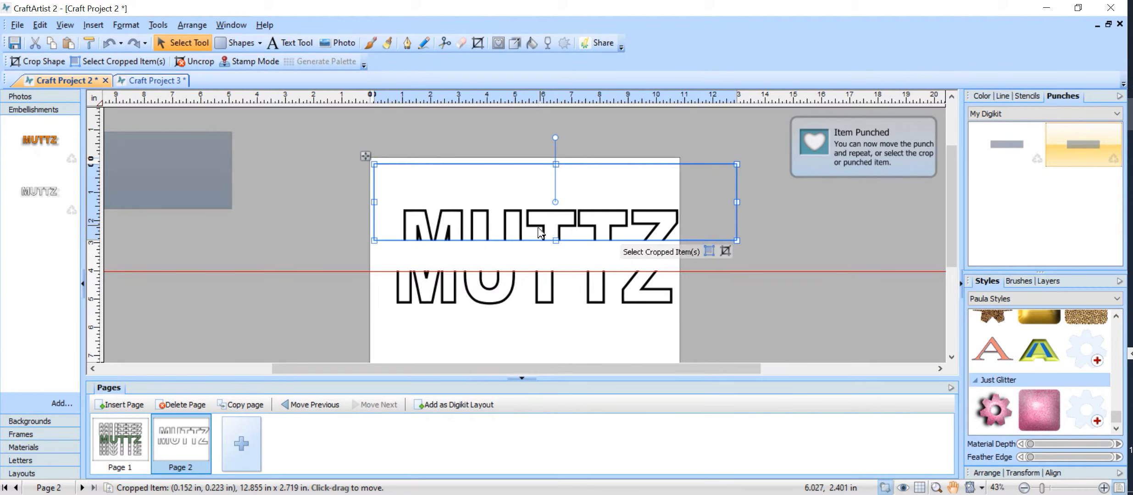
left_click(636, 253)
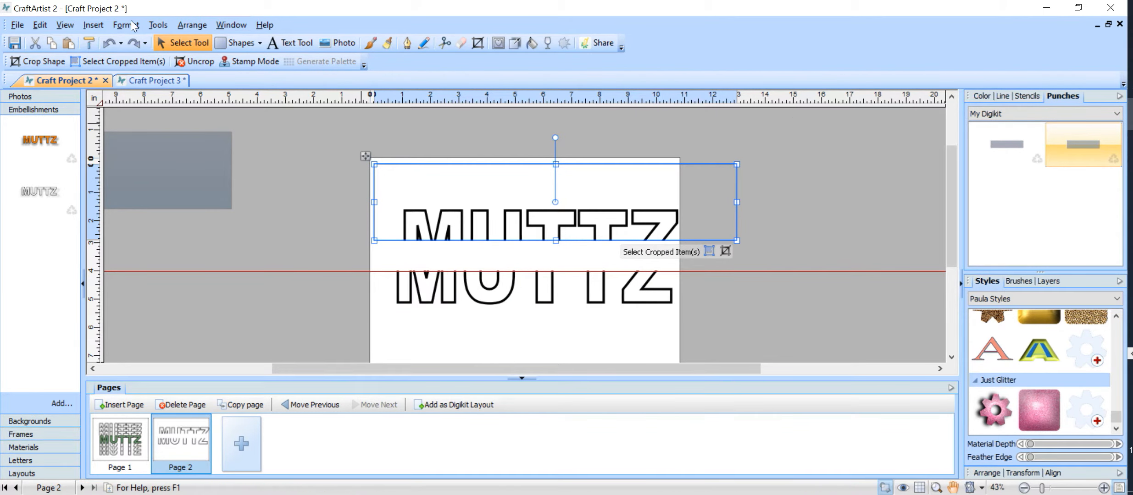
left_click(36, 43)
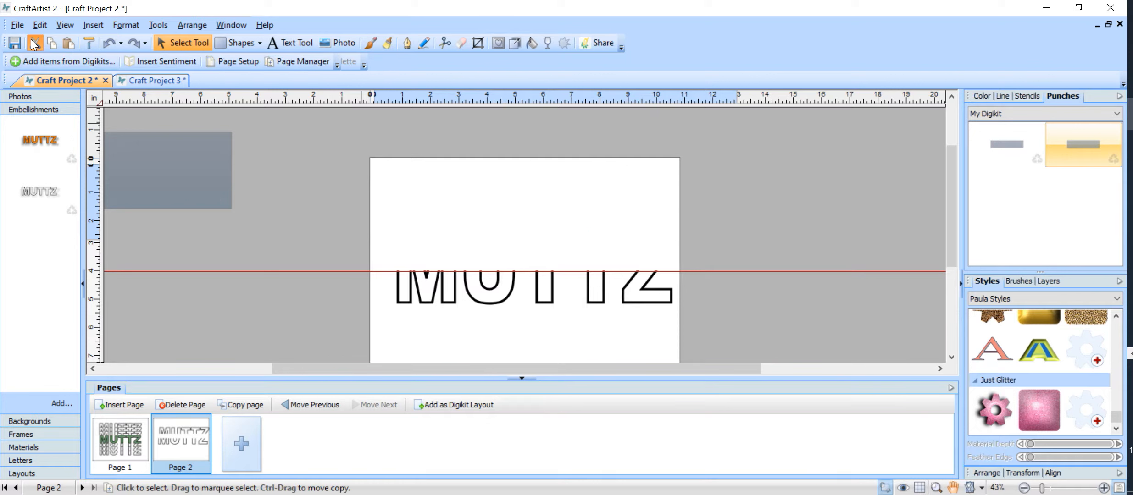
Step: Store the remaining lower half of the outline MUTTZ as a third embellishment and cut it from page 2
left_click_drag(360, 245, 734, 362)
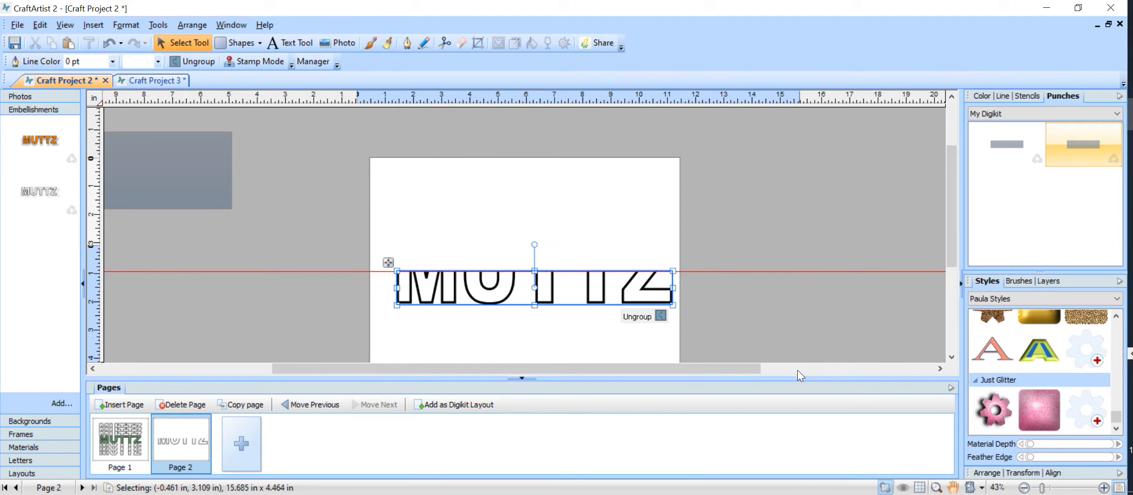
left_click_drag(644, 303, 634, 238)
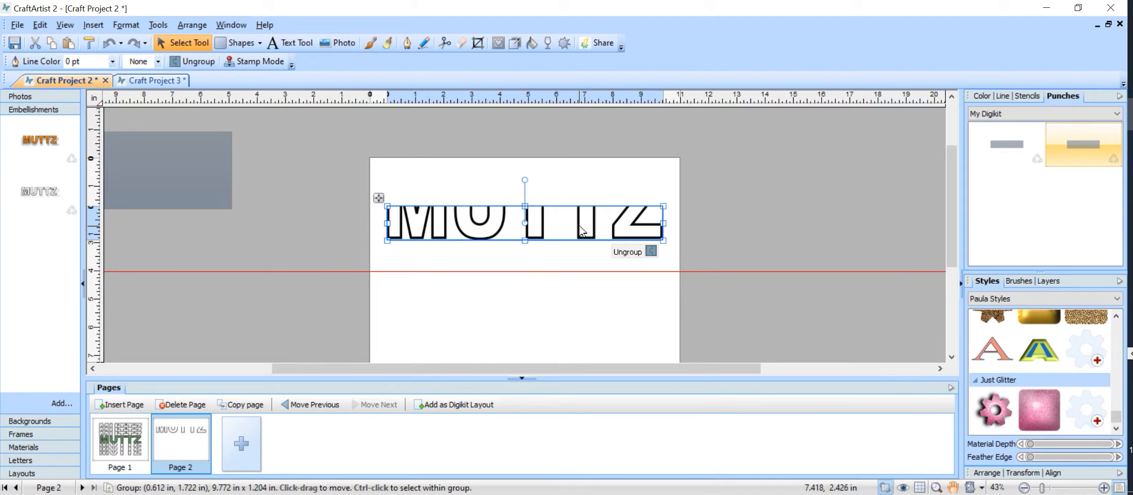
left_click_drag(582, 232, 4, 287)
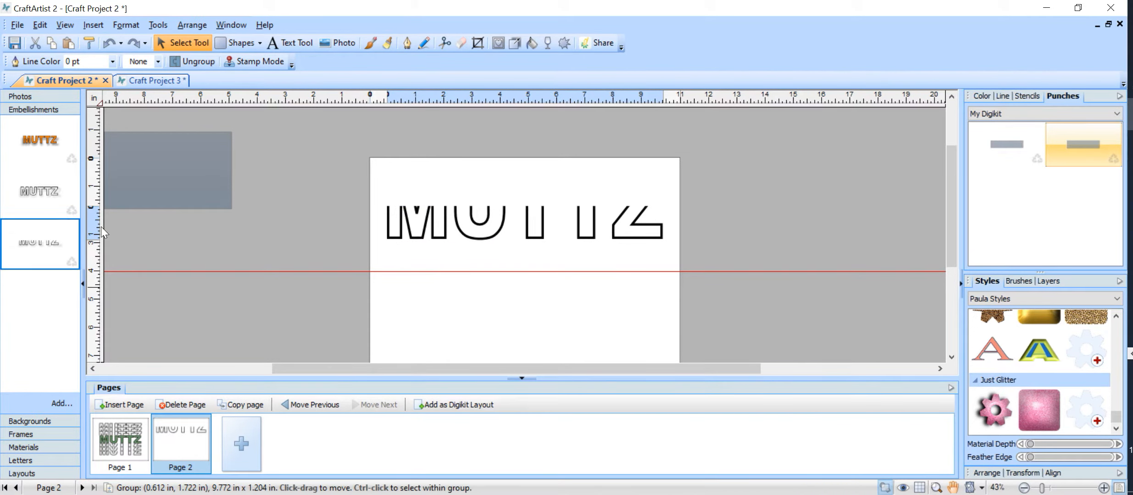
left_click(600, 235)
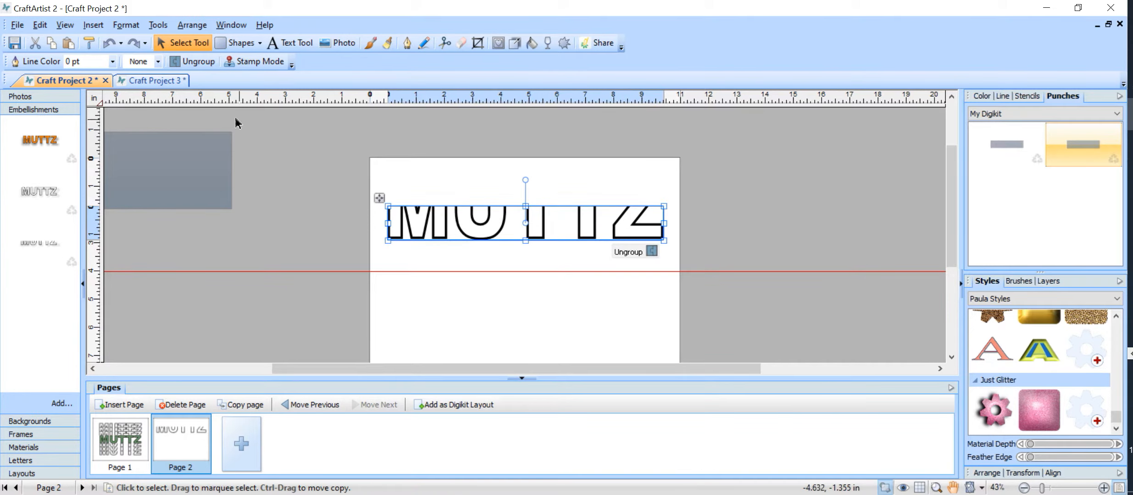
left_click(36, 44)
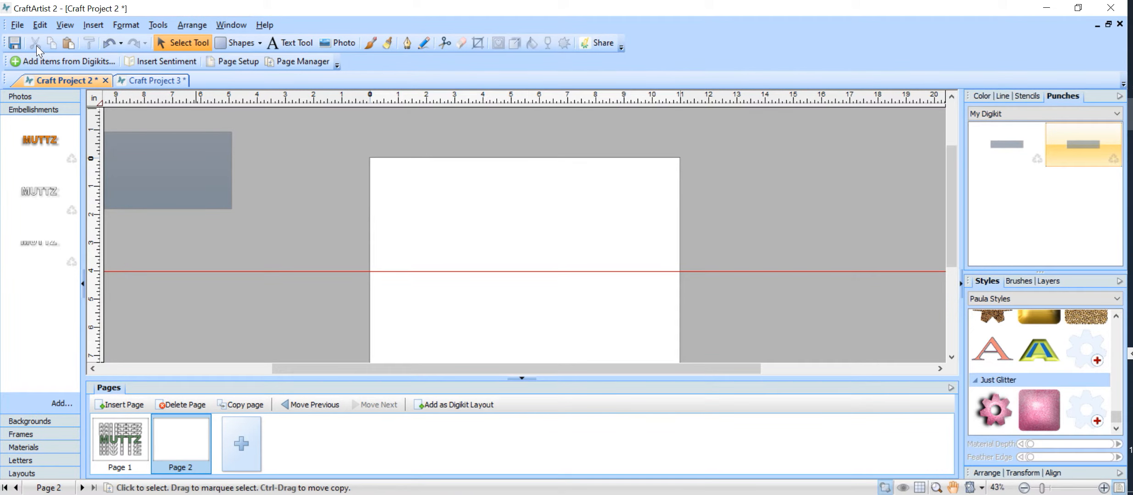
Step: Place another full outline-only MUTTZ from the embellishments on page 2, centred on the guide line
left_click_drag(53, 190, 567, 265)
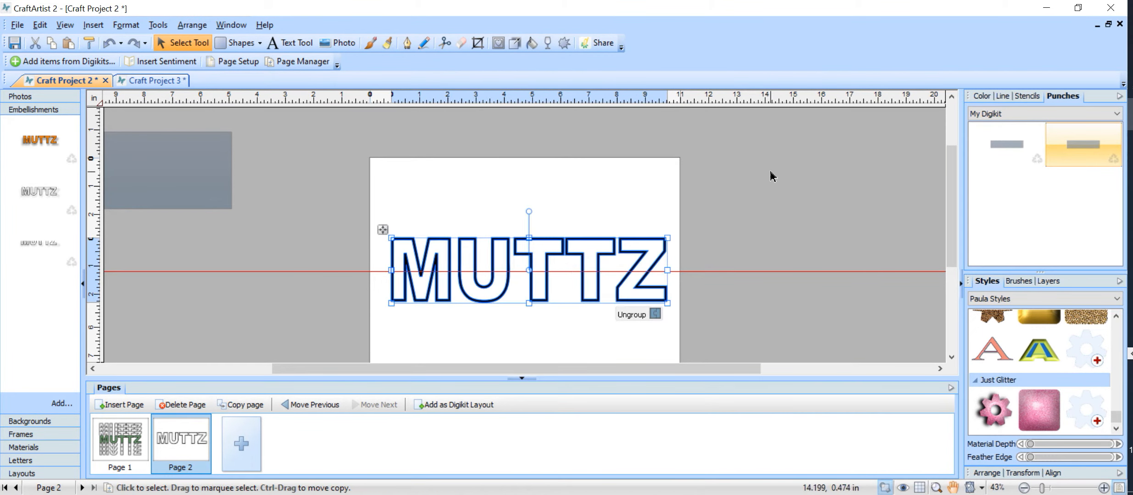
Step: Position the rectangular punch over the lower half of MUTTZ with its upper edge on the guide line, punch it, and cut away the punch shape
scroll(770, 168, "down", 1)
left_click_drag(188, 154, 673, 291)
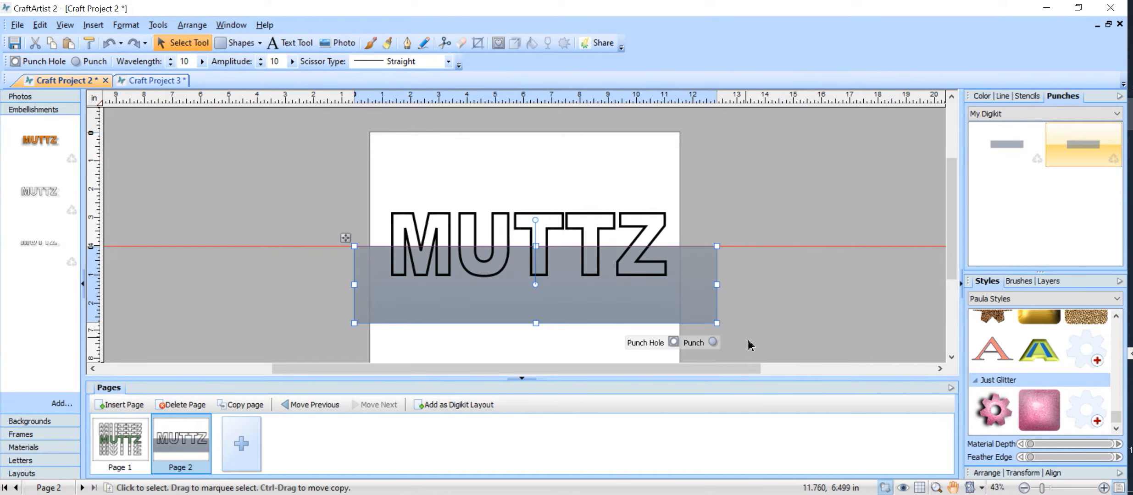
left_click(711, 343)
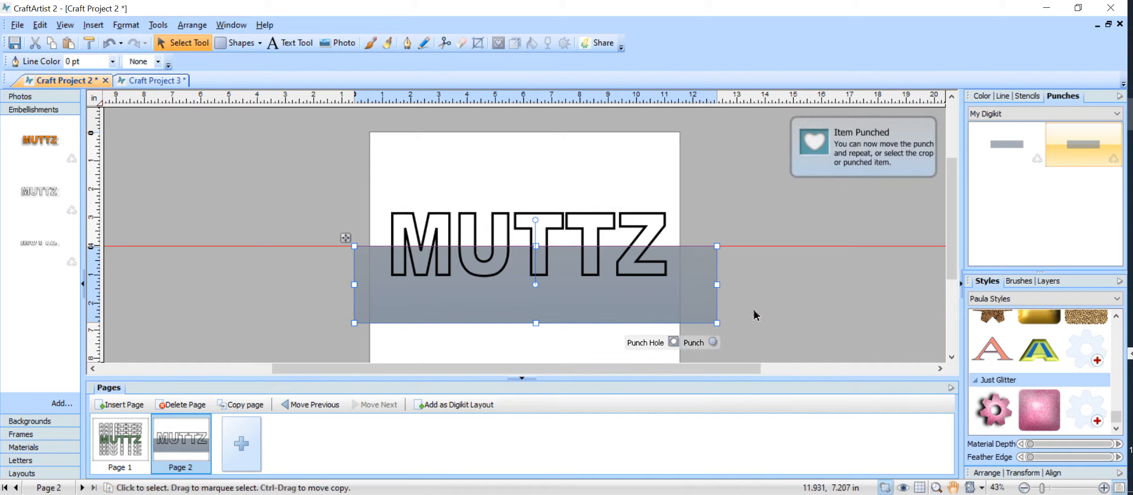
left_click_drag(660, 311, 300, 188)
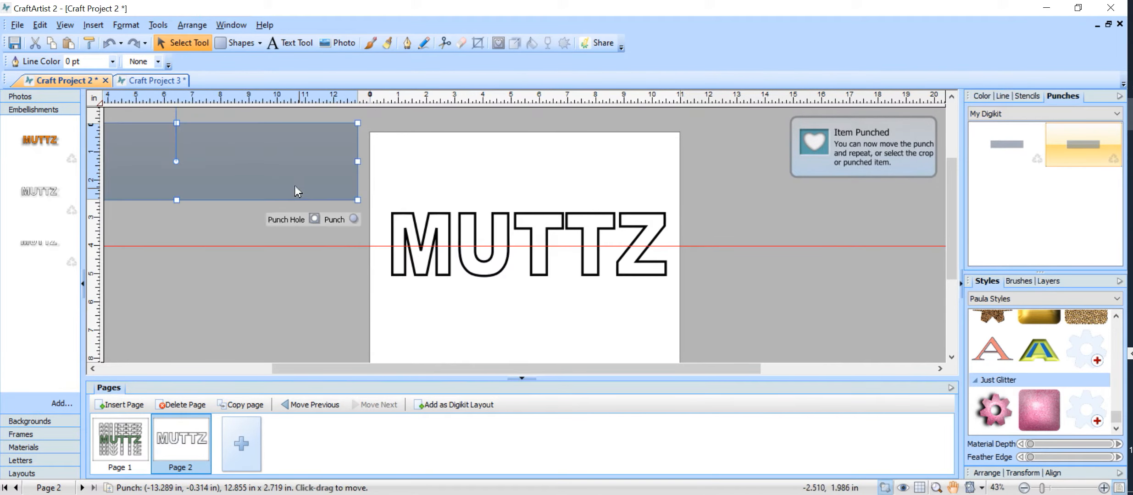
left_click(35, 45)
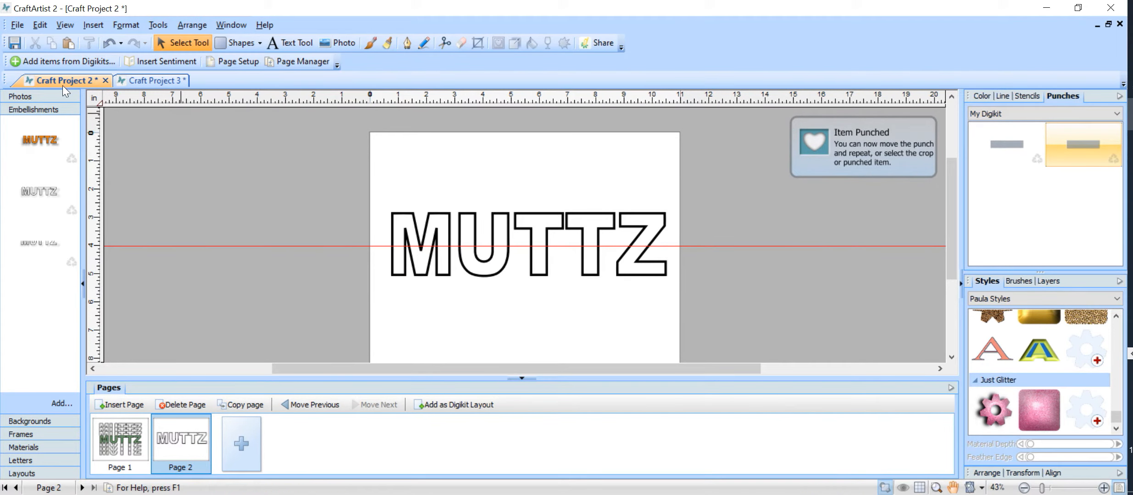
Step: Pull the separated lower half of the outline MUTTZ downward and cut it from page 2
left_click(666, 282)
left_click_drag(668, 286, 664, 308)
left_click(684, 355)
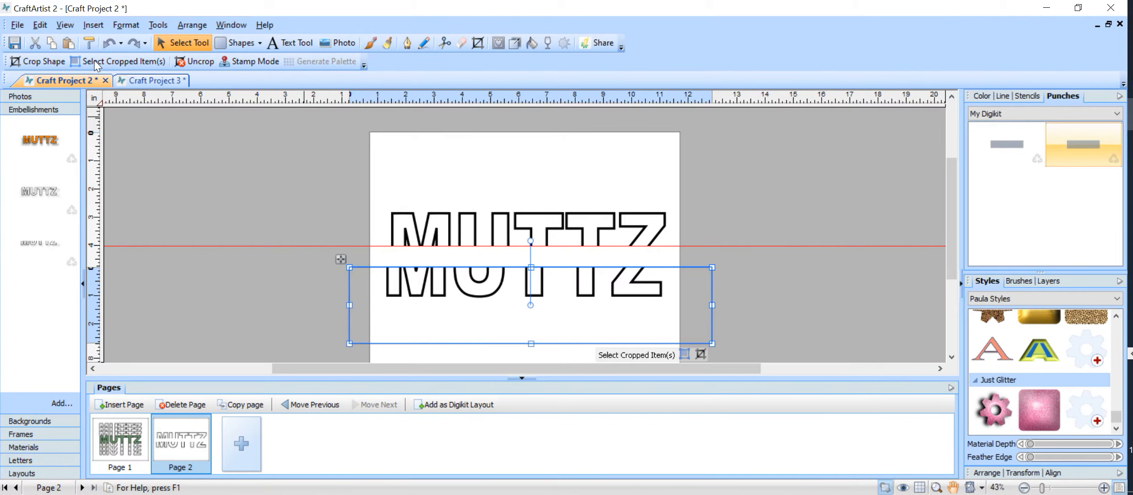
left_click(31, 45)
Step: Store the remaining upper half of the outline MUTTZ as a fourth embellishment
left_click_drag(304, 133, 699, 296)
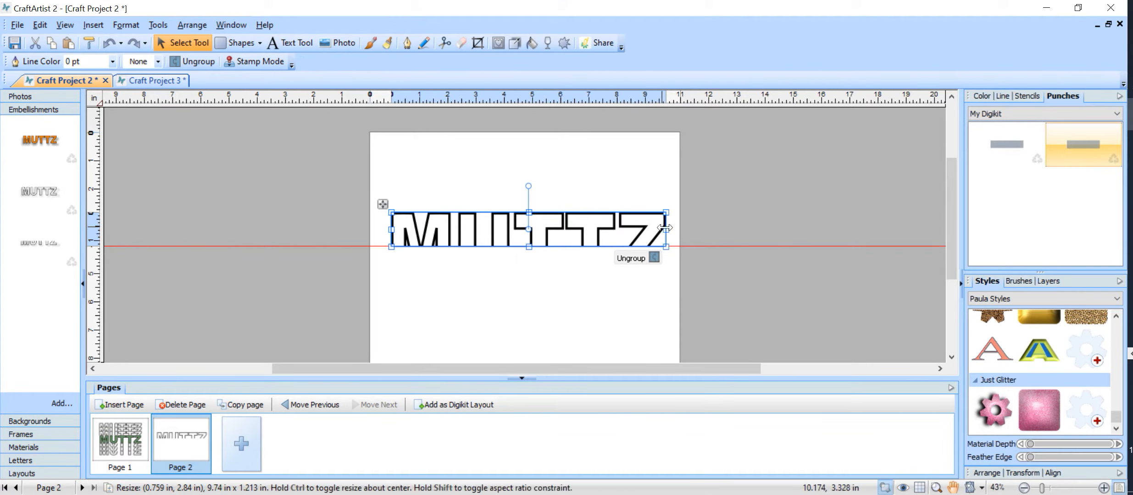
left_click_drag(644, 237, 60, 295)
left_click(640, 237)
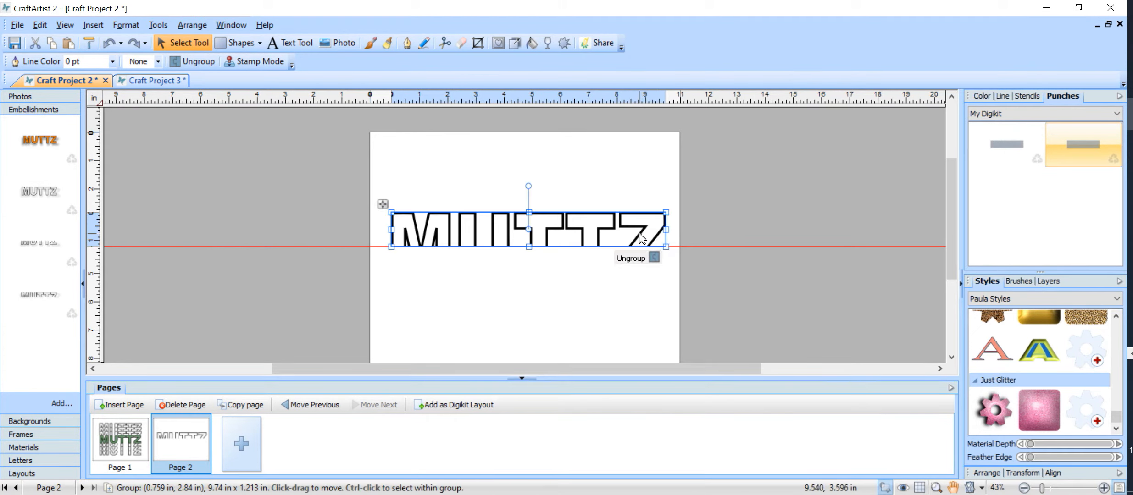
Step: Place the orange MUTTZ from the embellishments on page 2 and set the upper-half outline directly above it
left_click_drag(641, 237, 637, 215)
left_click_drag(44, 139, 513, 267)
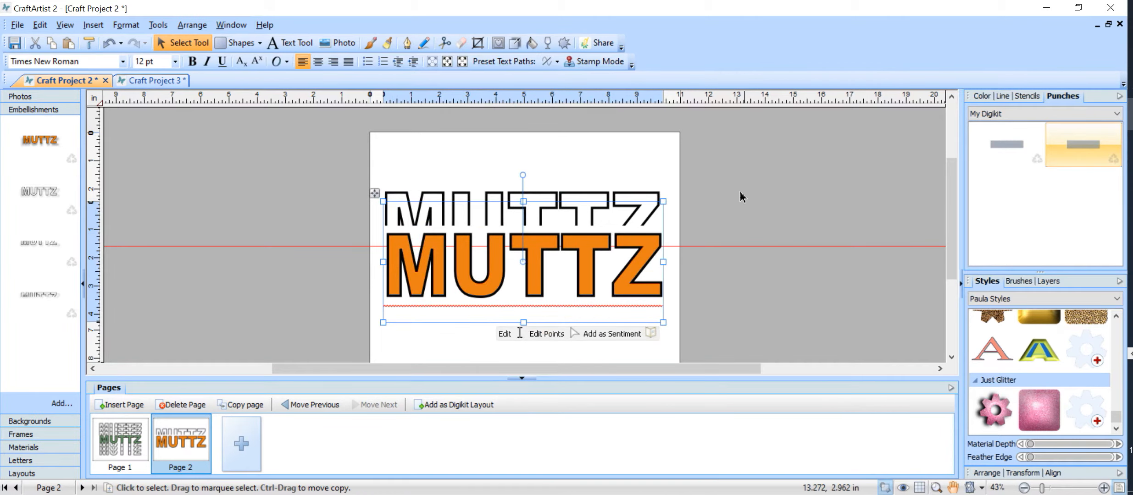
left_click_drag(712, 158, 713, 235)
left_click_drag(387, 269, 344, 255)
mouse_move(579, 214)
left_mouse_down()
mouse_move(583, 252)
mouse_move(574, 250)
mouse_move(579, 217)
left_mouse_up()
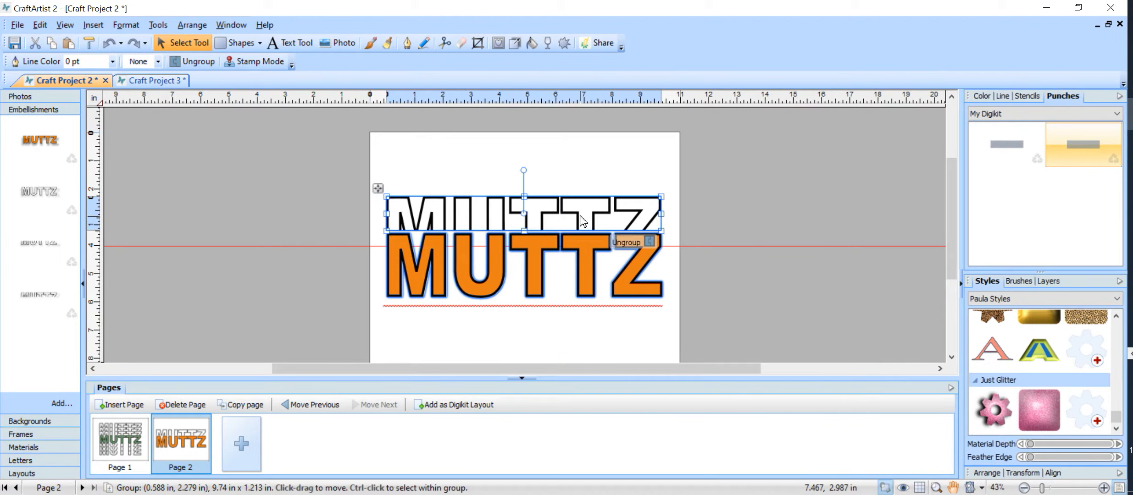
Step: Paste two copies of the upper-half MUTTZ, space all three vertically at 0.0 in, and stack them directly above the orange MUTTZ
left_click(49, 44)
left_click(71, 45)
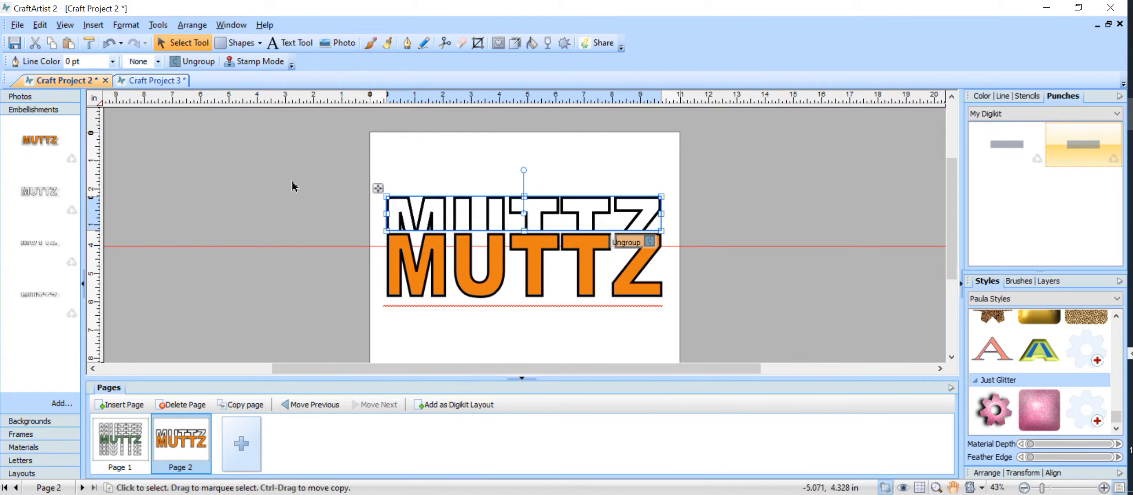
left_click_drag(321, 133, 774, 273)
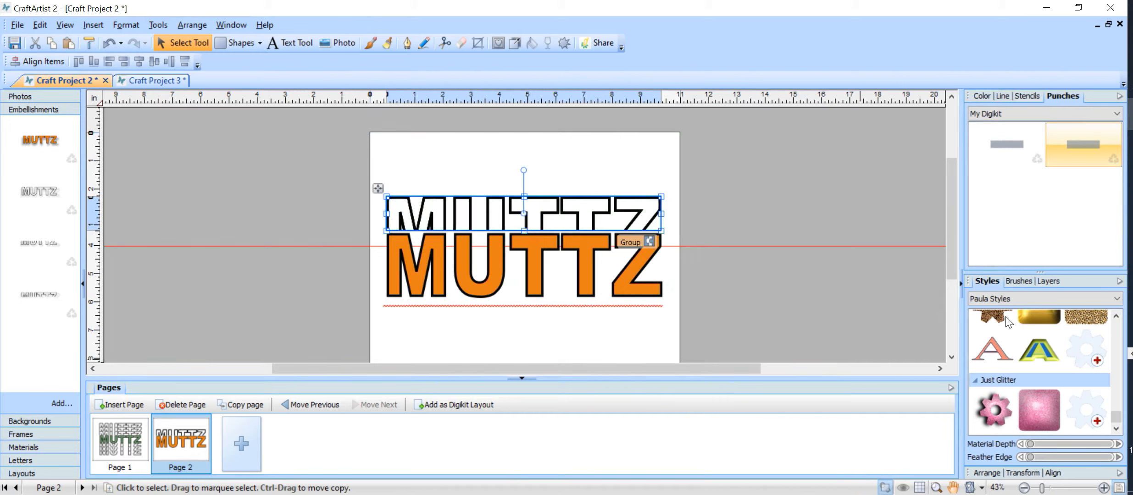
left_click(1053, 473)
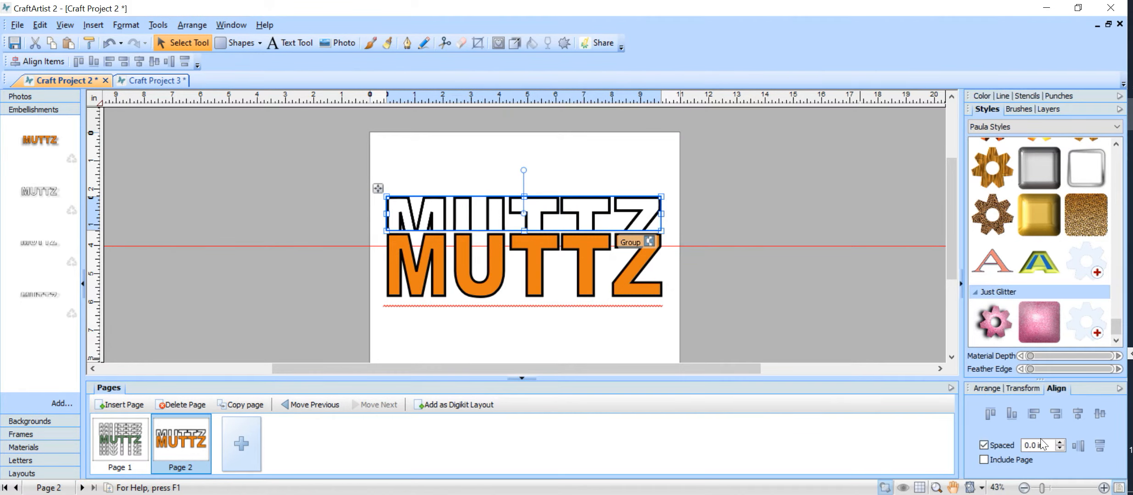
left_click(1101, 447)
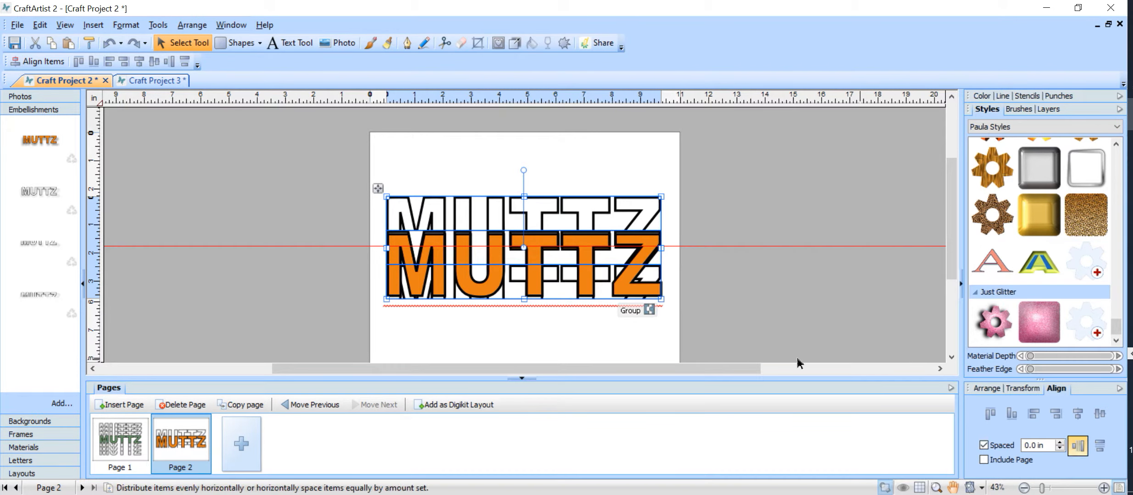
left_click_drag(475, 223, 470, 156)
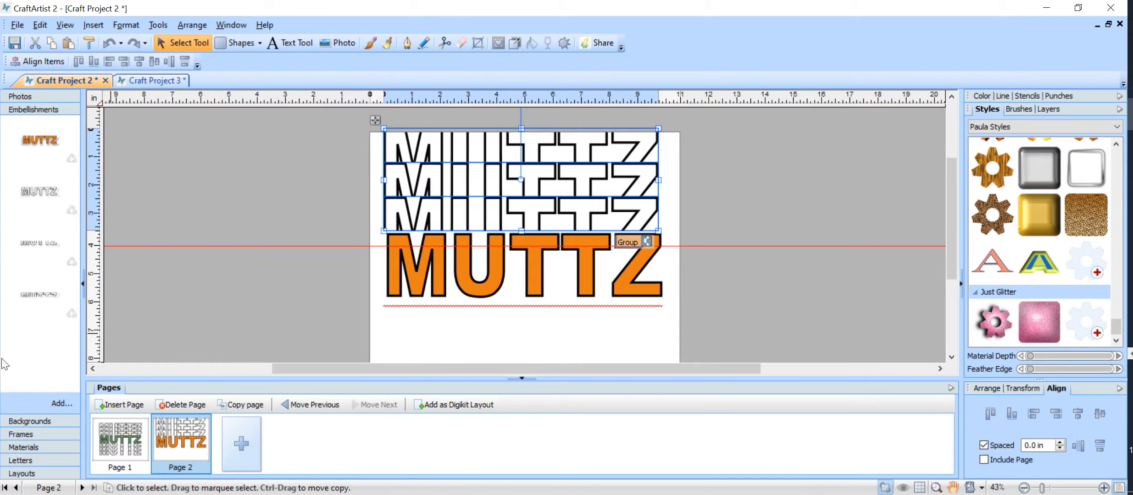
Step: Place the lower-half MUTTZ from the embellishments directly beneath the orange MUTTZ and paste two copies of it
left_click_drag(41, 296, 624, 324)
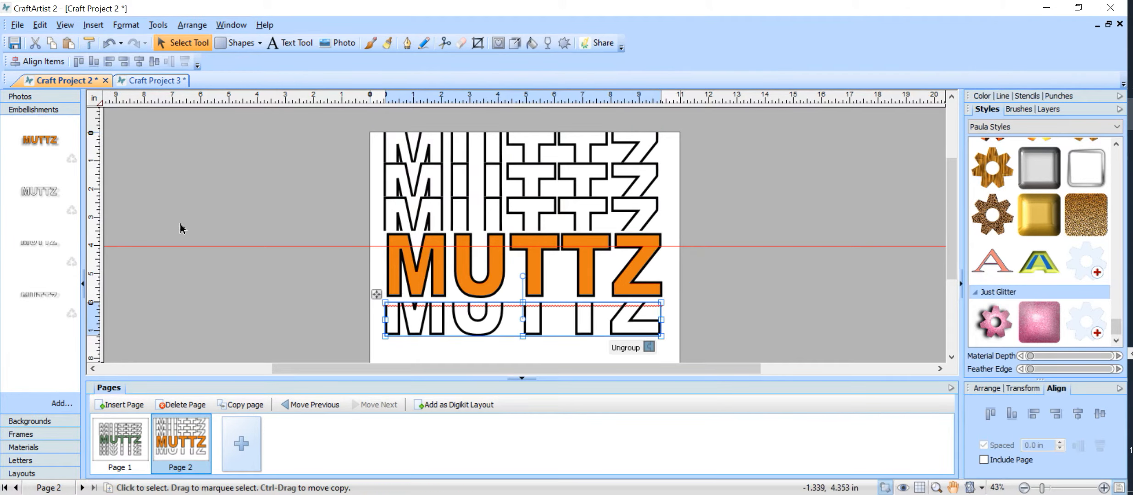
left_click(50, 40)
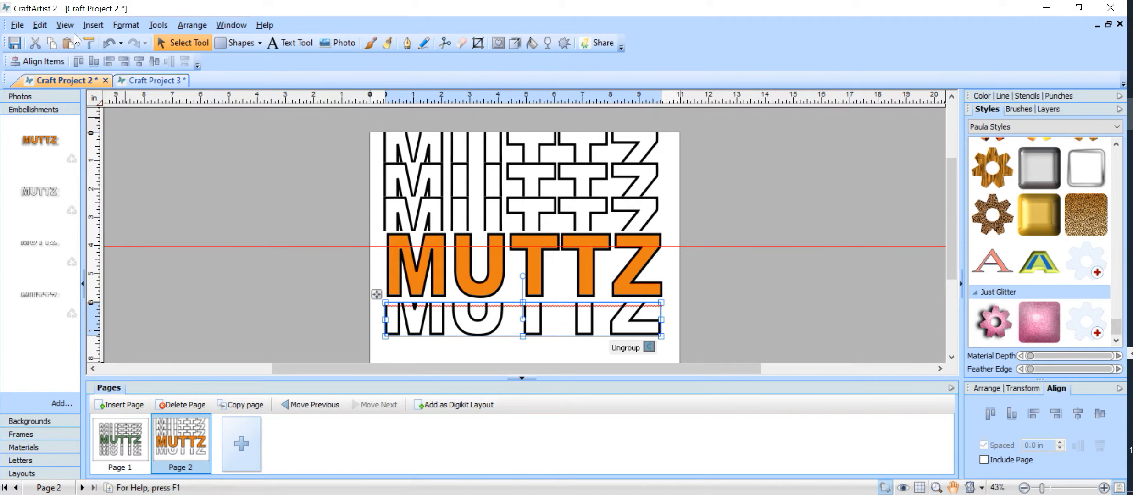
left_click(71, 43)
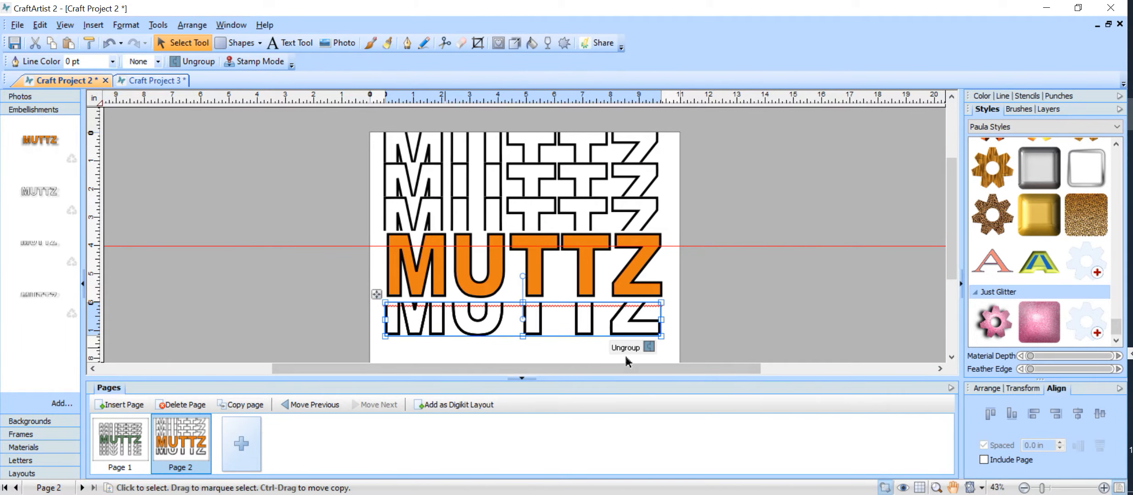
Step: Space the three lower-half pieces vertically at 0.0 in and nudge the stack into line under the orange MUTTZ
left_click_drag(774, 275, 248, 494)
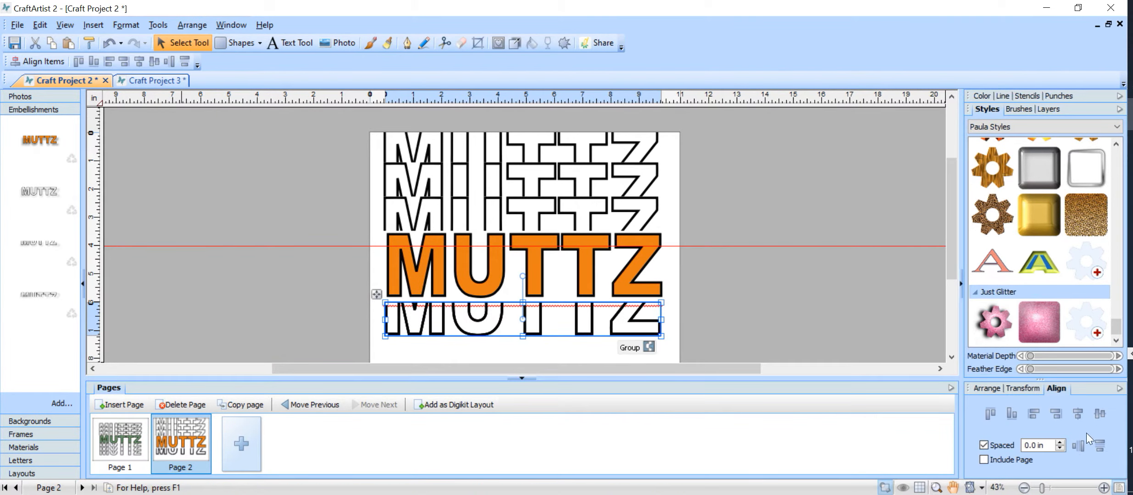
left_click(1100, 446)
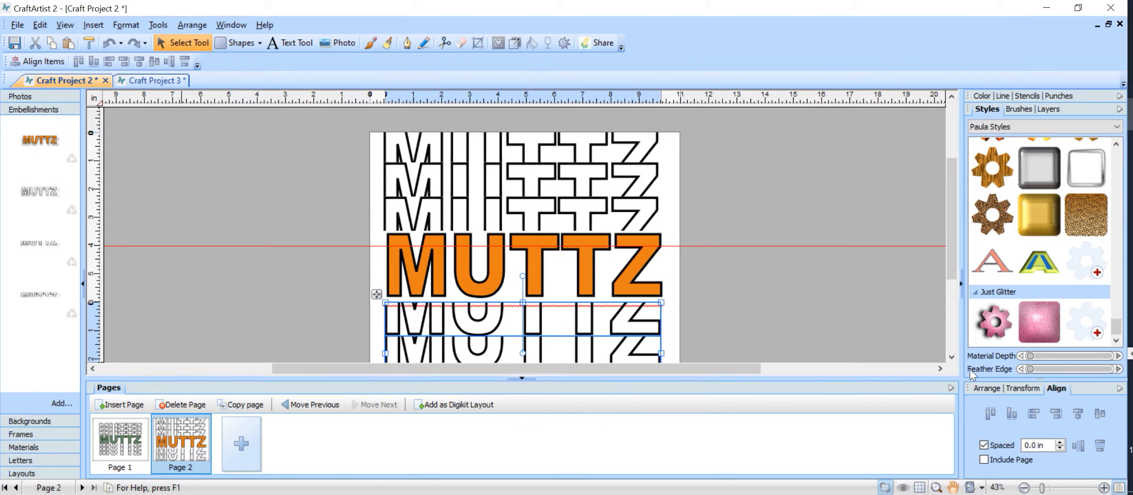
scroll(765, 272, "down", 3)
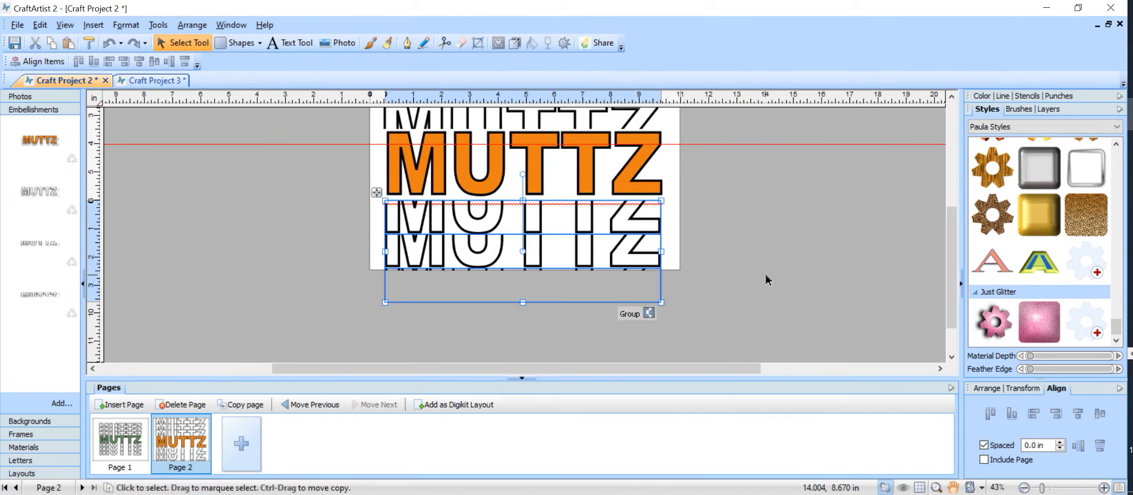
left_click_drag(569, 291, 571, 288)
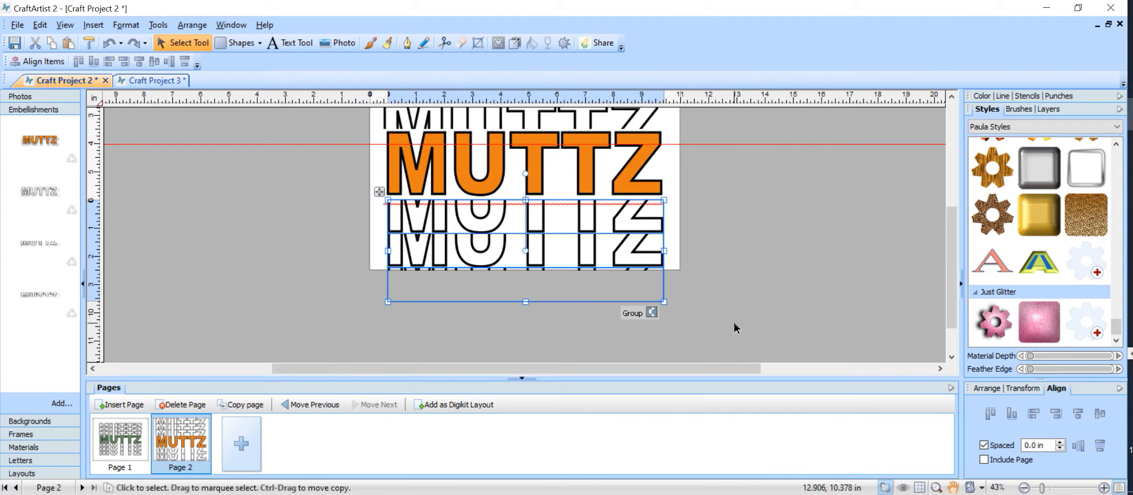
Step: Select every MUTTZ piece on page 2 and group them into one design
scroll(733, 320, "up", 5)
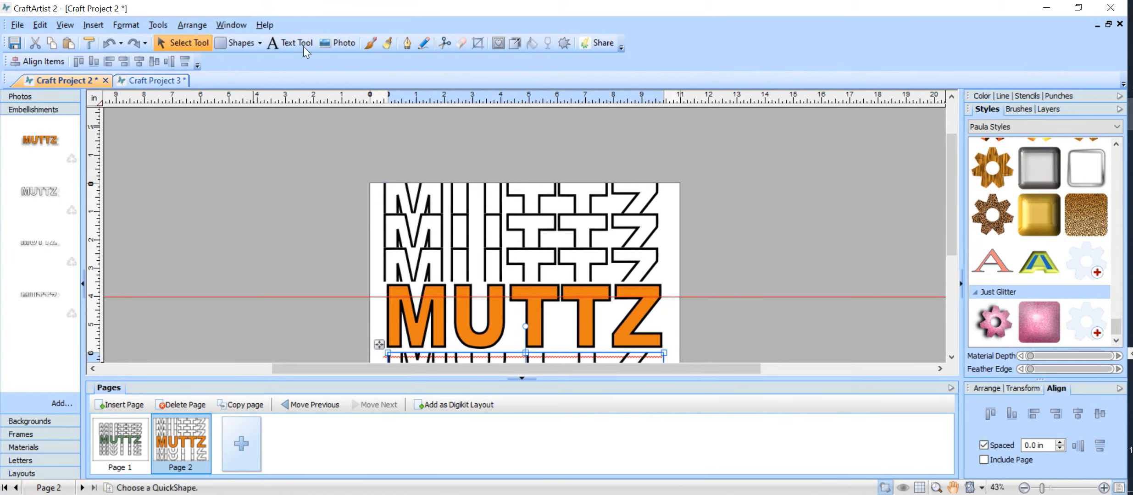
left_click_drag(181, 110, 944, 362)
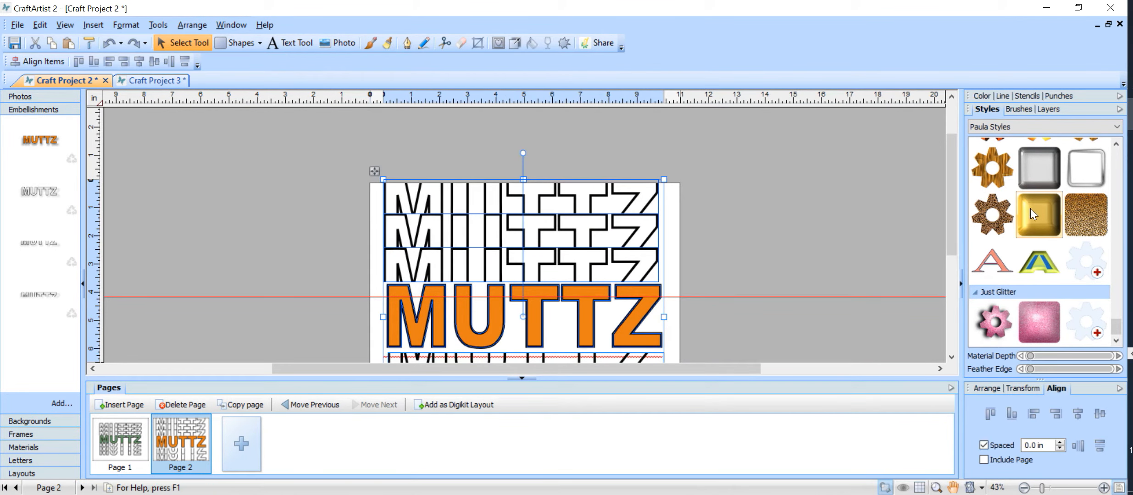
scroll(712, 361, "down", 3)
scroll(711, 358, "down", 2)
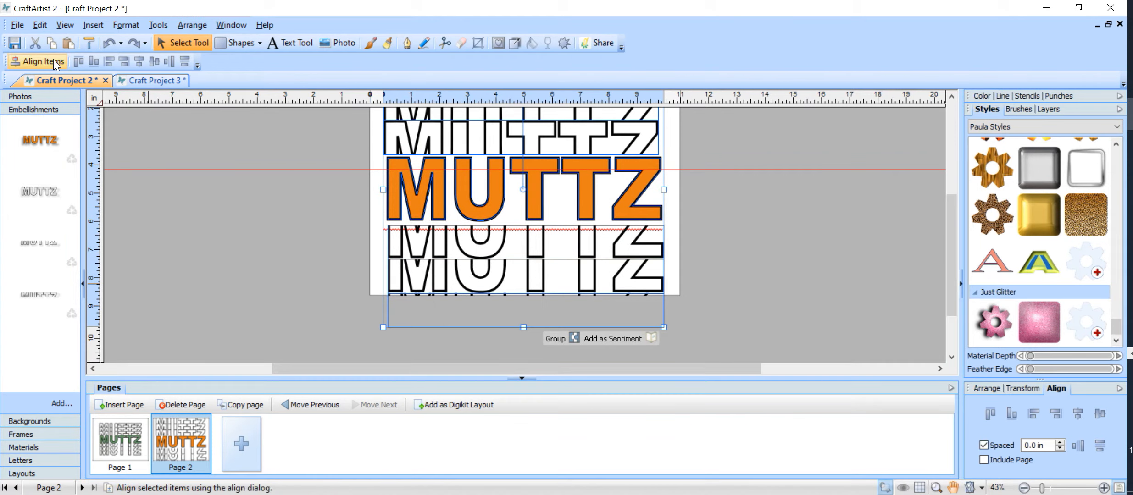
left_click(40, 24)
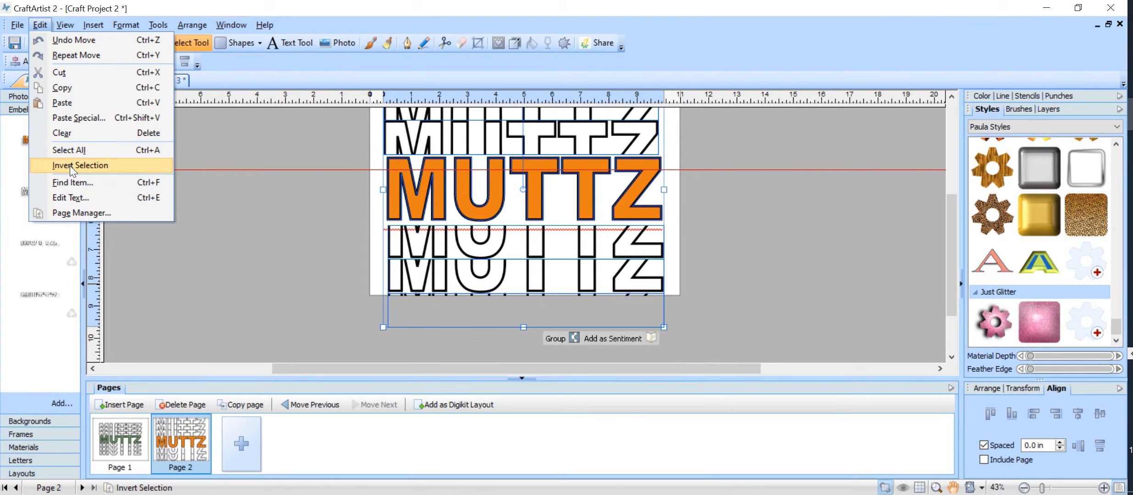
left_click(36, 22)
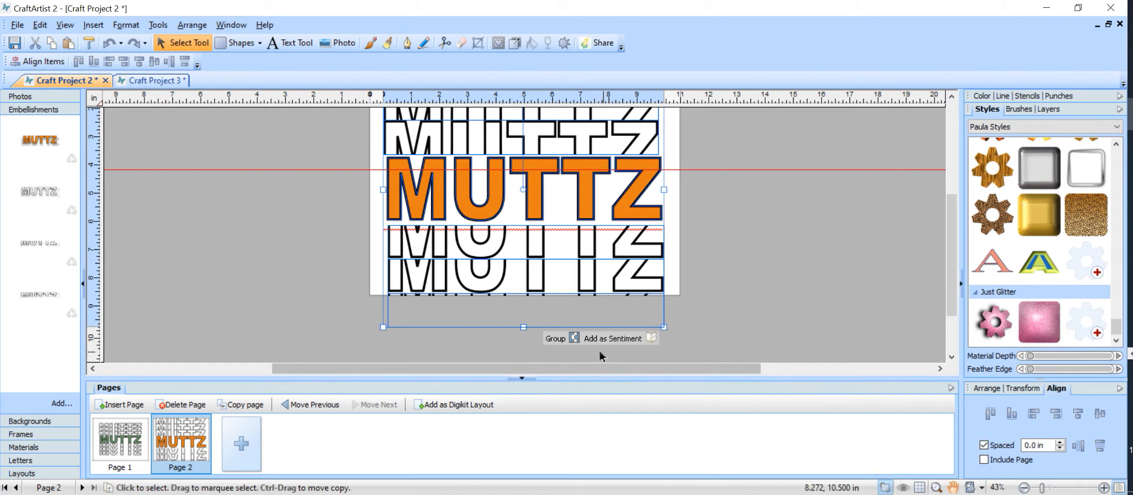
left_click(575, 339)
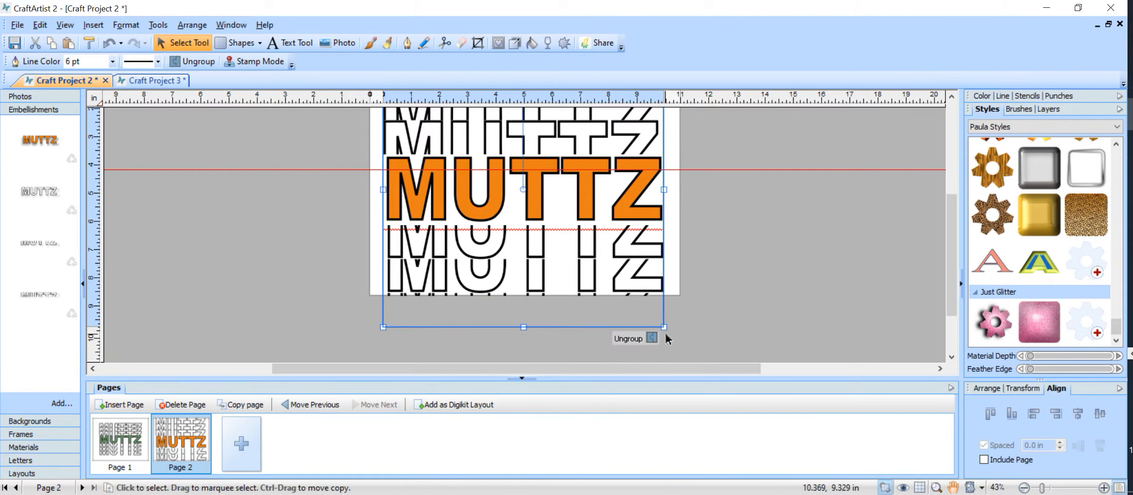
Step: Shrink the grouped design to about 7.61 x 7.47 in within page 2 and store it as a fifth embellishment
left_click_drag(664, 328, 597, 263)
scroll(825, 234, "up", 3)
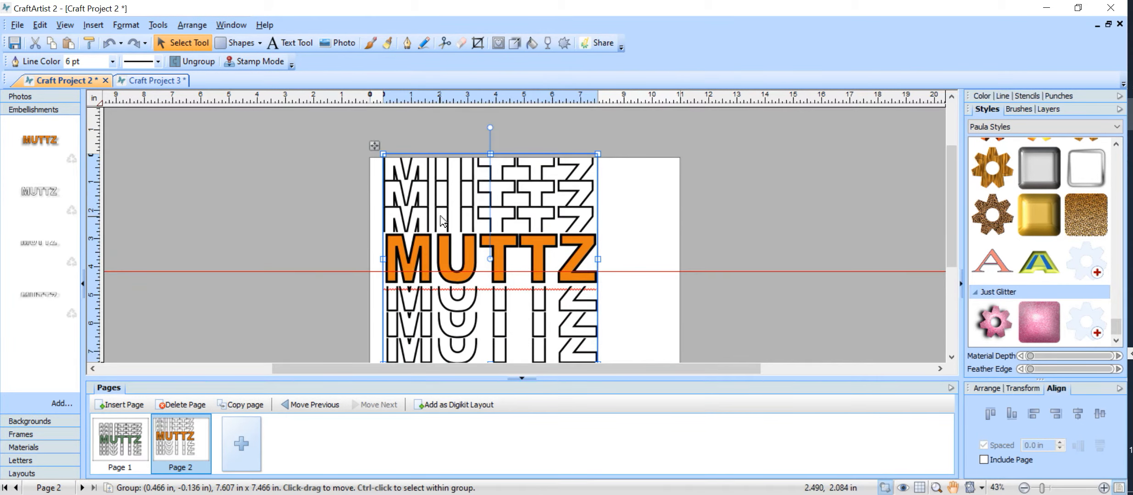
left_click_drag(609, 228, 637, 228)
scroll(638, 228, "down", 3)
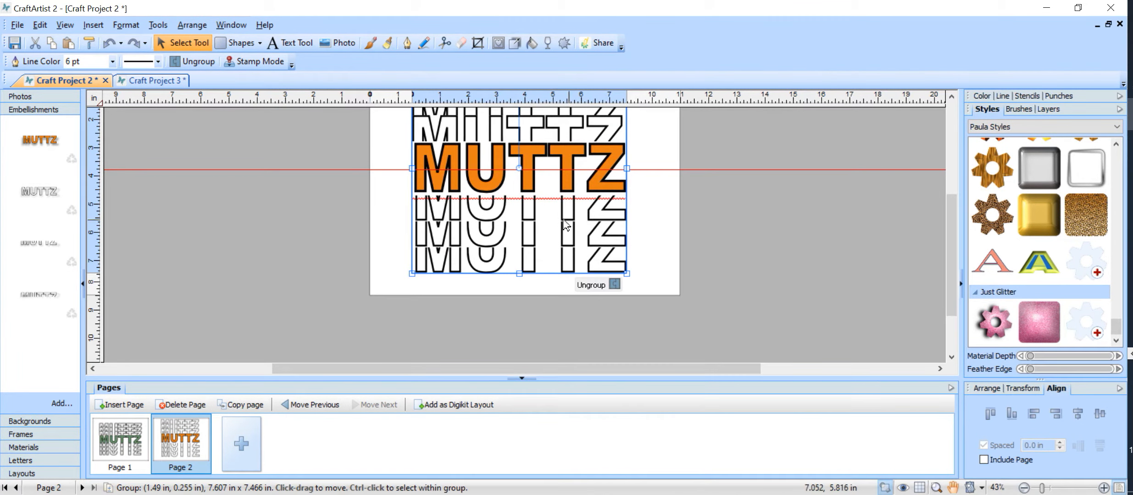
left_click_drag(560, 173, 37, 341)
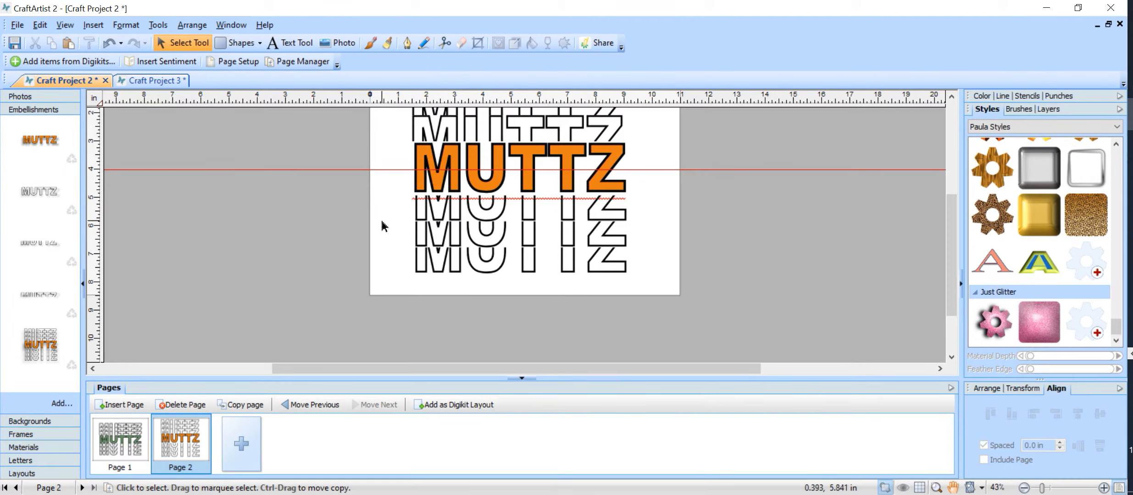
left_click(474, 231)
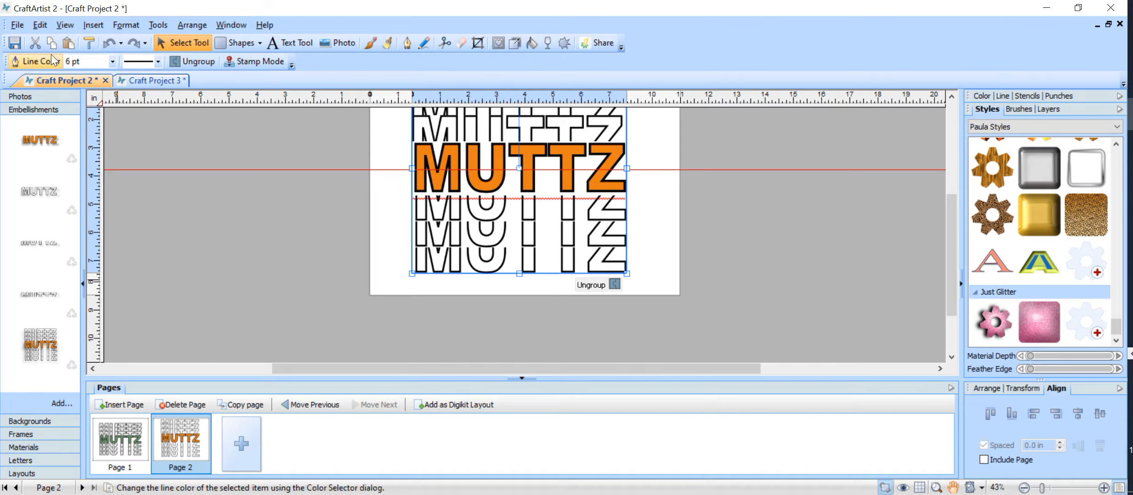
Step: Go to page 1 and review the stored MUTTZ embellishments in the Digikit Creator
left_click(5, 488)
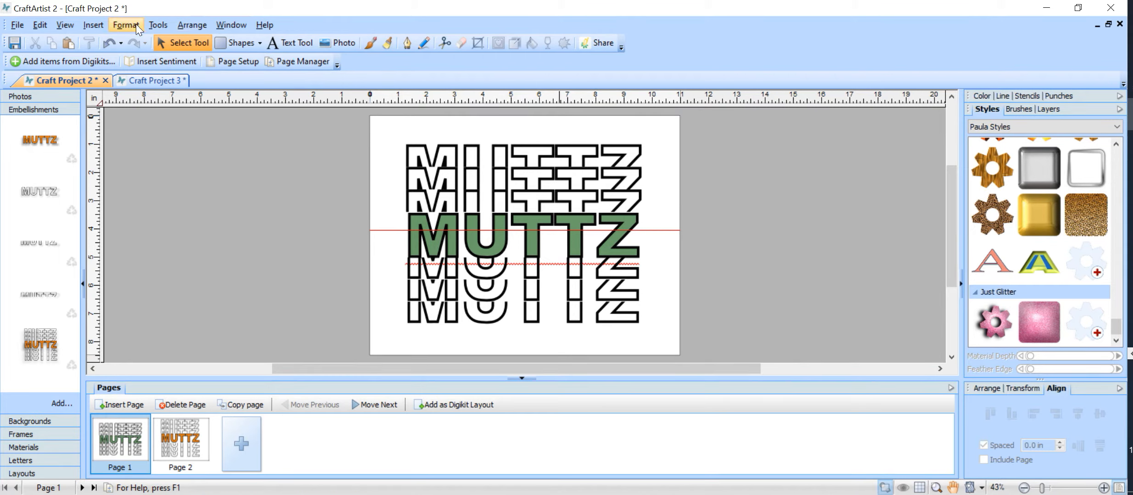
left_click(159, 25)
mouse_move(143, 22)
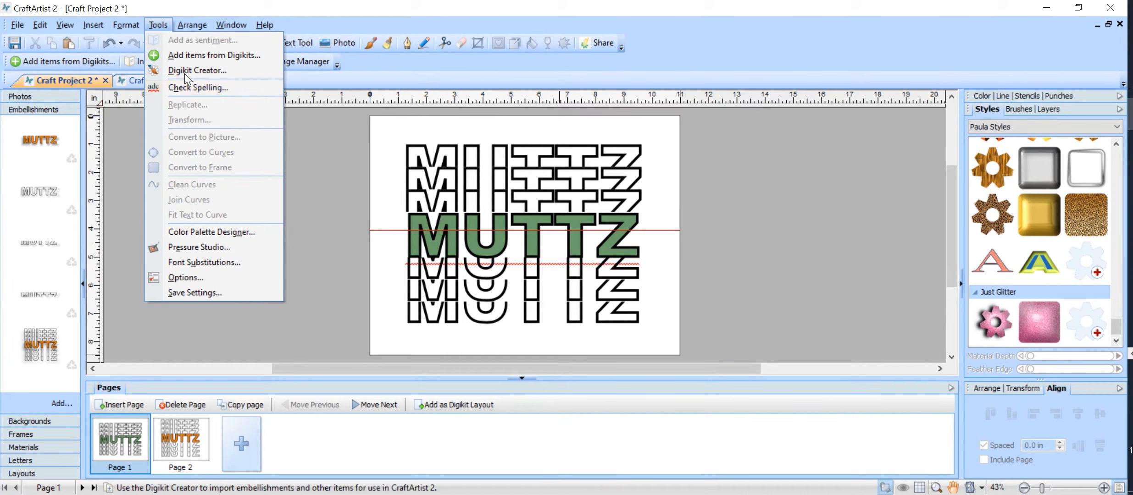
left_click(184, 69)
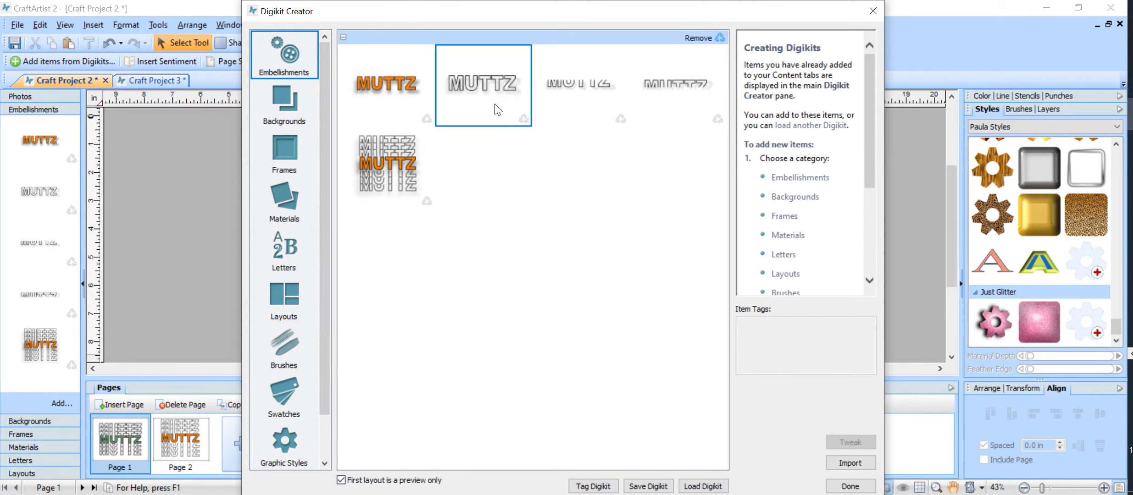
left_click(875, 14)
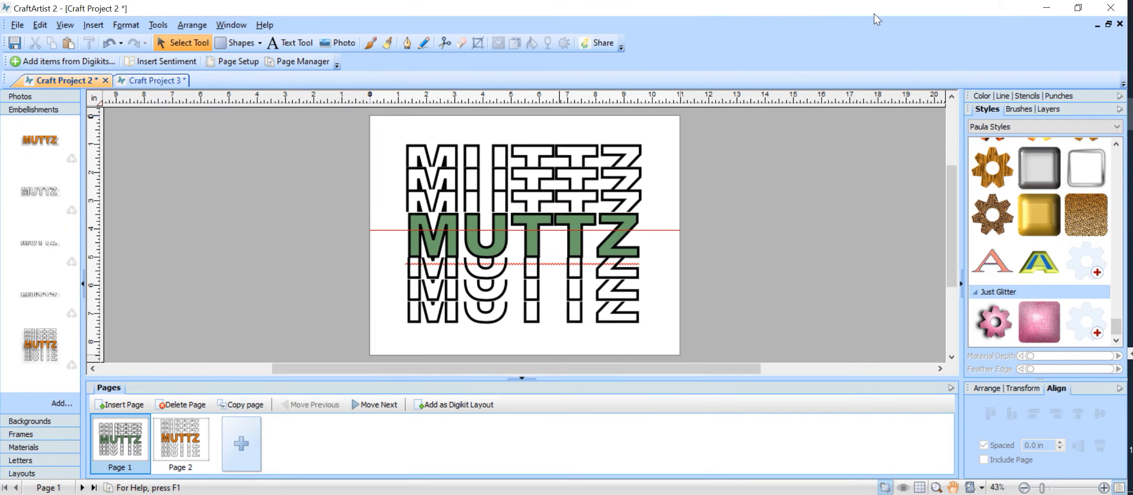
Step: Select the whole stacked MUTTZ design with the green centre word and move it off the left side of page 1
left_click_drag(354, 130, 837, 474)
left_click_drag(651, 321, 417, 336)
left_click_drag(373, 118, 700, 343)
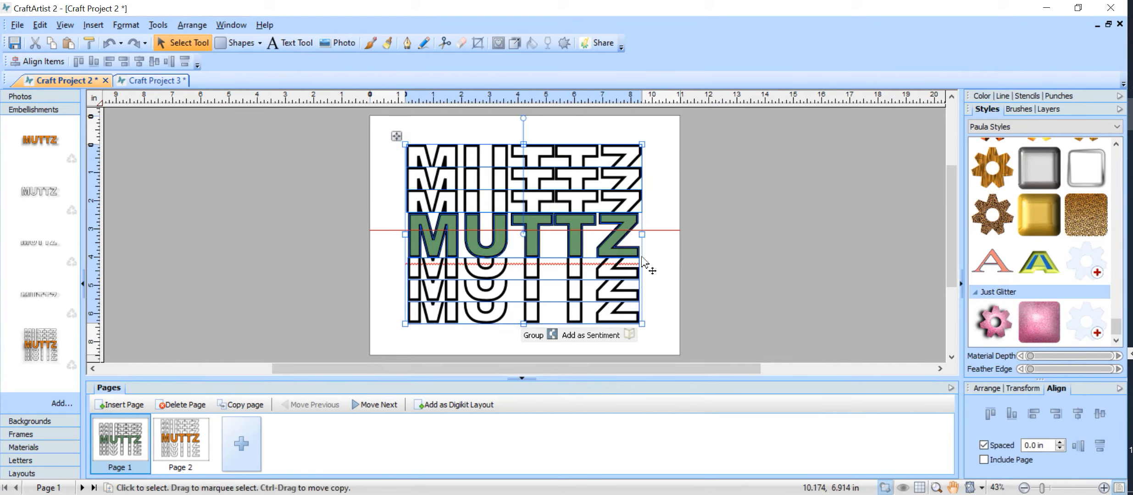
left_click_drag(647, 296, 472, 228)
Step: Insert "hello" into the orange MUTTZ text on page 1, after the letters MU
double_click(503, 246)
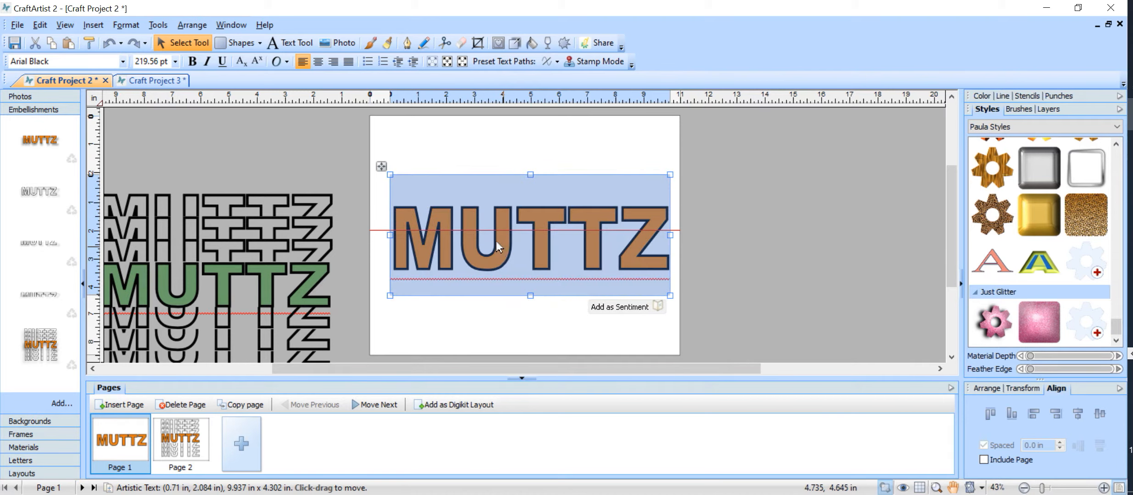
left_click(500, 245)
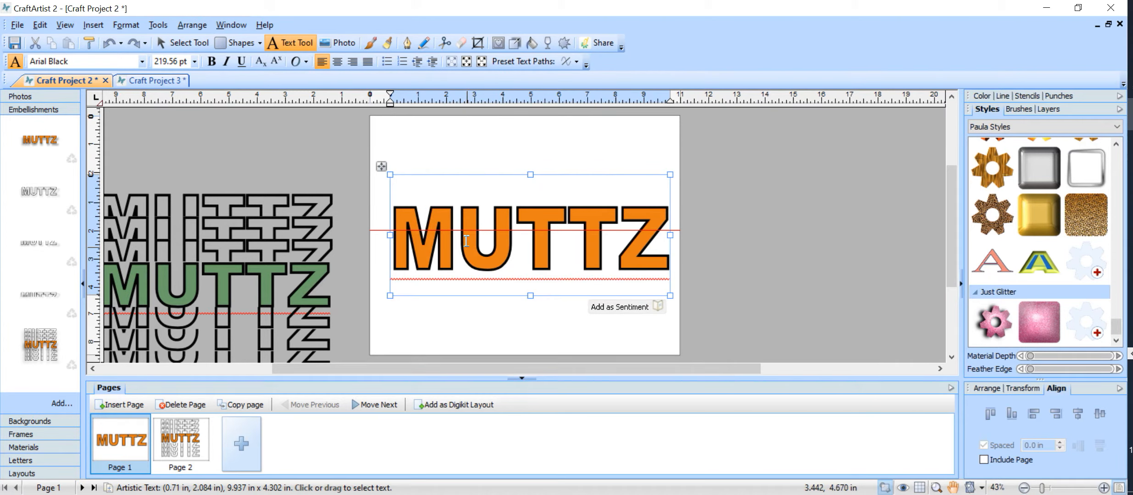
type("h")
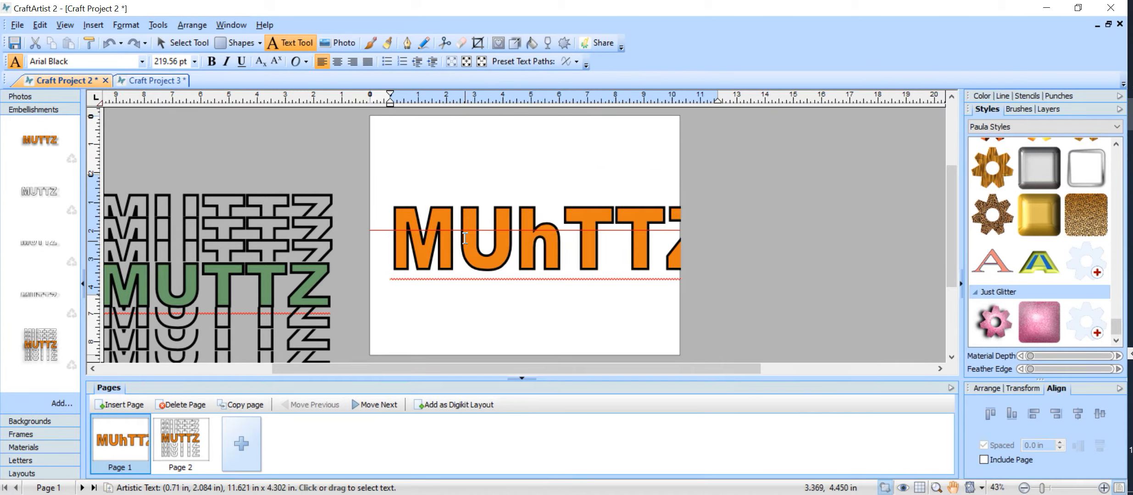
type("ello")
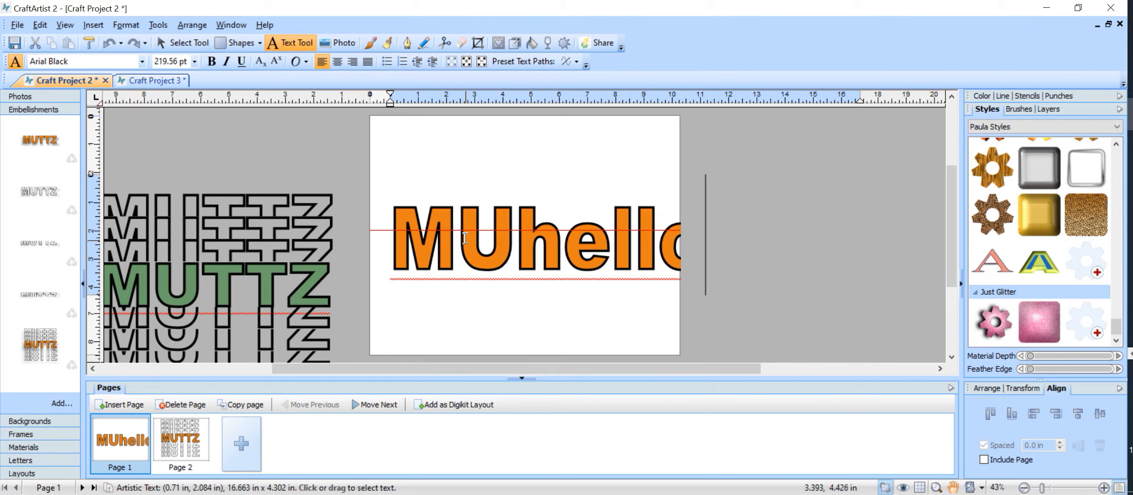
left_click(740, 226)
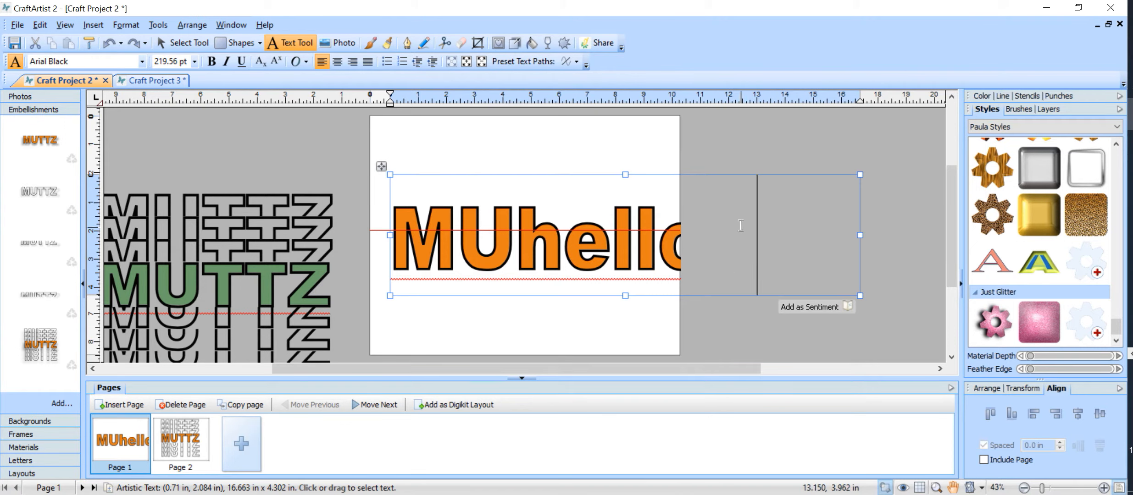
Step: Delete the remaining MUTTZ letters before and after "hello" so the orange text contains only that word
key("ctrl+a")
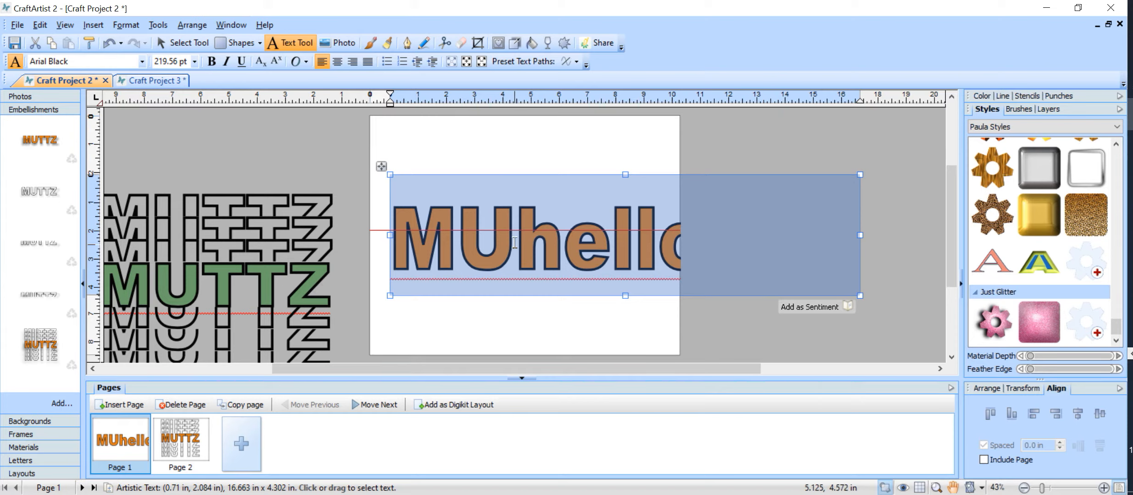
left_click(514, 242)
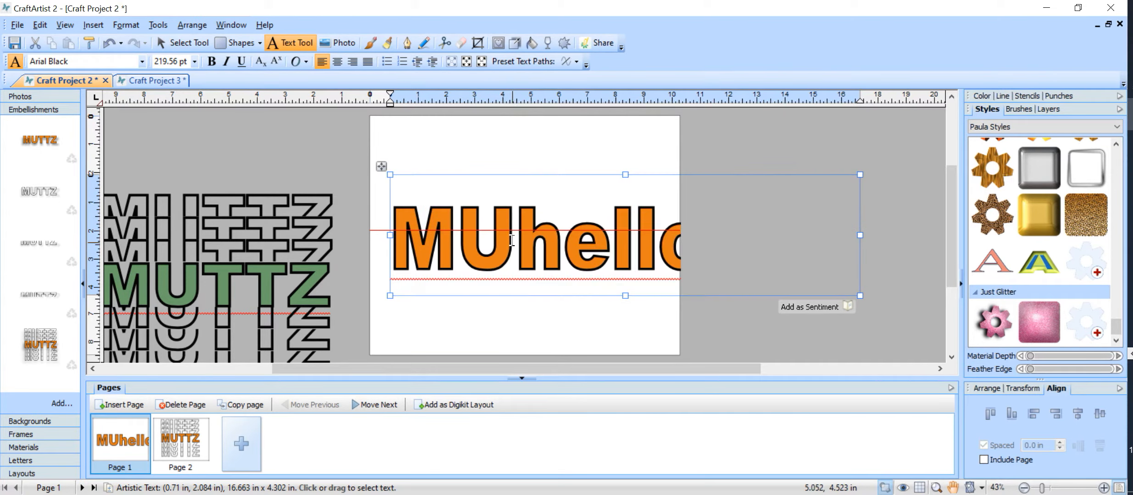
key("BackSpace")
key("BackSpace")
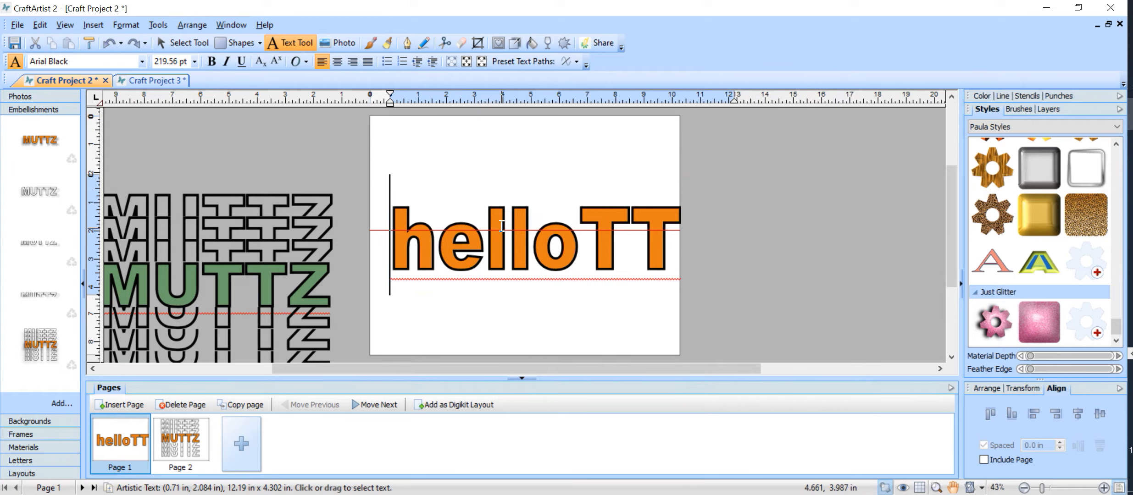
left_click(599, 234)
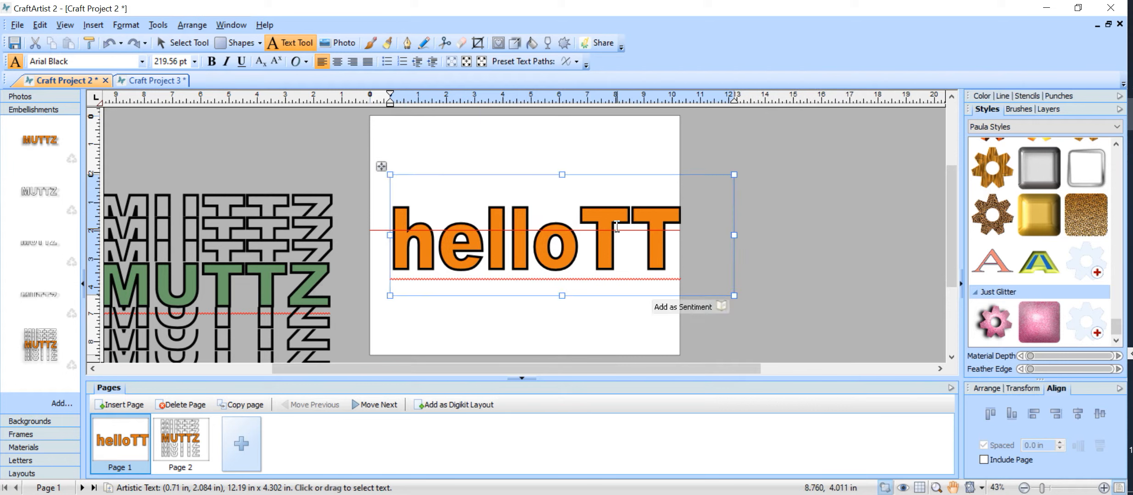
key("Delete")
key("Delete")
key("Delete")
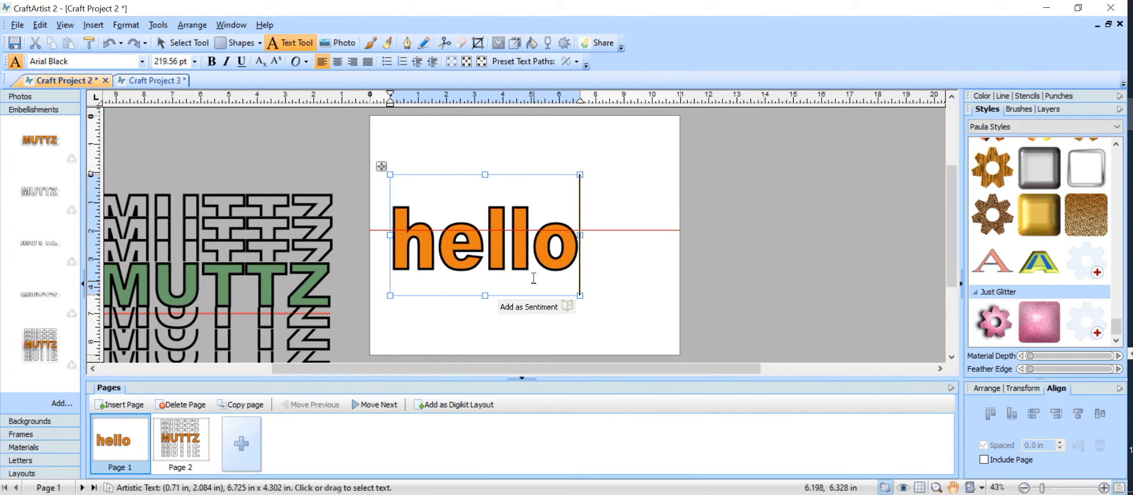
Step: Change the case of the whole "hello" text to UPPER CASE
key("ctrl+a")
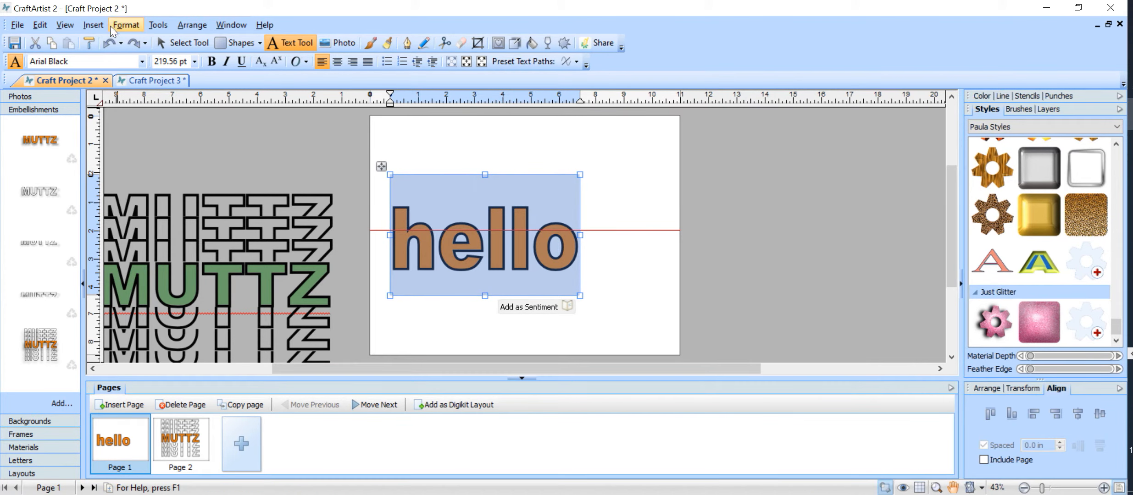
left_click(125, 24)
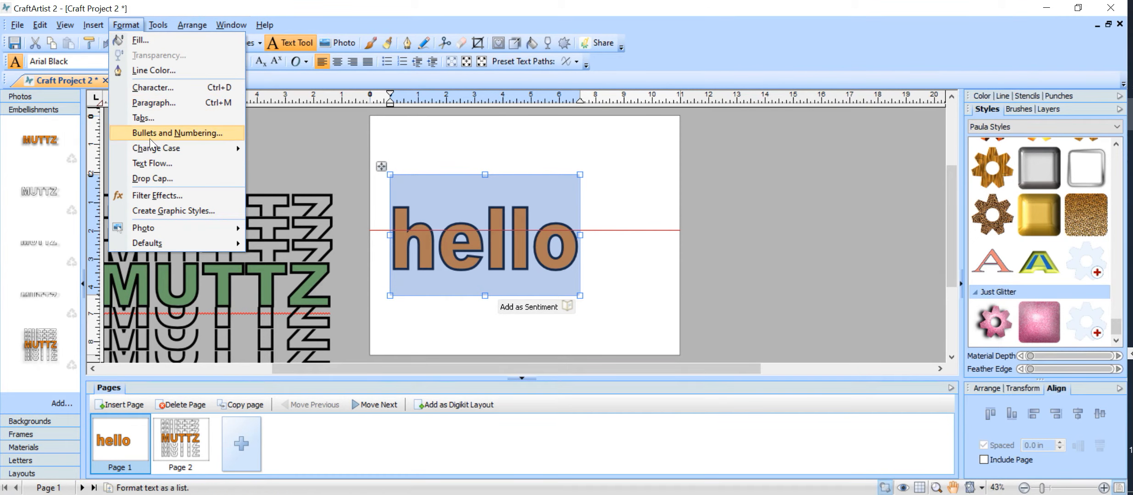
mouse_move(165, 149)
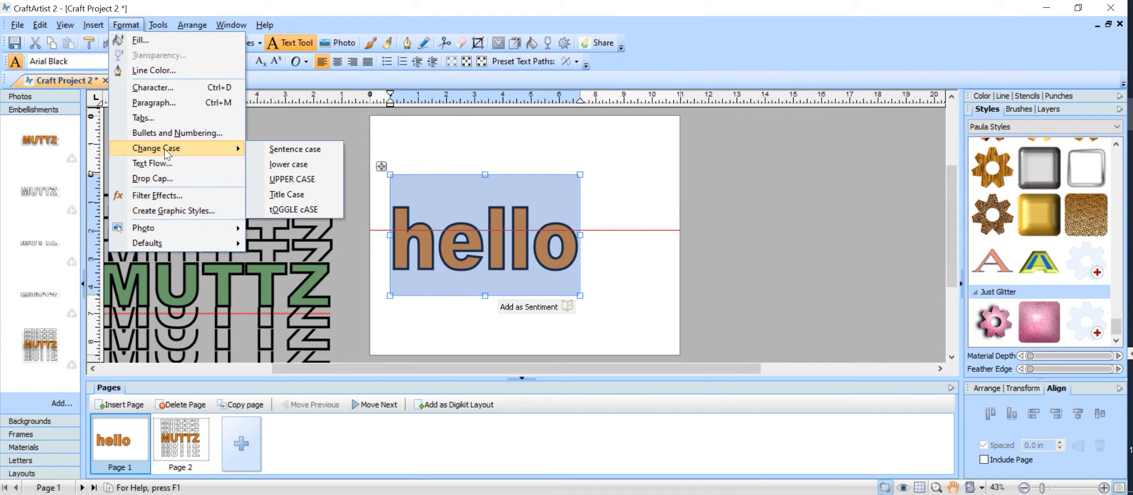
left_click(305, 180)
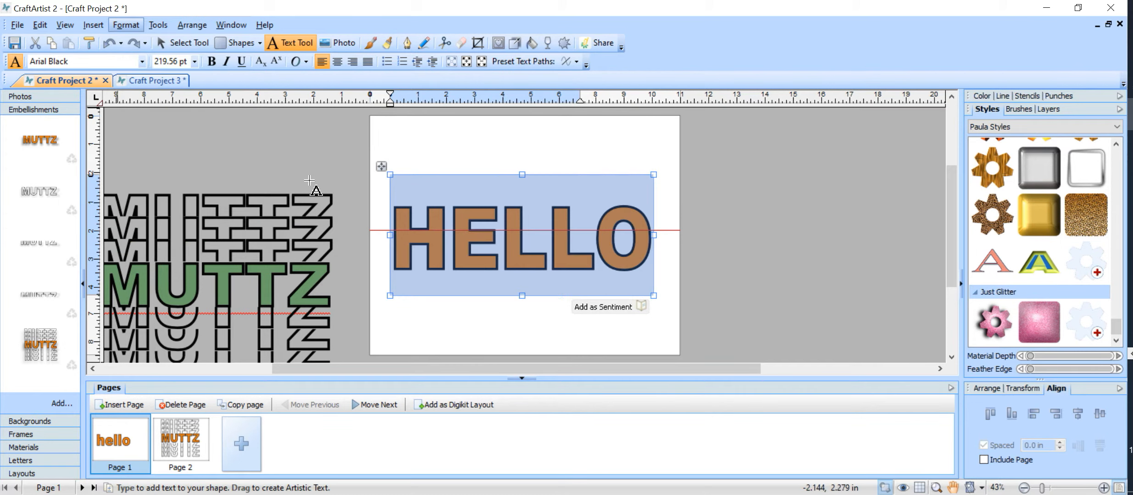
left_click(808, 194)
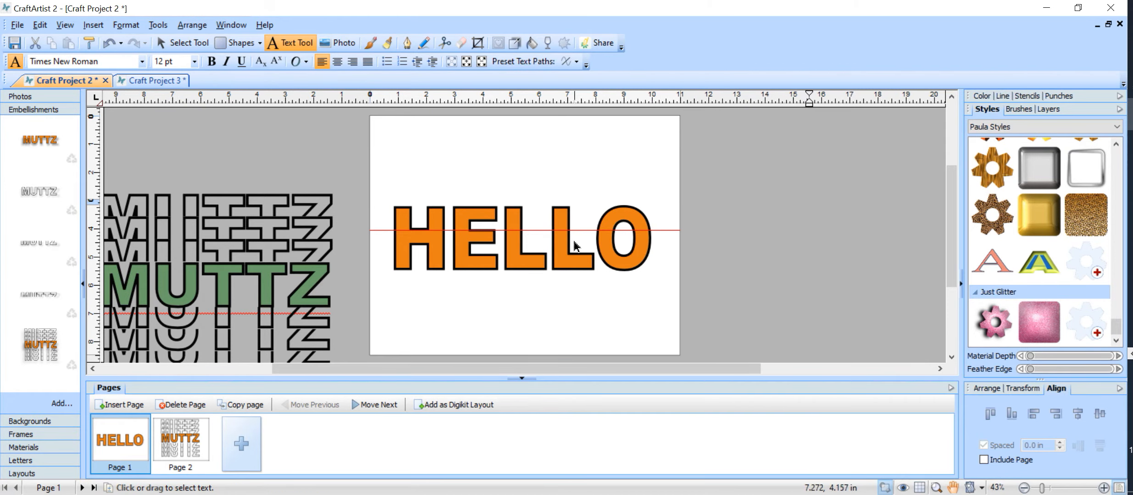
Step: Detach the black outline of HELLO as a new item, move it above the orange word and cut it from the page
left_click(556, 228)
right_click(557, 228)
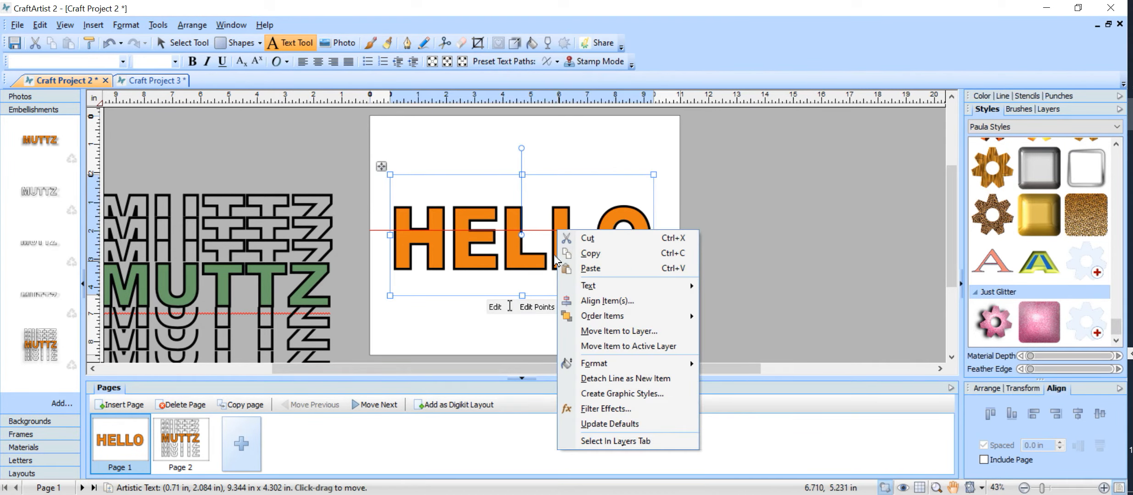
left_click(652, 379)
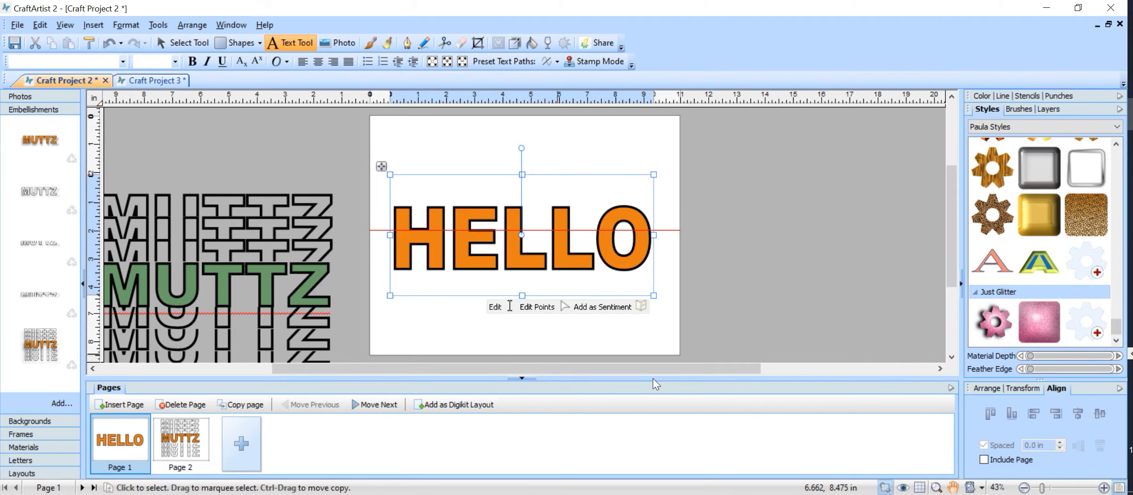
left_click_drag(607, 266, 611, 195)
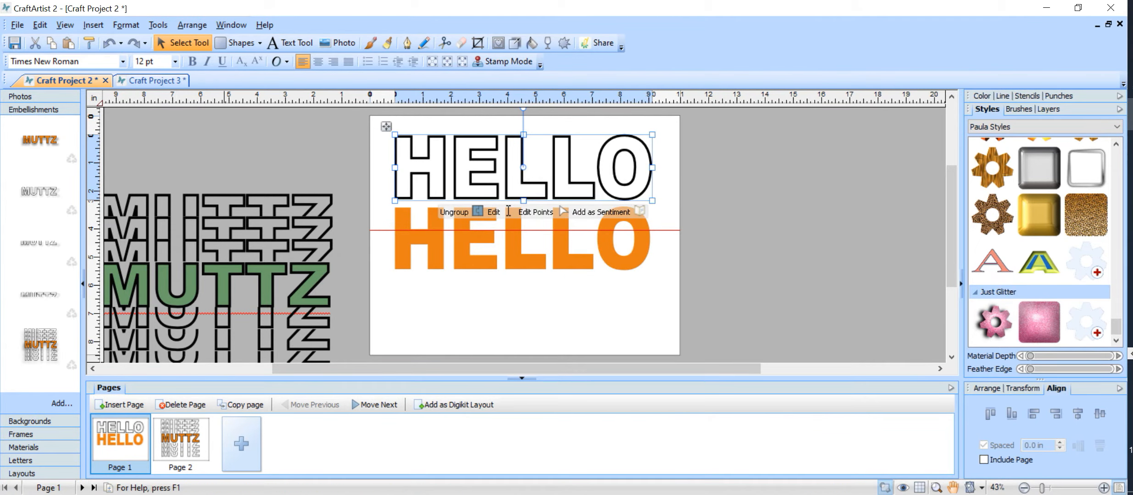
mouse_move(522, 163)
left_mouse_down()
mouse_move(509, 159)
mouse_move(520, 162)
left_mouse_up()
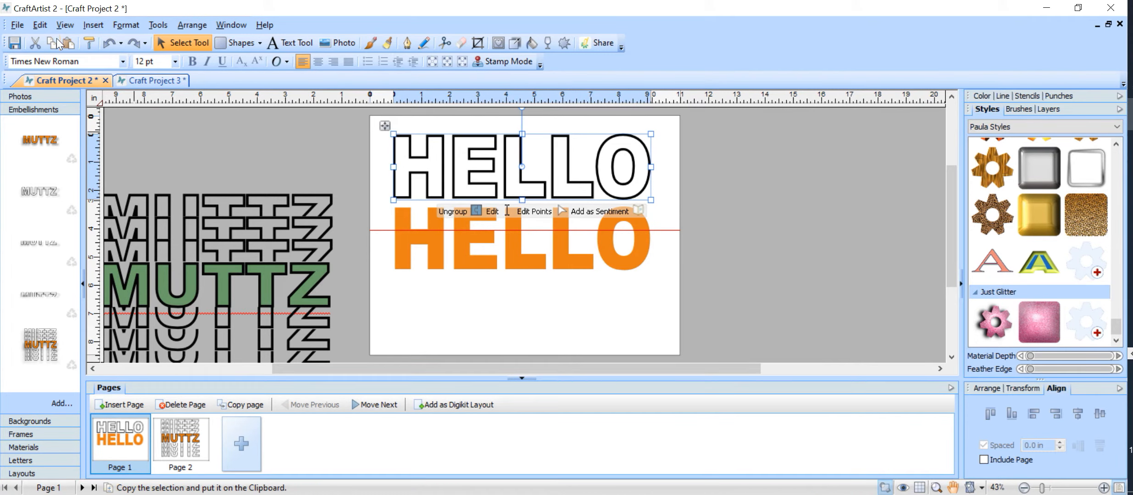
left_click(35, 44)
left_click(507, 257)
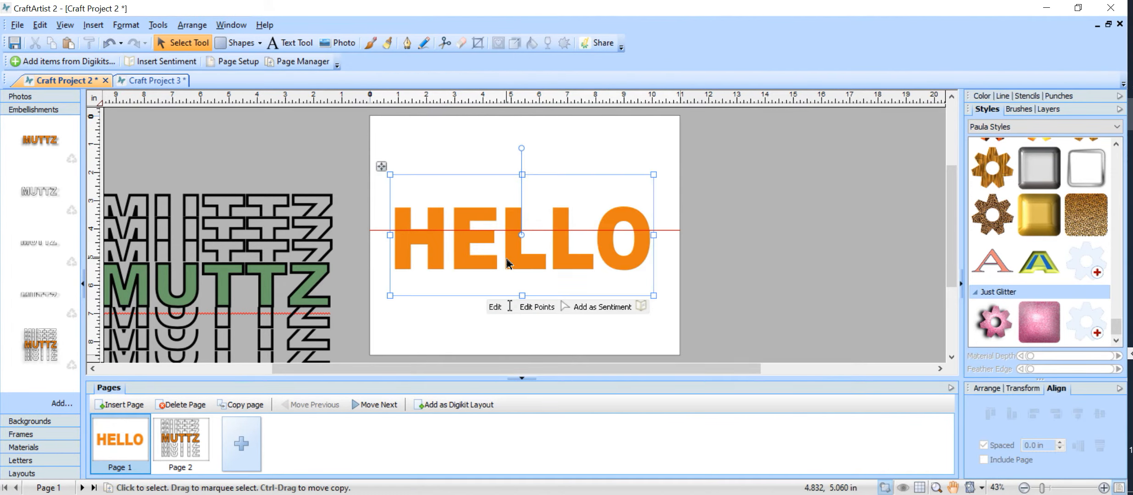
Step: Set the font of the orange HELLO text to Accord Heavy SF
double_click(507, 257)
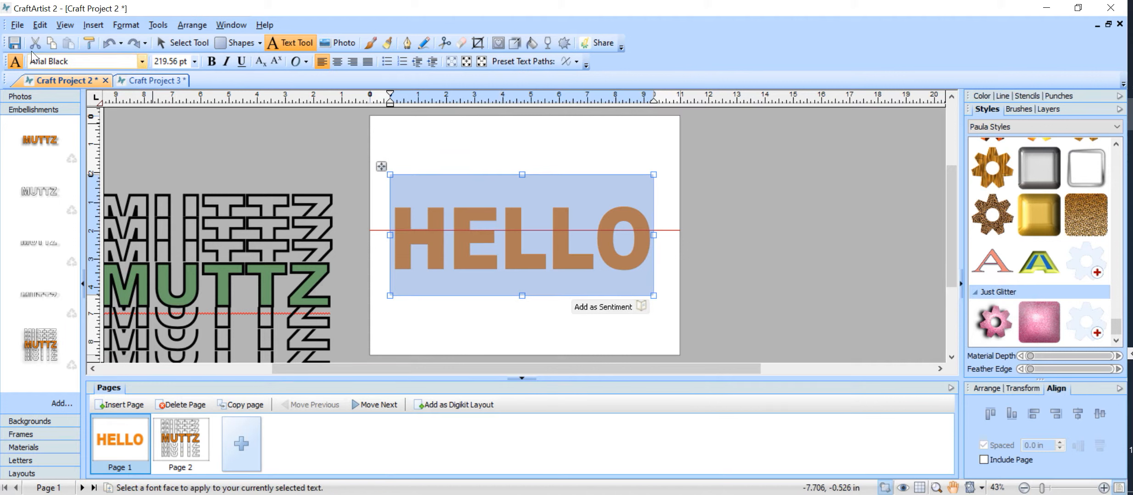
left_click(143, 61)
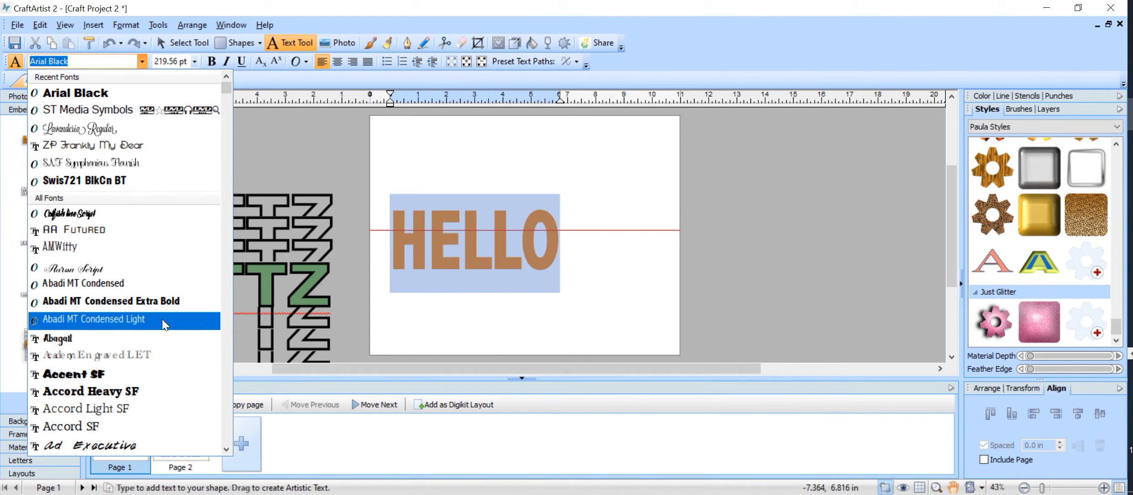
left_click(183, 392)
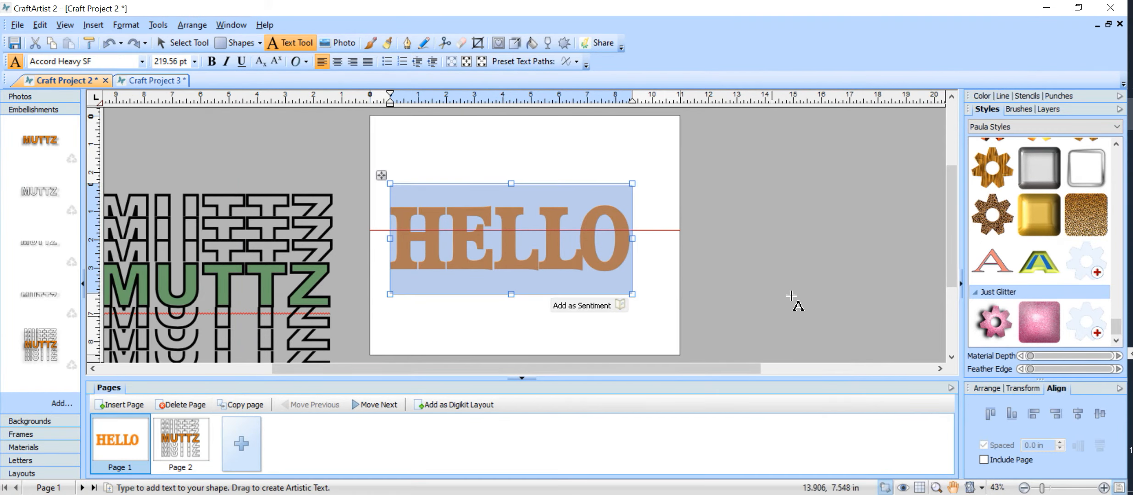
left_click(757, 234)
left_click(578, 252)
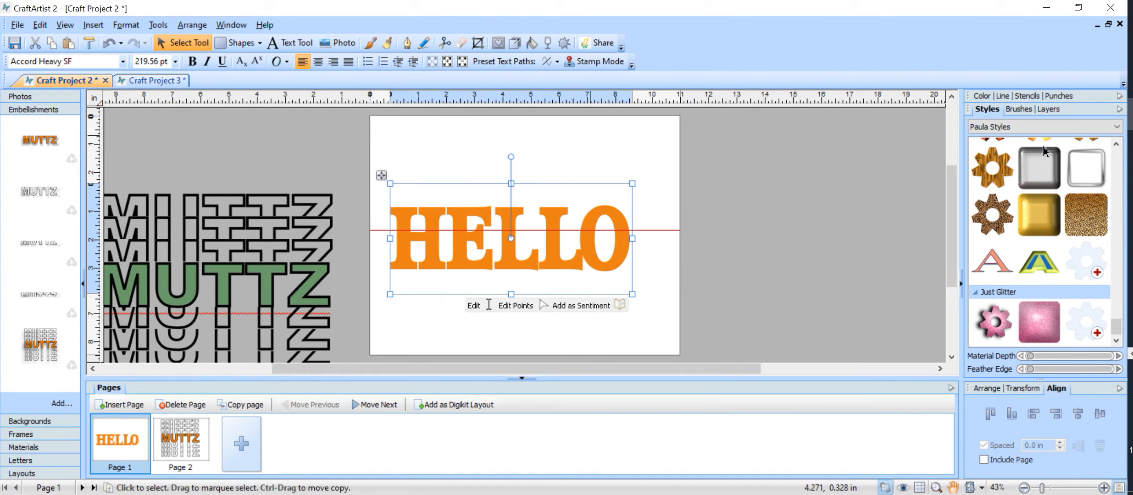
Step: Give HELLO a solid 6.0 pt black outline and stretch the word wider, close to the right edge of page 1
left_click(1007, 98)
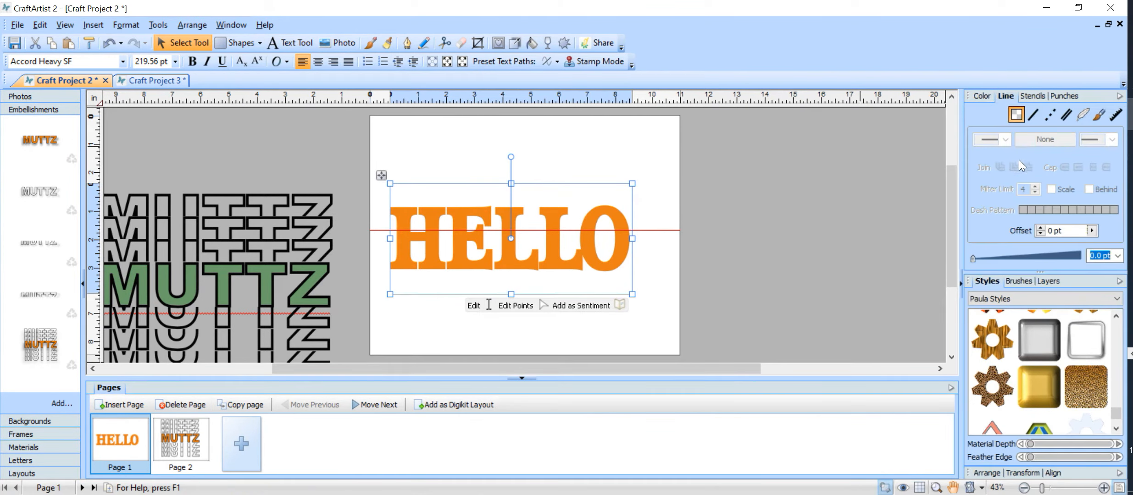
left_click(1033, 114)
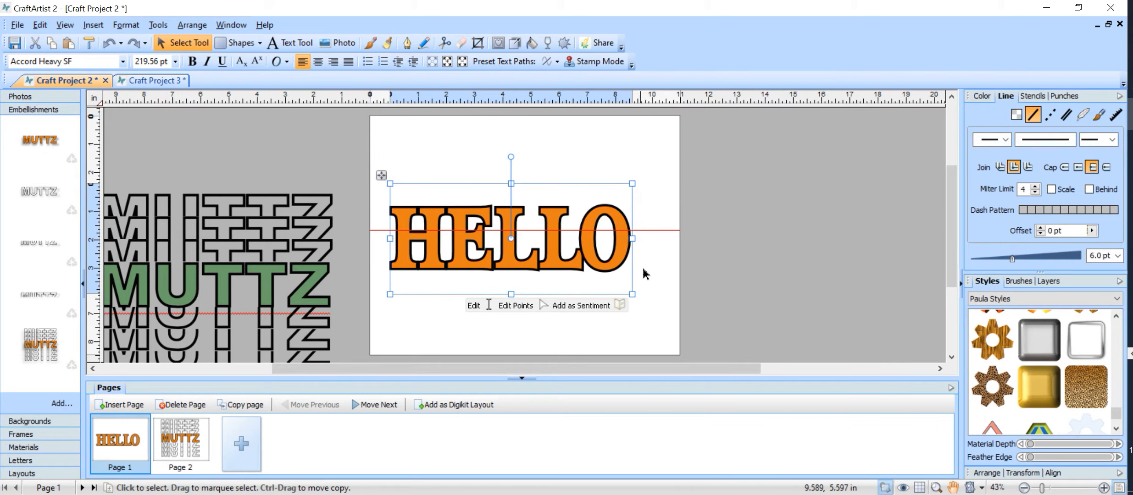
left_click(726, 259)
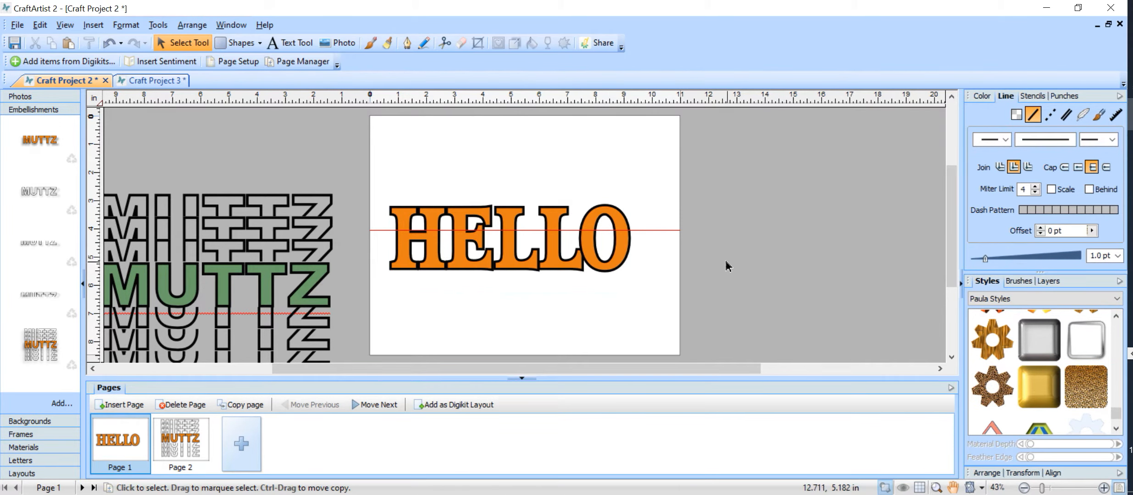
left_click(630, 248)
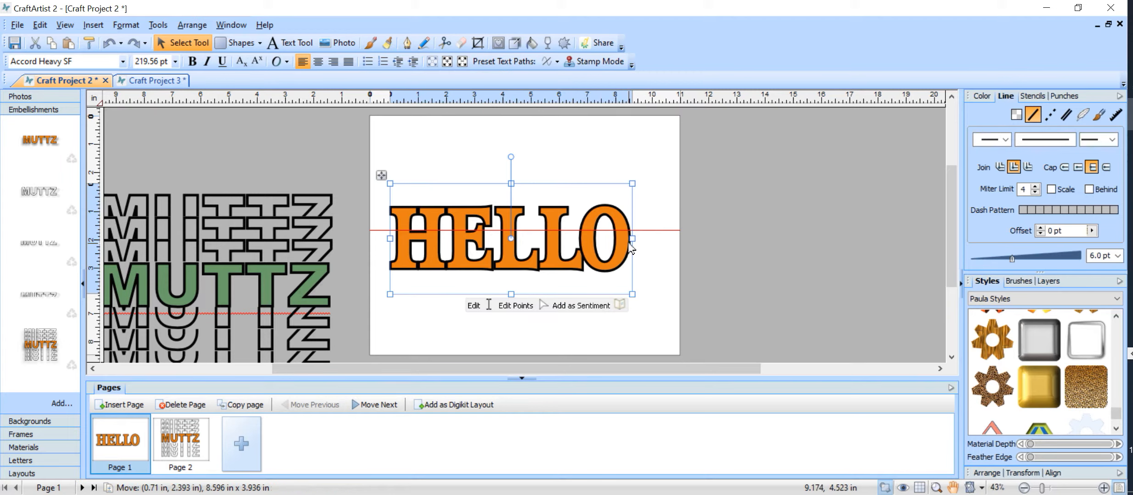
left_click_drag(632, 239, 665, 244)
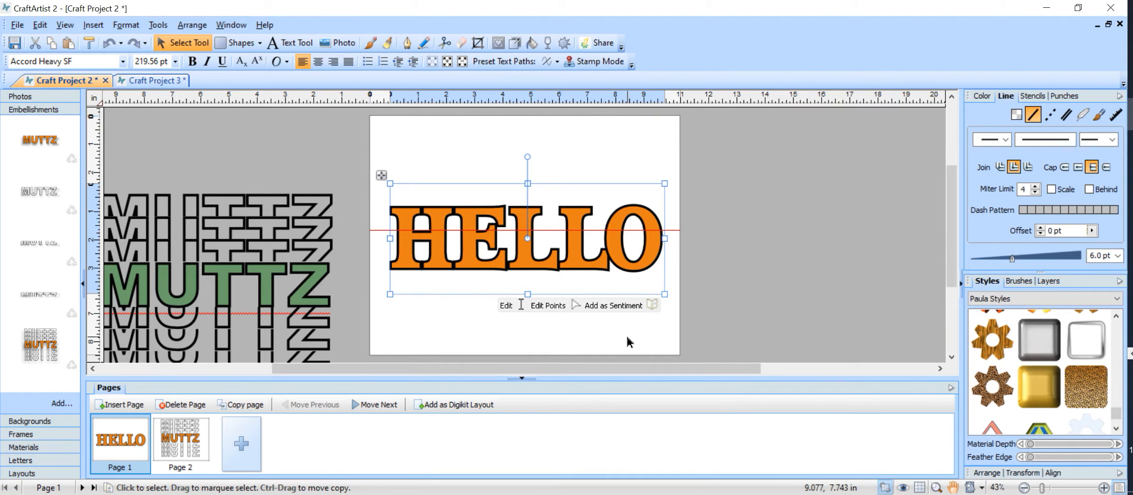
Step: Detach the outline of the Accord Heavy SF HELLO as a new item and move it above the orange word
right_click(571, 266)
left_click(615, 415)
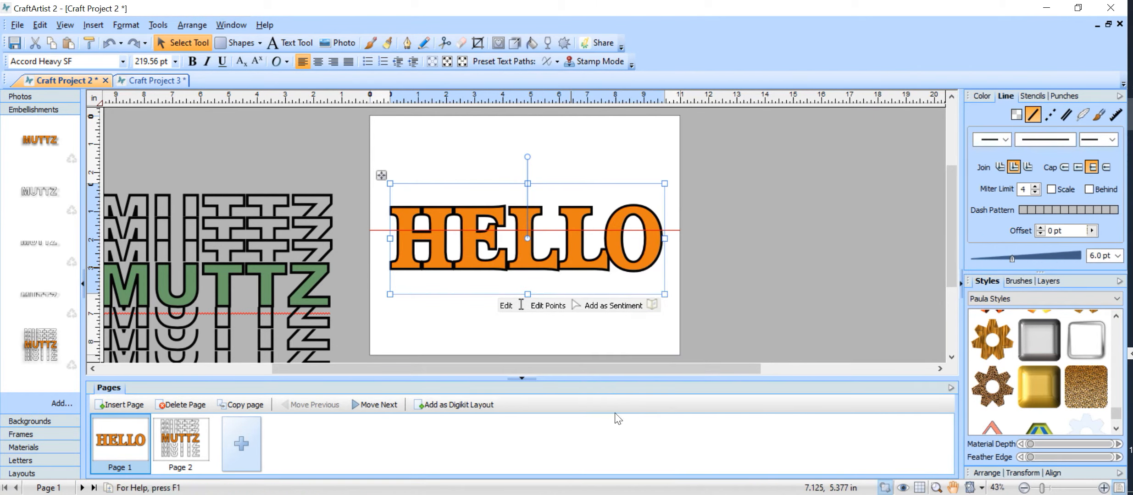
left_click(795, 292)
left_click(623, 237)
left_click_drag(623, 238, 620, 165)
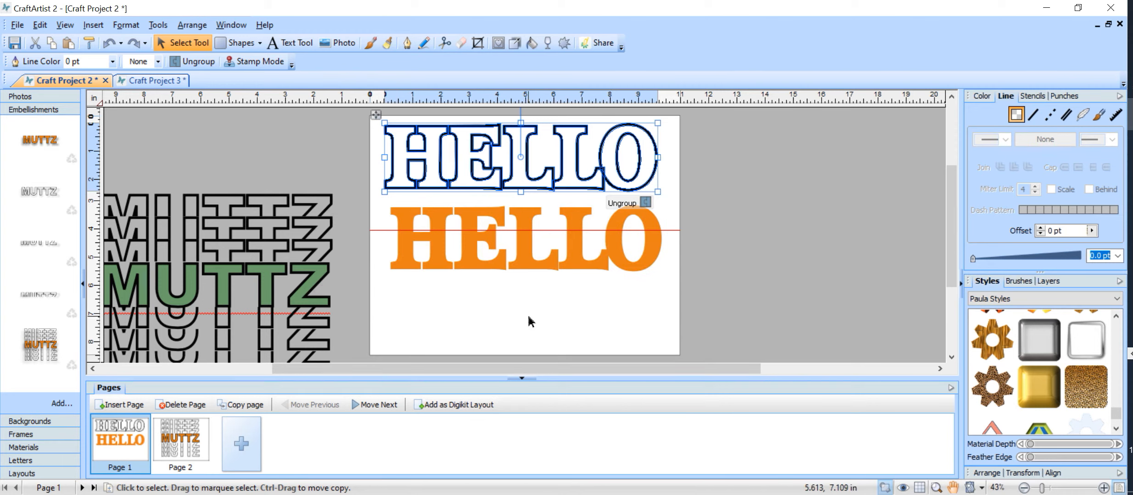
Step: Select every item on page 1, including the MUTTZ stack beside it, and cut them all
left_click(40, 25)
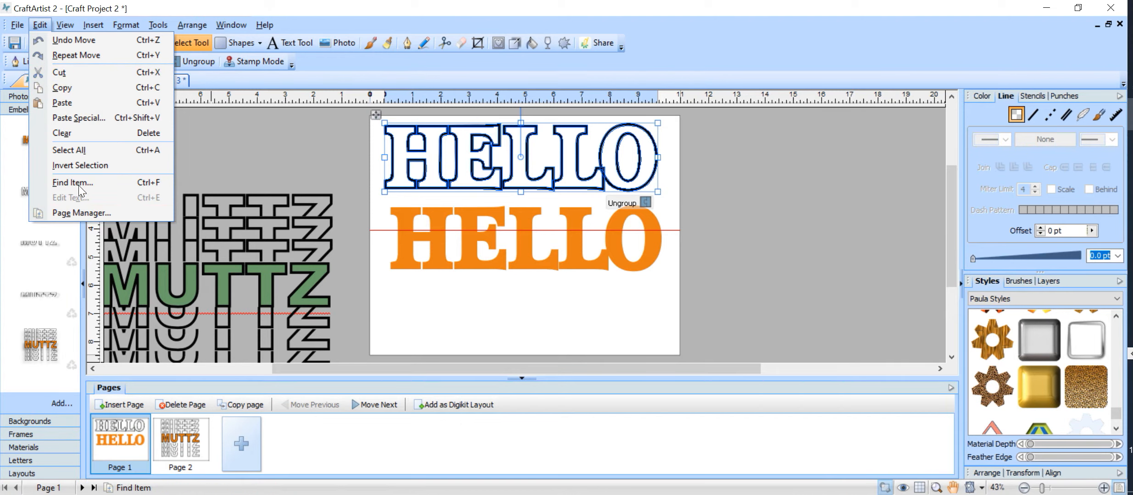
left_click(86, 150)
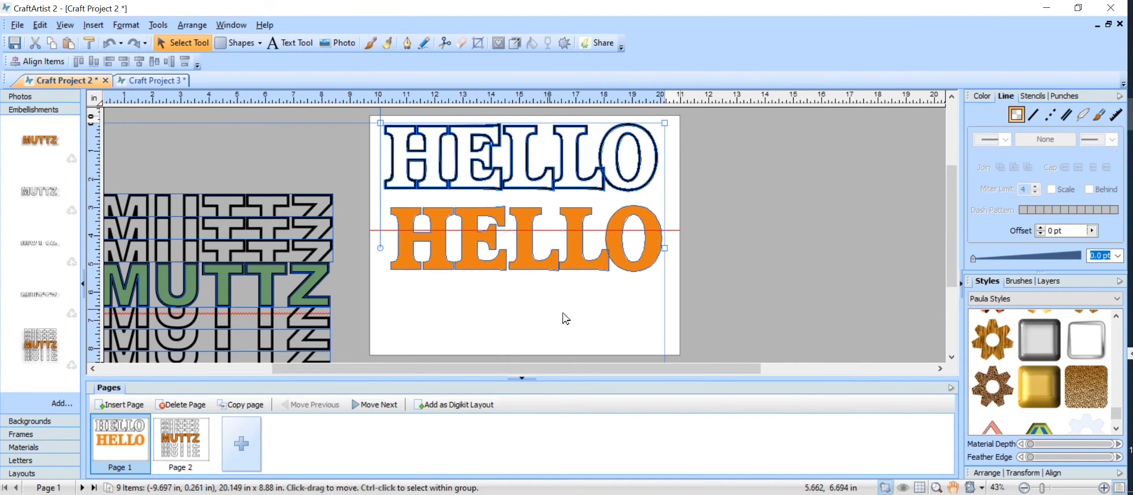
left_click(34, 43)
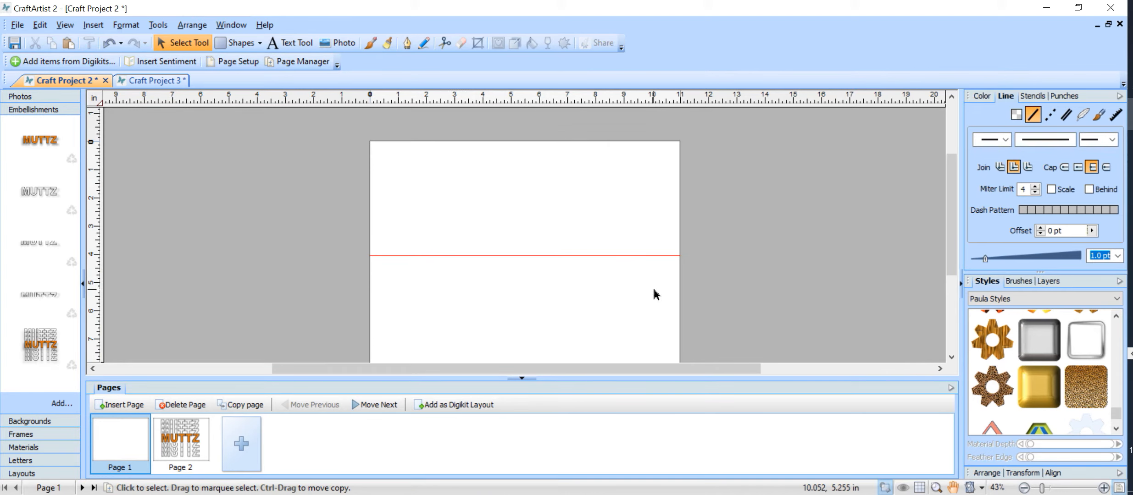
Step: Place the stored lower-half MUTTZ outline below the red guide on page 1 and the upper-half MUTTZ outline above it
scroll(655, 292, "down", 1)
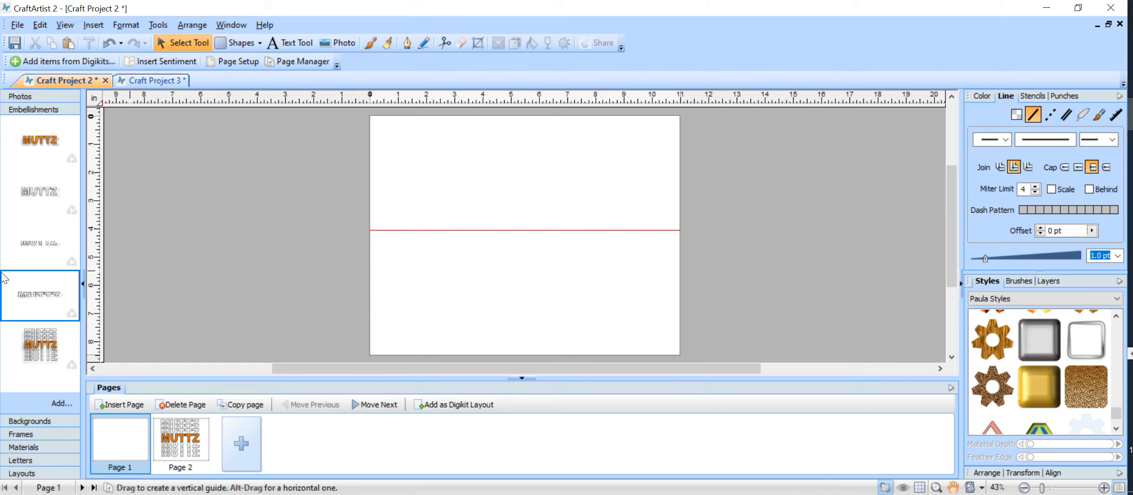
left_click_drag(21, 242, 426, 259)
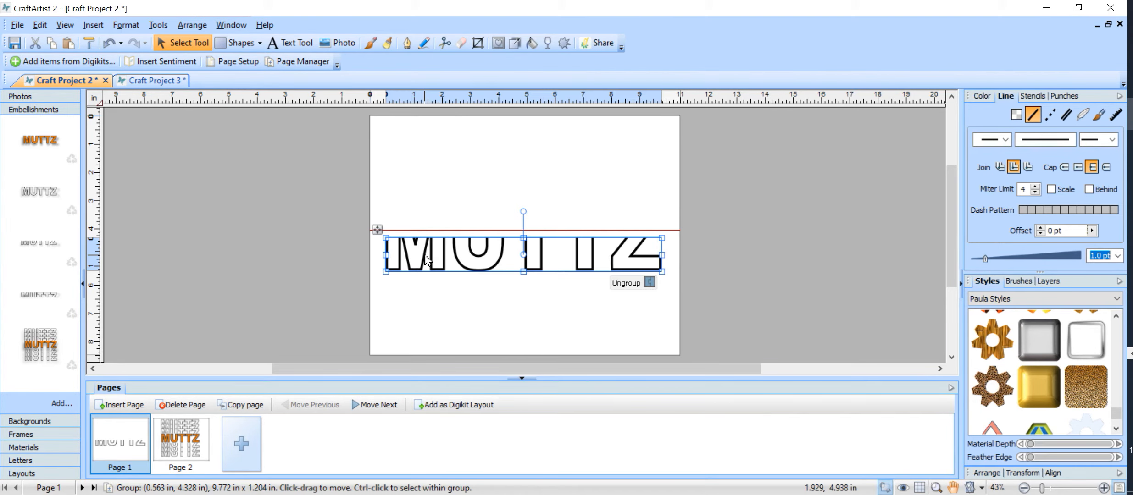
left_click_drag(559, 266, 560, 267)
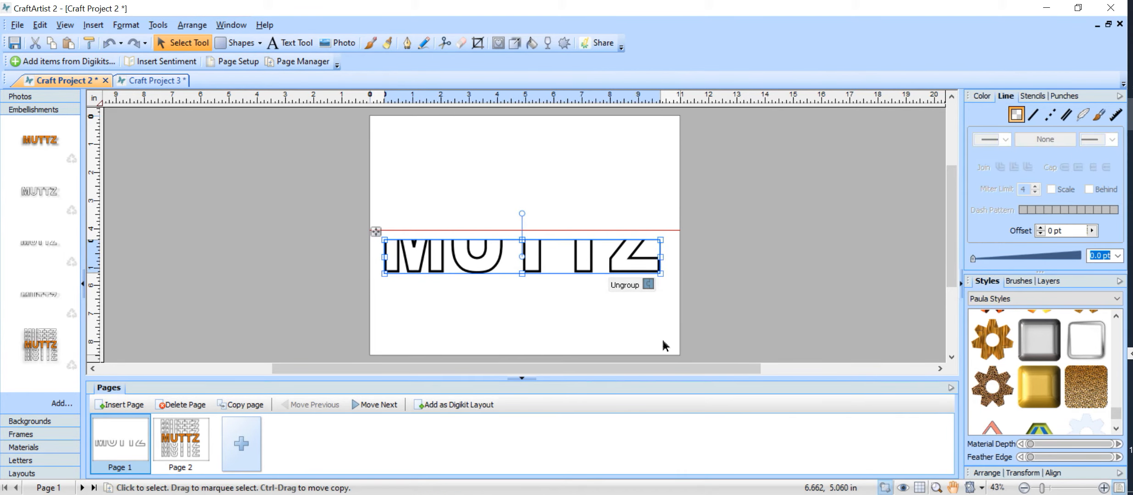
left_click(651, 298)
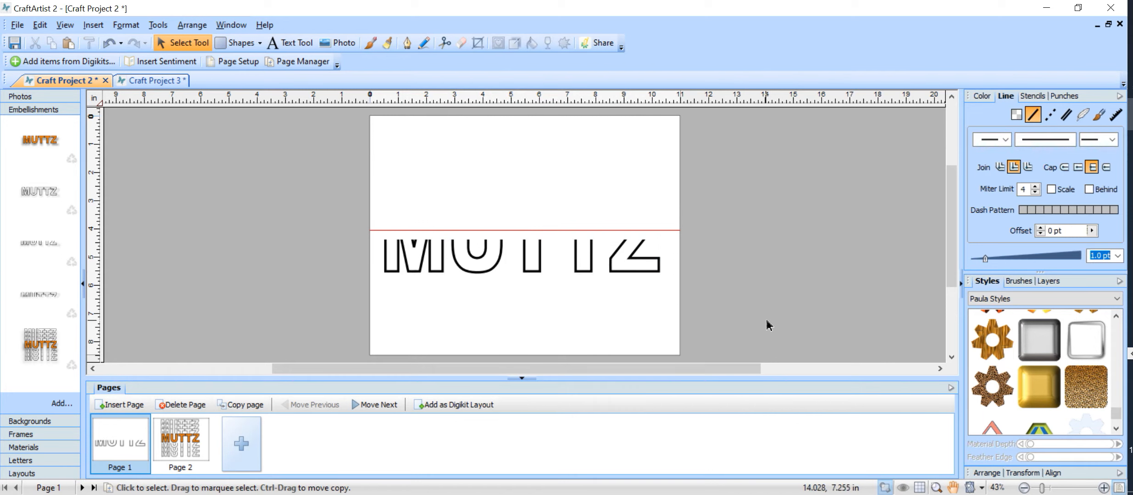
left_click_drag(39, 298, 509, 195)
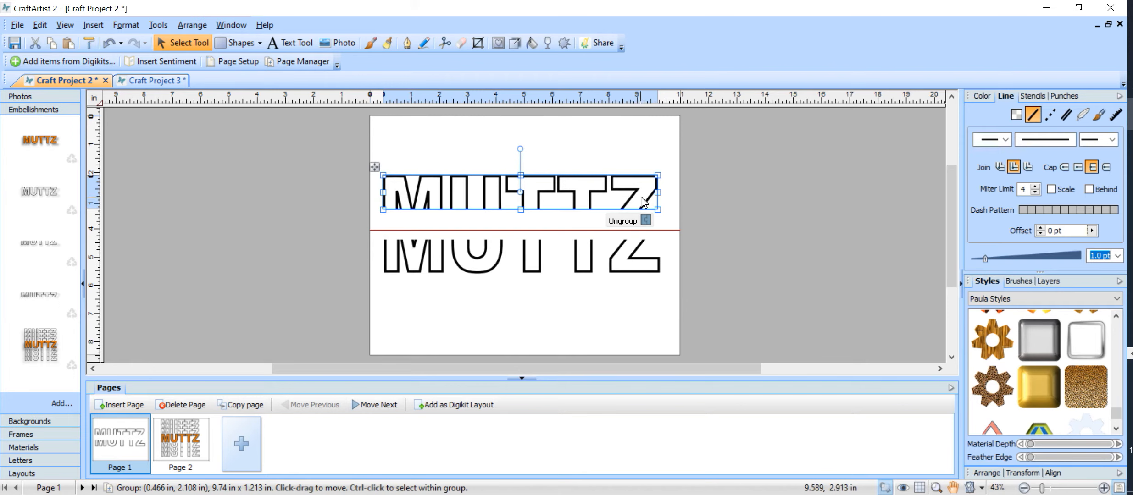
left_click(649, 232)
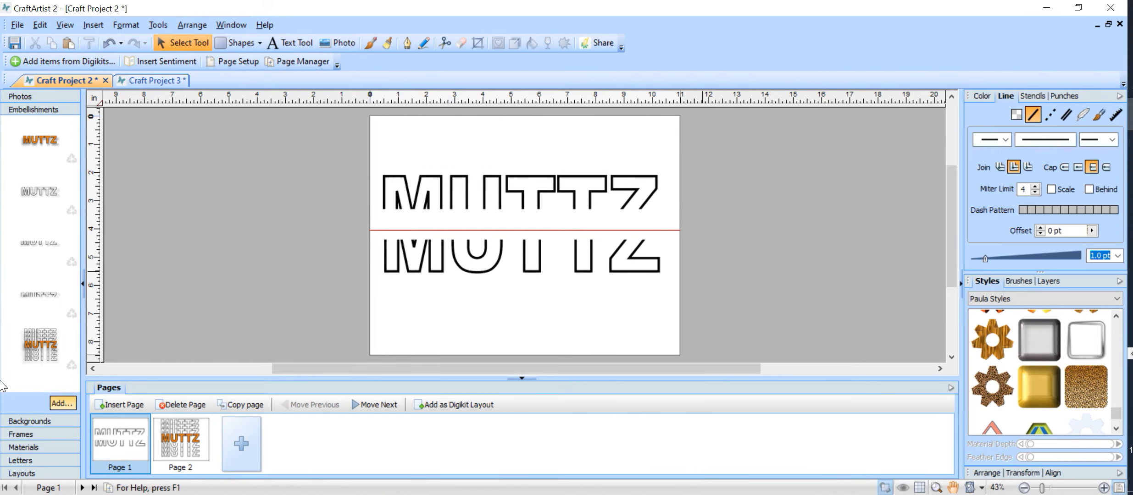
Step: Browse the letter sets among the owned items in the Digikit Browser
left_click(34, 460)
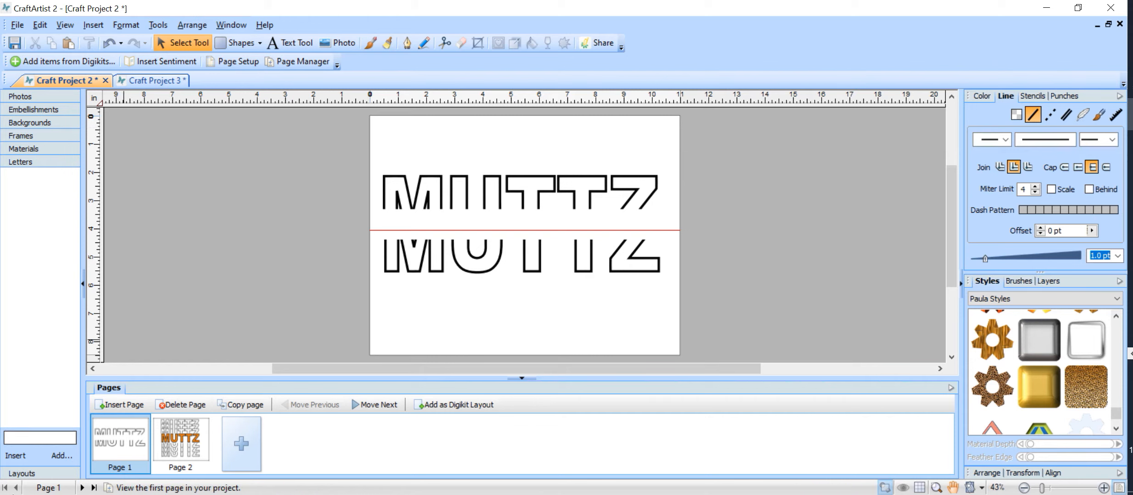
left_click(64, 455)
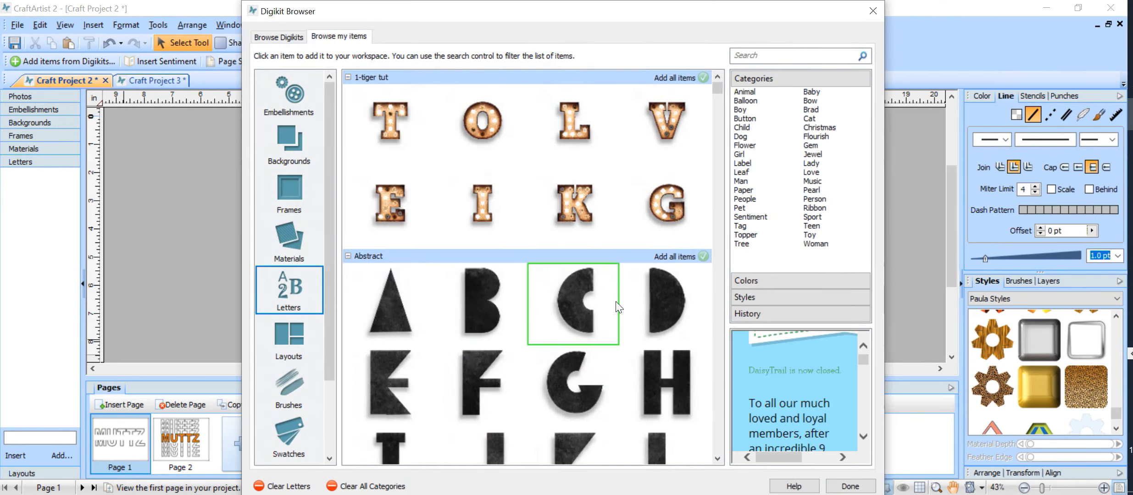
scroll(612, 298, "down", 5)
scroll(613, 298, "down", 10)
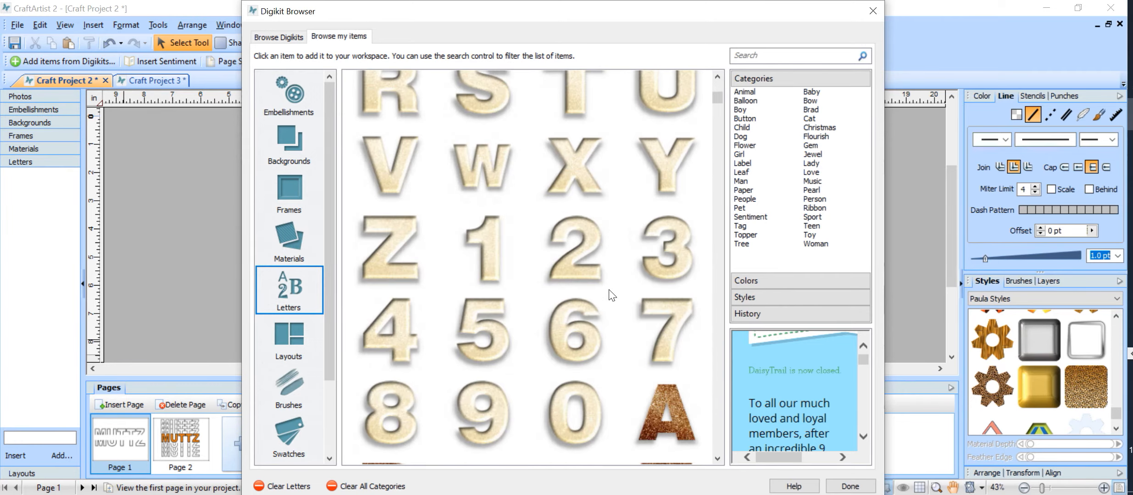
scroll(613, 296, "down", 10)
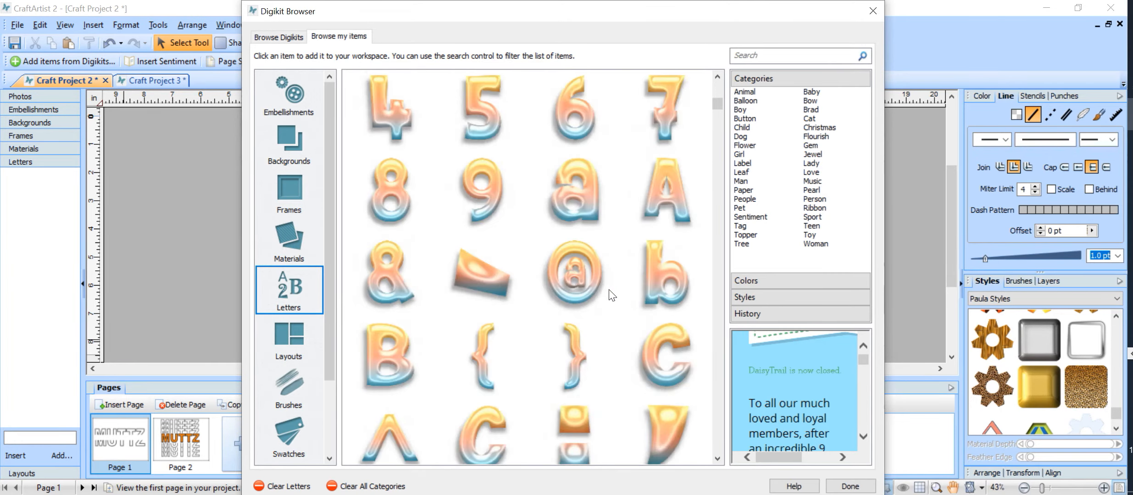
scroll(613, 296, "down", 10)
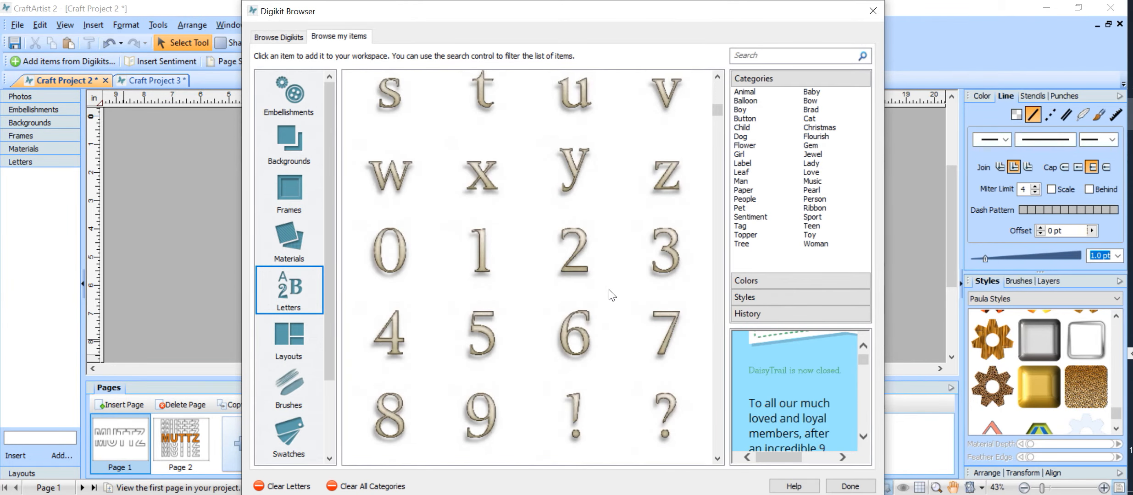
scroll(612, 295, "down", 6)
scroll(615, 292, "down", 8)
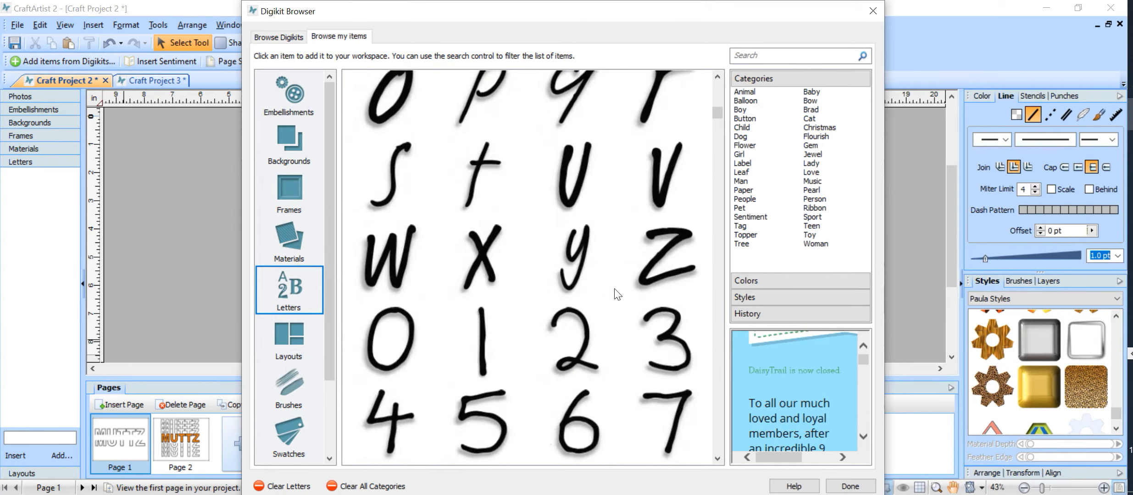
scroll(617, 293, "down", 15)
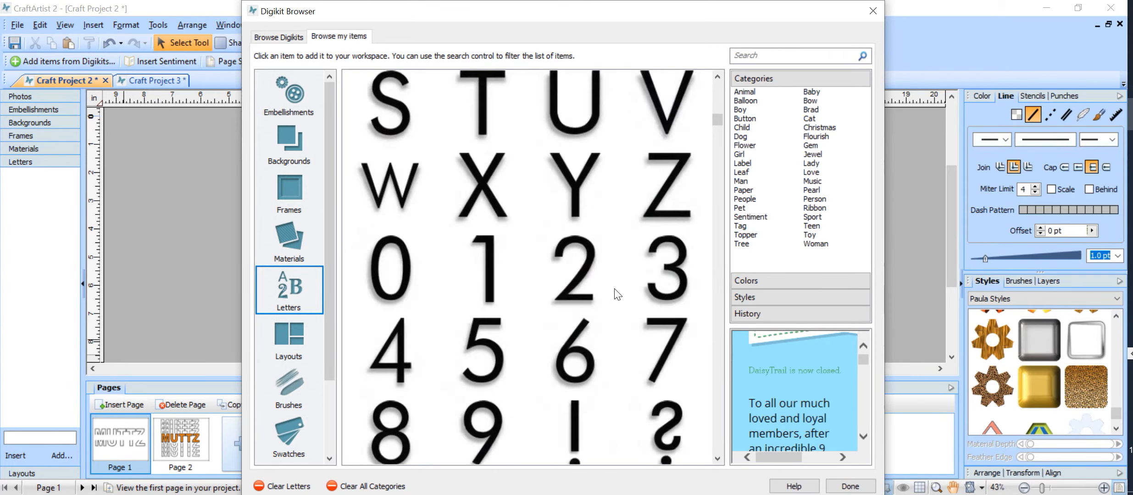
mouse_move(573, 290)
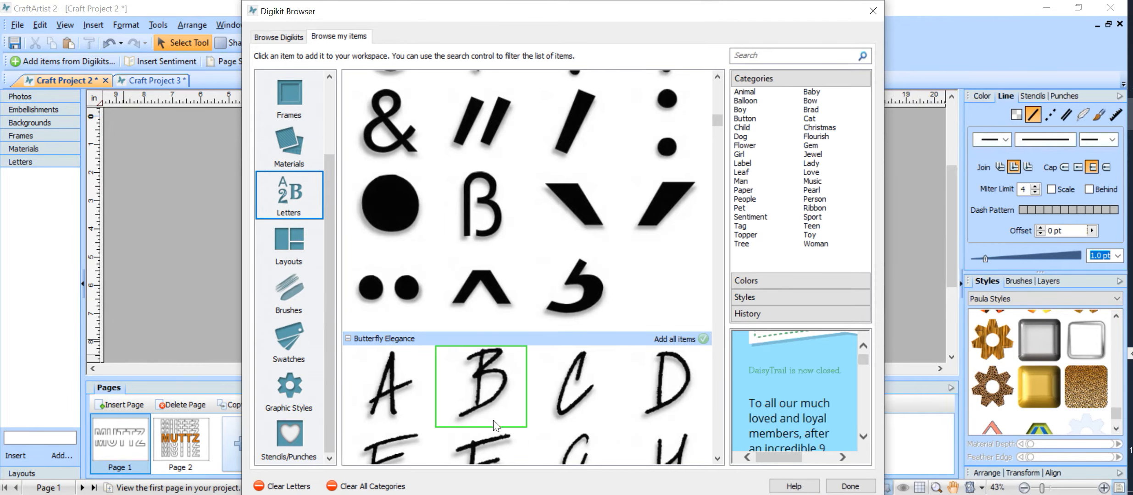
scroll(494, 421, "down", 10)
scroll(565, 425, "down", 15)
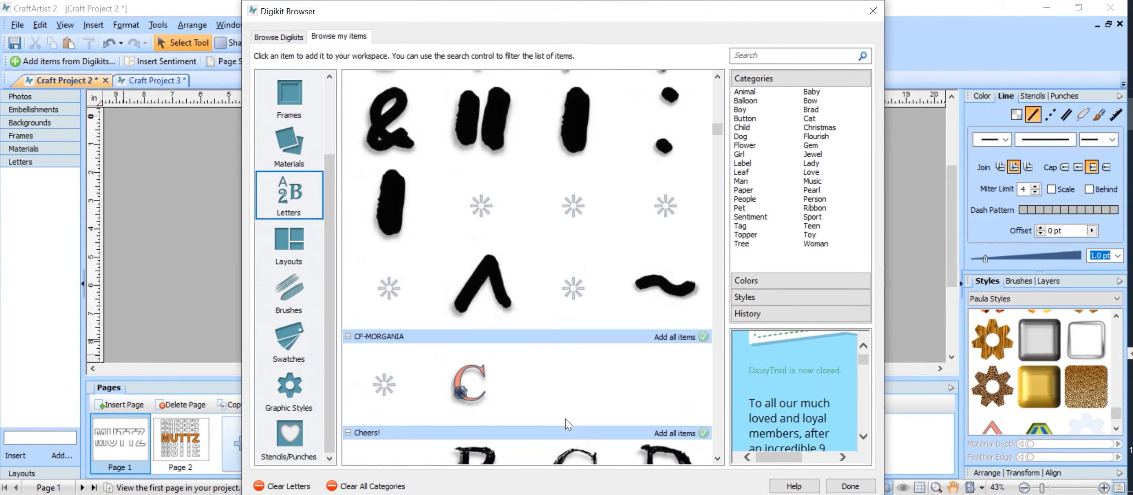
scroll(567, 415, "down", 8)
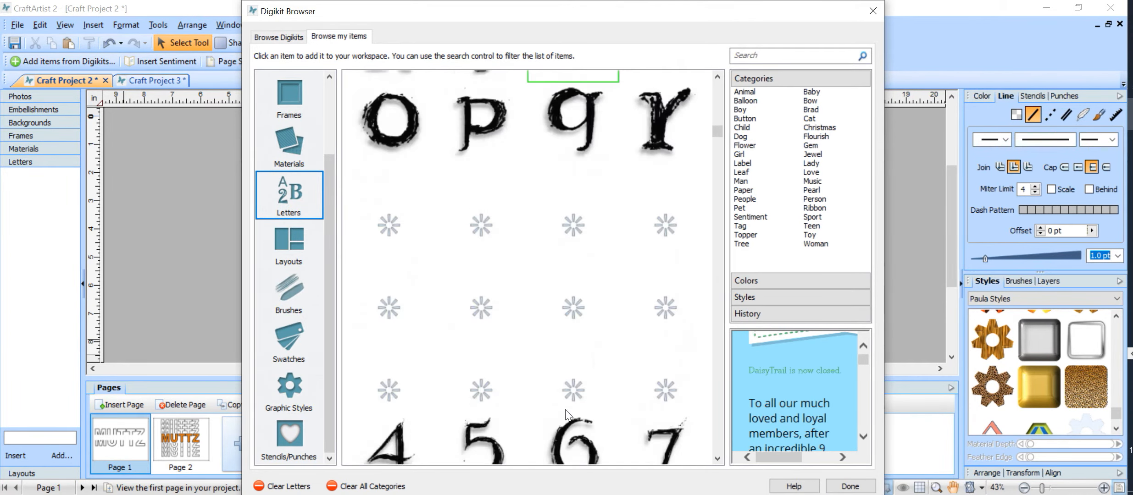
scroll(564, 410, "down", 15)
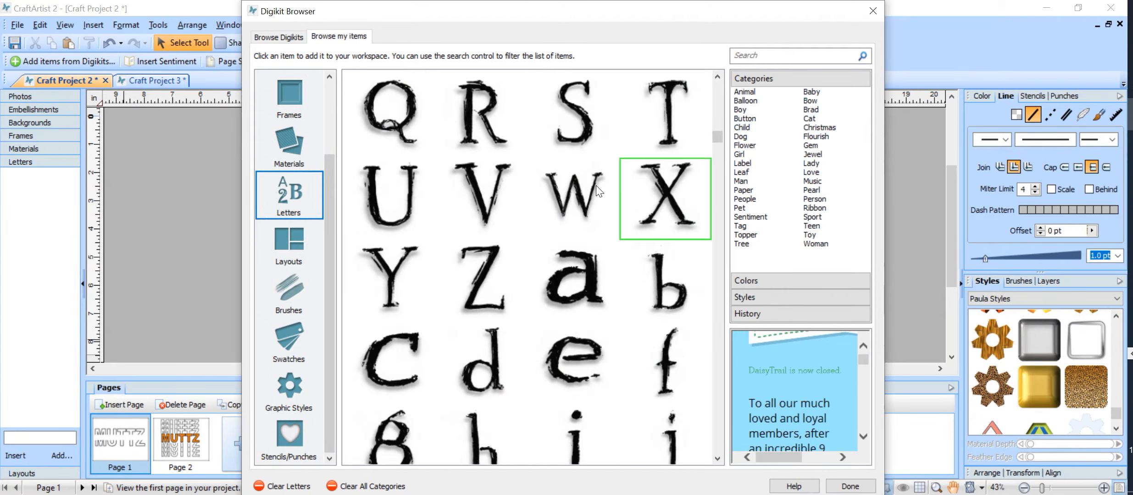
Step: Add the distressed black T, X and b to the Letters collection and close the Digikit Browser
left_click(674, 118)
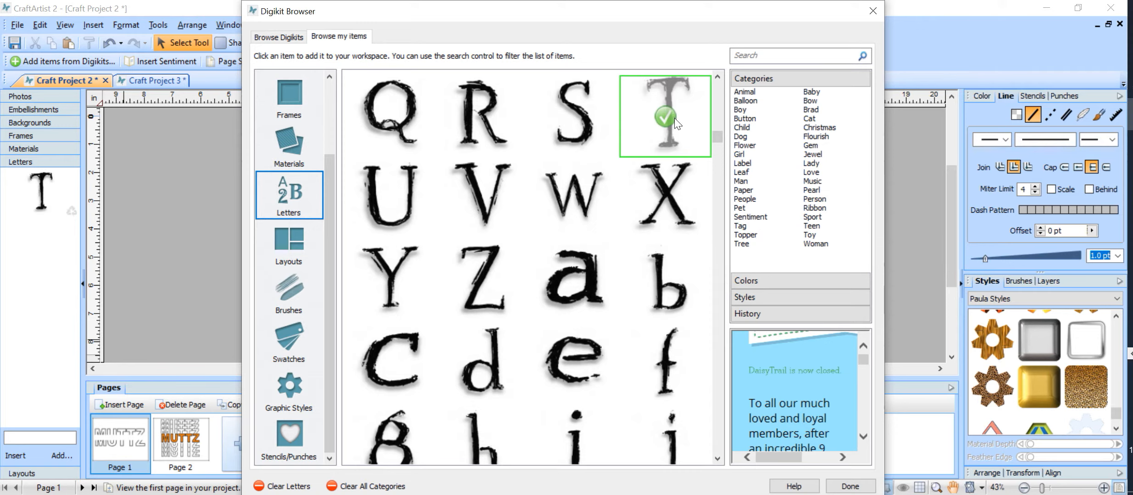
left_click(670, 202)
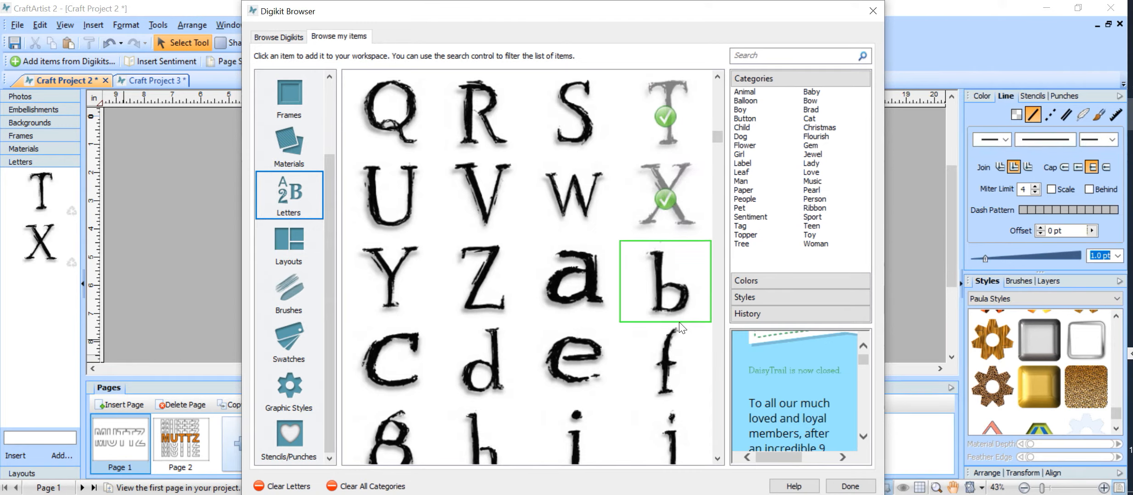
left_click(672, 294)
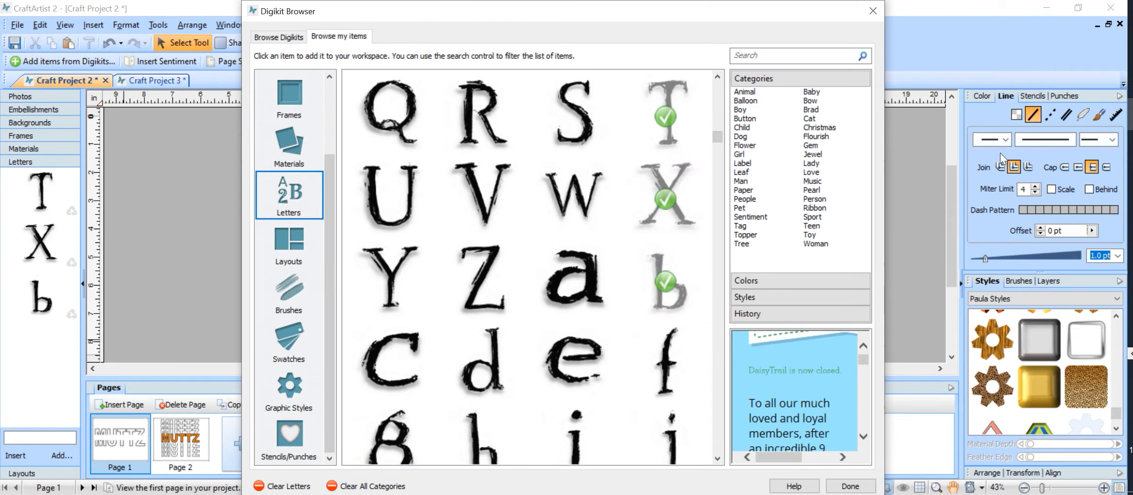
left_click(873, 11)
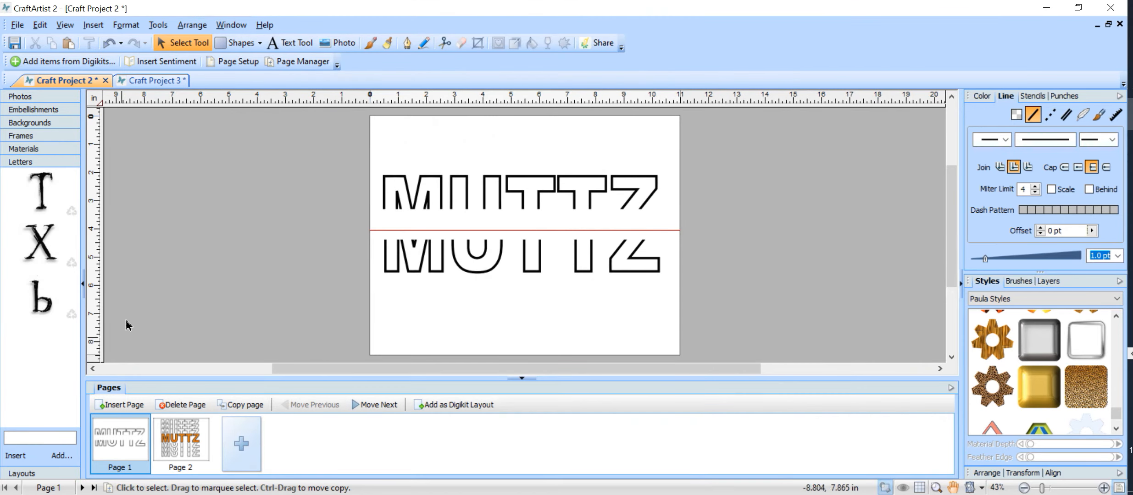
Step: Remove the distressed b, X and T from the Letters collection
left_click(71, 314)
left_click(71, 262)
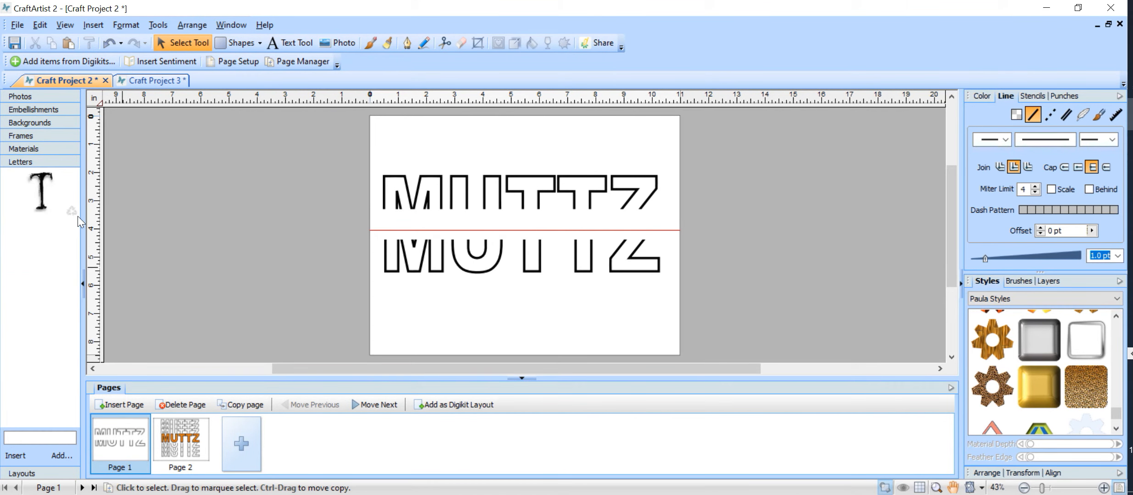
left_click(71, 212)
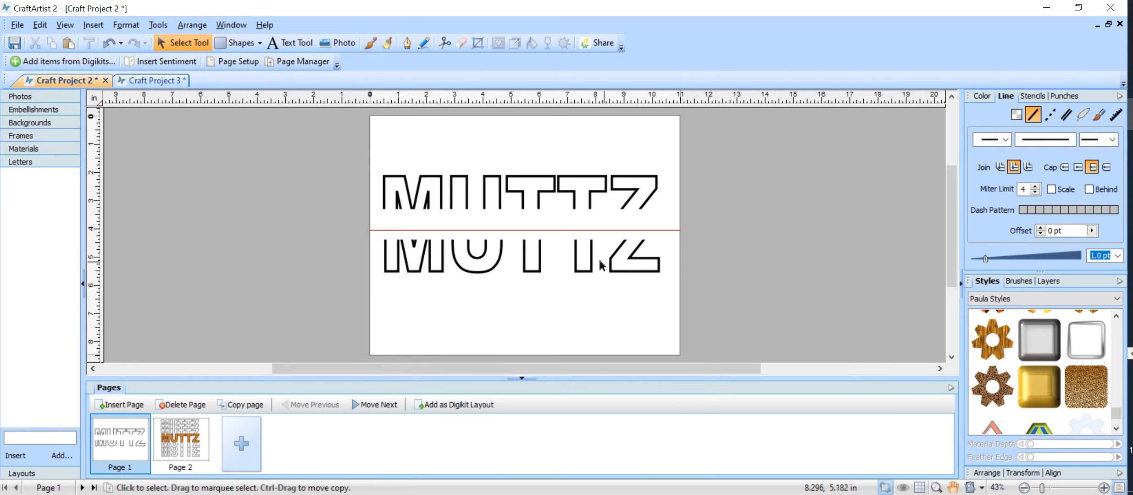
Step: Ungroup the upper-half MUTTZ outline above the red guide into separate letters
left_click_drag(322, 136, 456, 219)
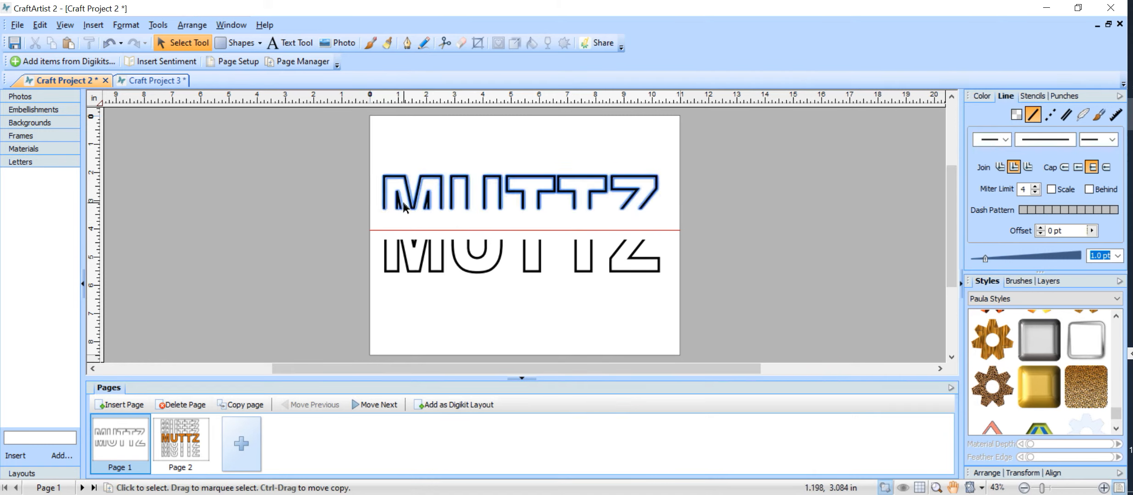
left_click(556, 193)
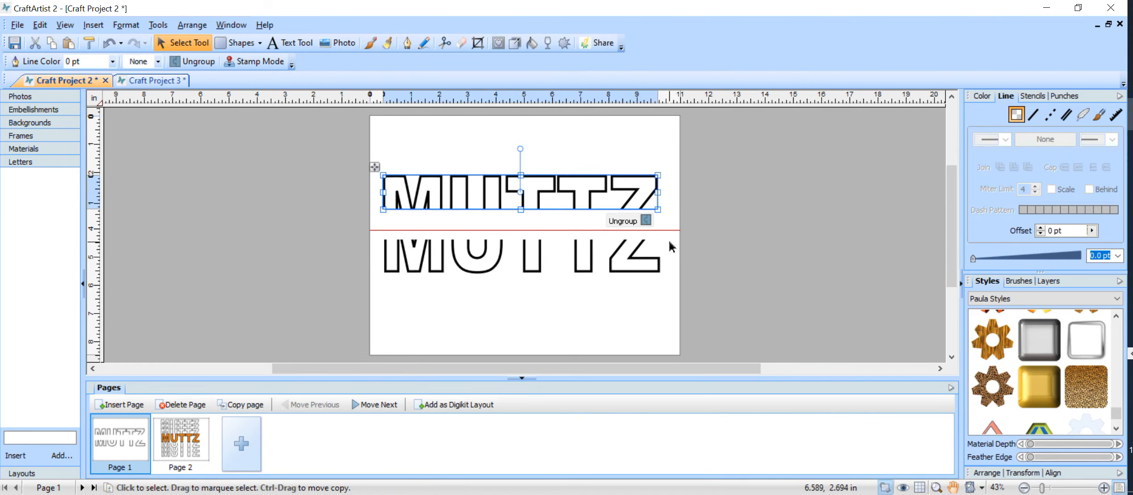
left_click(646, 221)
left_click(756, 243)
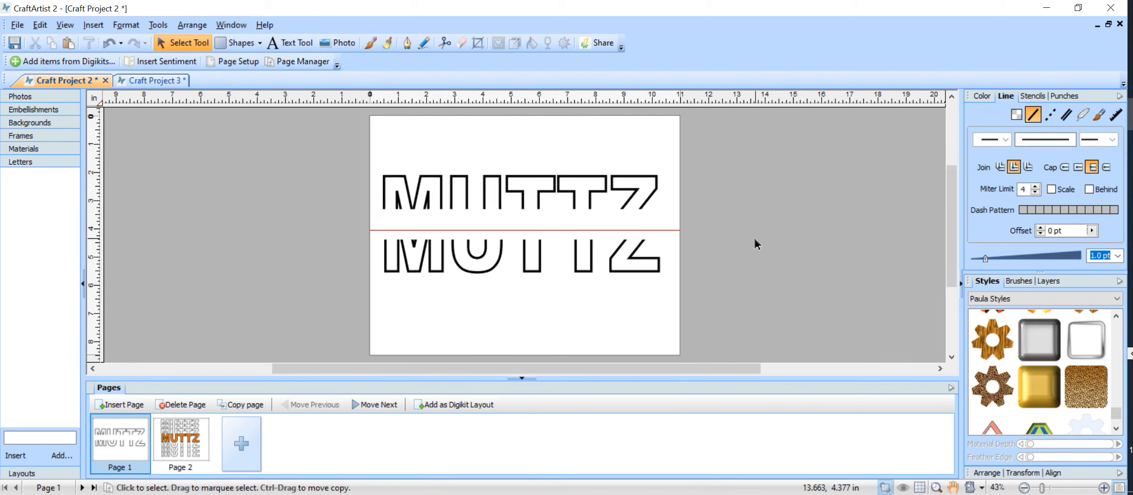
Step: Group the upper-half M, store it in the Letters collection as uppercase M, and move the original off the page beside page 1
left_click_drag(331, 143, 451, 233)
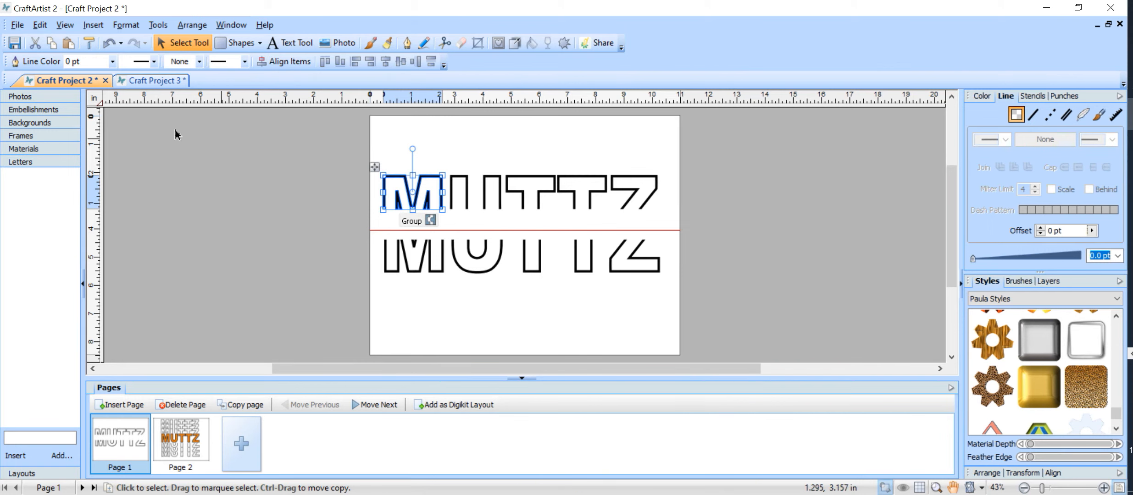
left_click(290, 174)
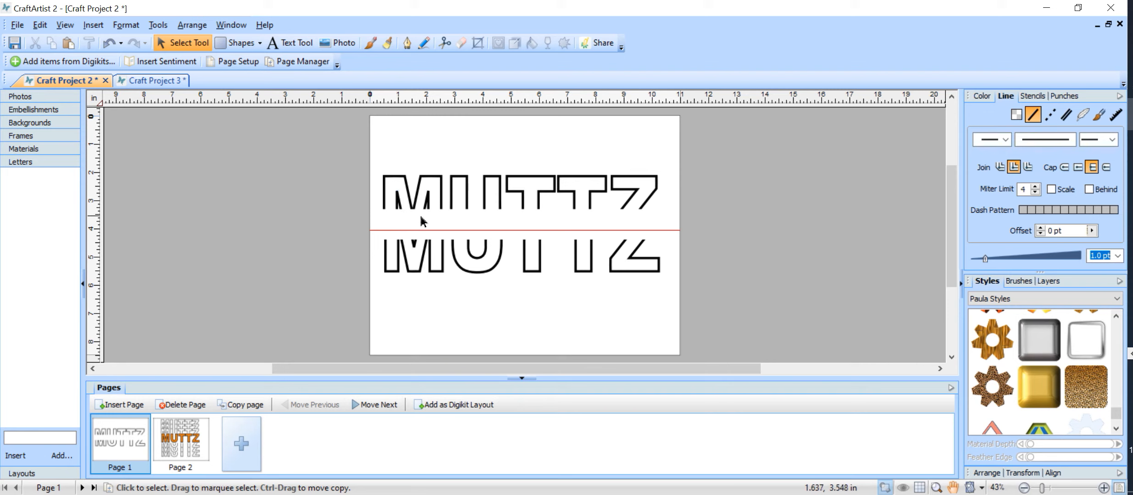
left_click_drag(321, 152, 446, 228)
left_click_drag(421, 199, 54, 233)
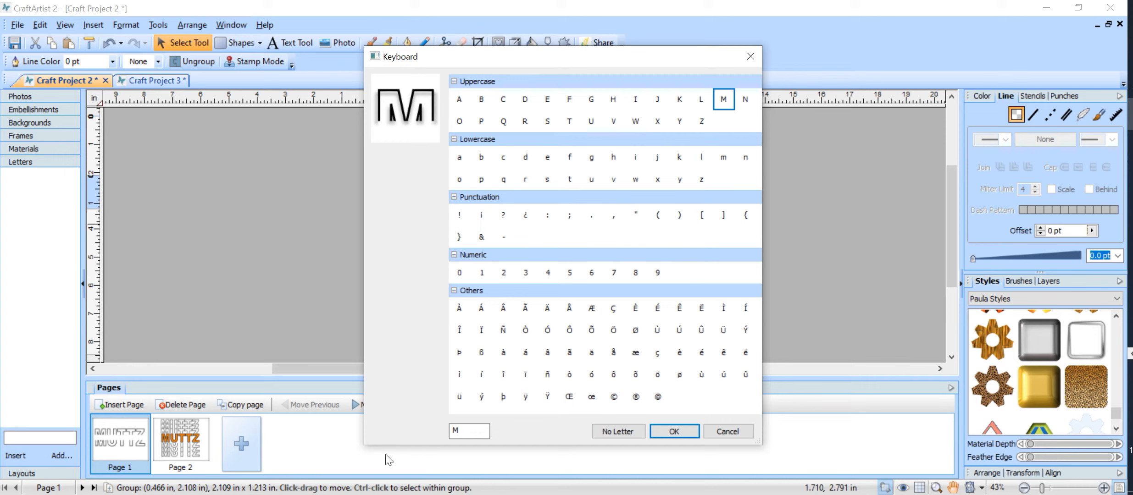
left_click(663, 433)
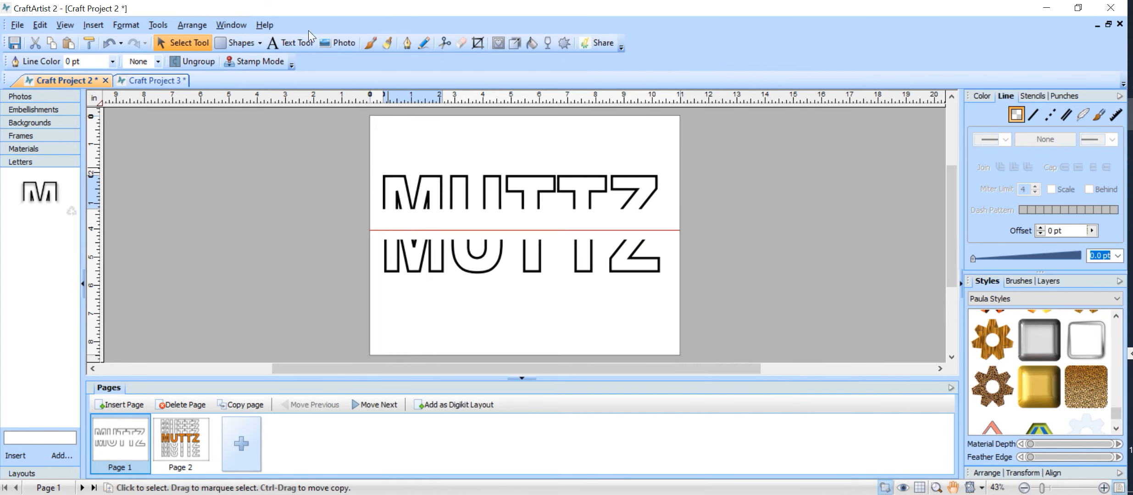
left_click(423, 201)
left_click_drag(422, 196, 254, 188)
Step: Group the upper-half U, store it in the Letters collection as uppercase U, and move the original off the page onto the M
left_click_drag(426, 164, 523, 228)
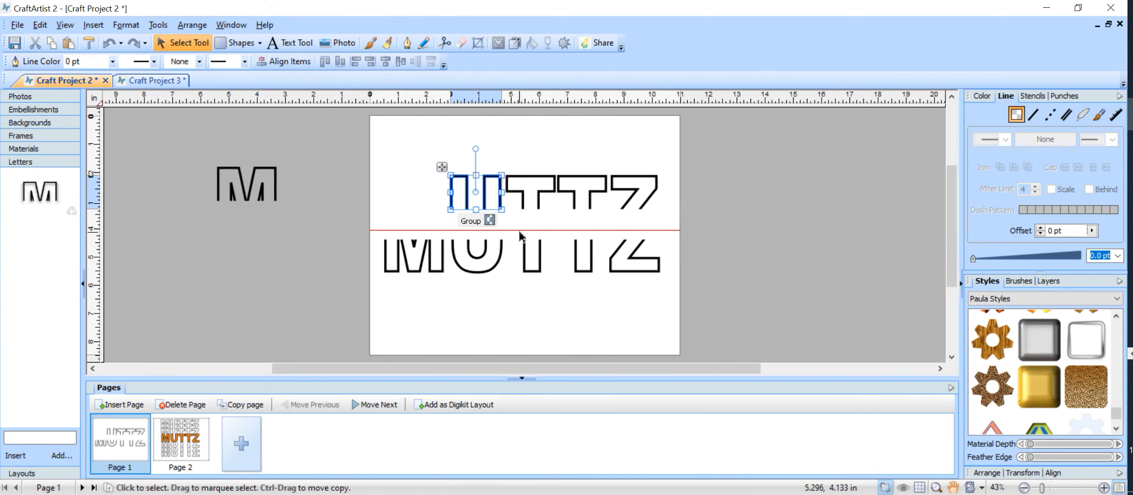
left_click_drag(501, 201, 41, 254)
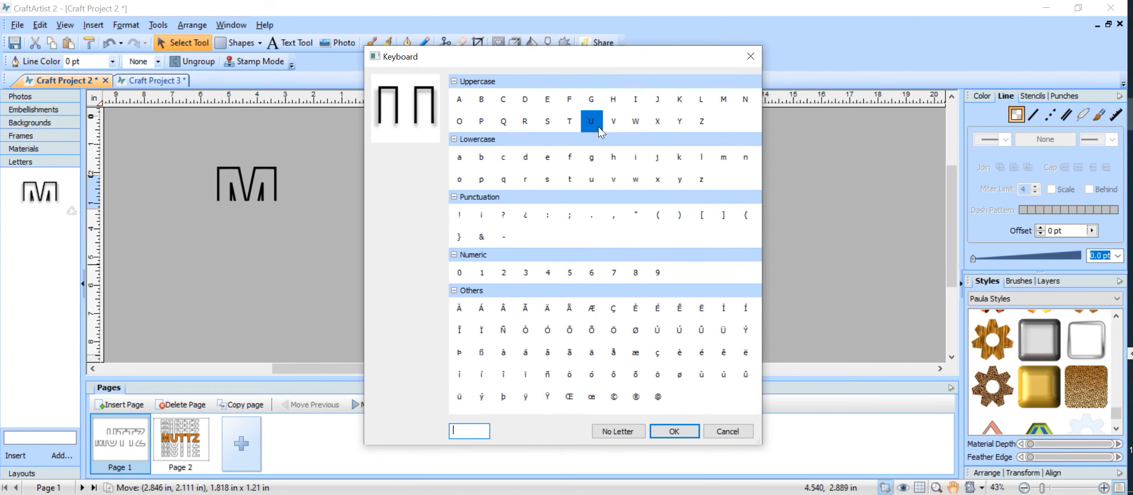
left_click(683, 430)
left_click_drag(487, 186, 267, 167)
Step: Store the first upper-half T in the Letters collection, assigned to uppercase T
left_click_drag(478, 153, 558, 231)
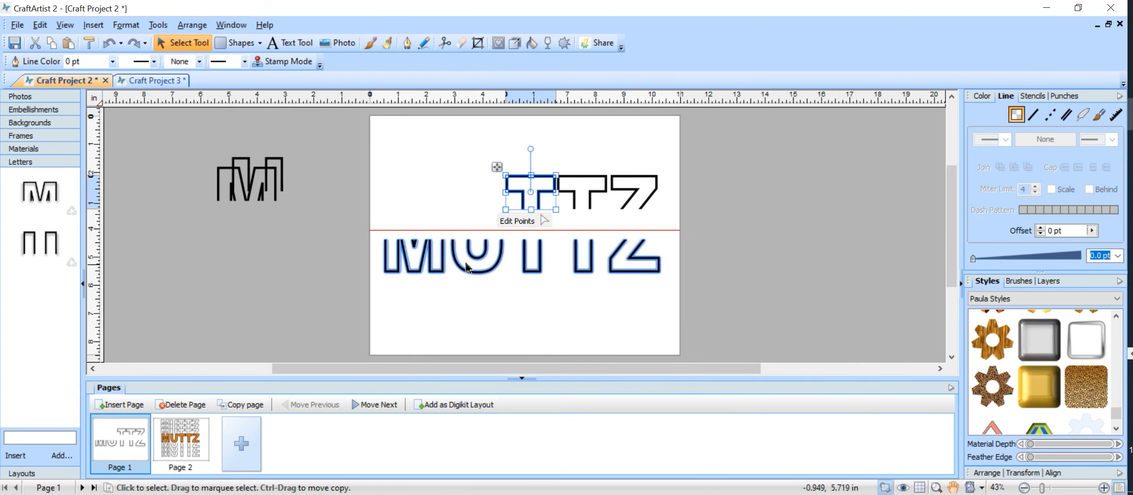
left_click_drag(530, 189, 68, 306)
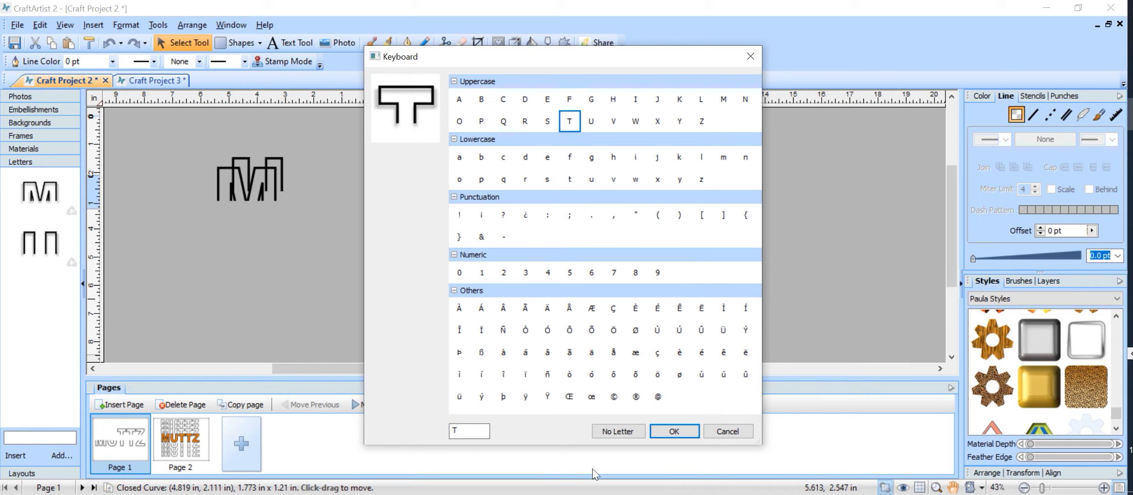
left_click(681, 431)
Step: Store the upper-half Z in the Letters collection, assigned to uppercase Z
left_click_drag(769, 120, 598, 228)
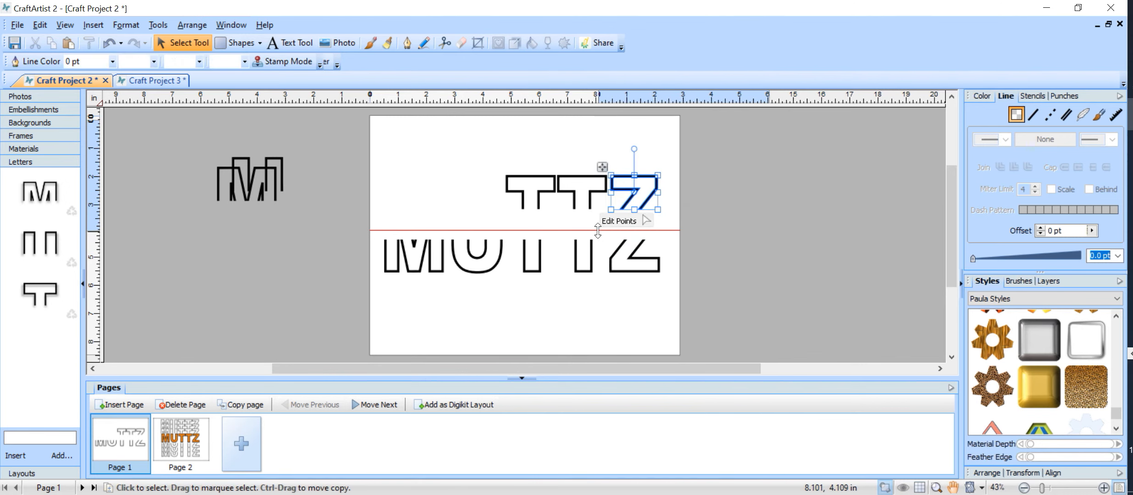
left_click_drag(647, 194, 39, 336)
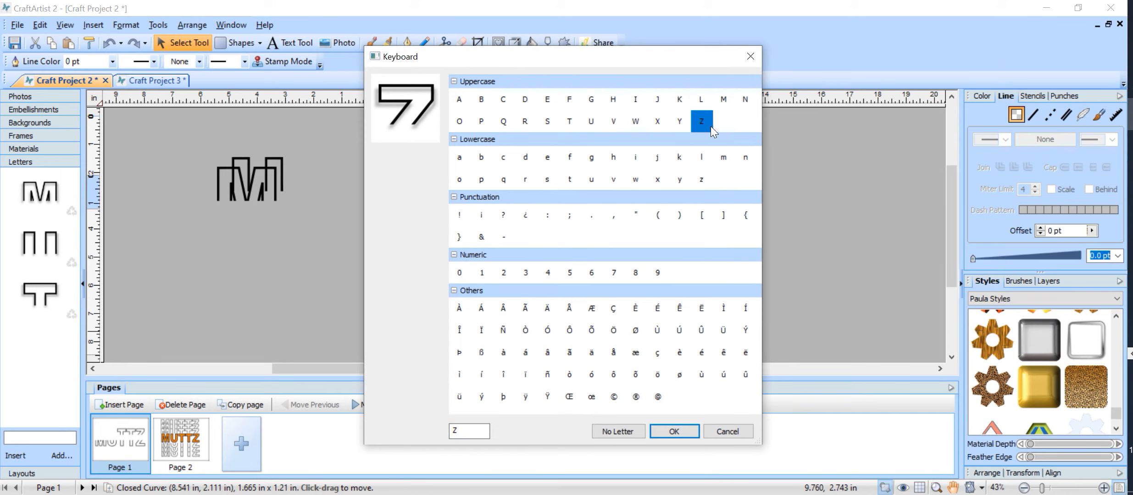
left_click(663, 430)
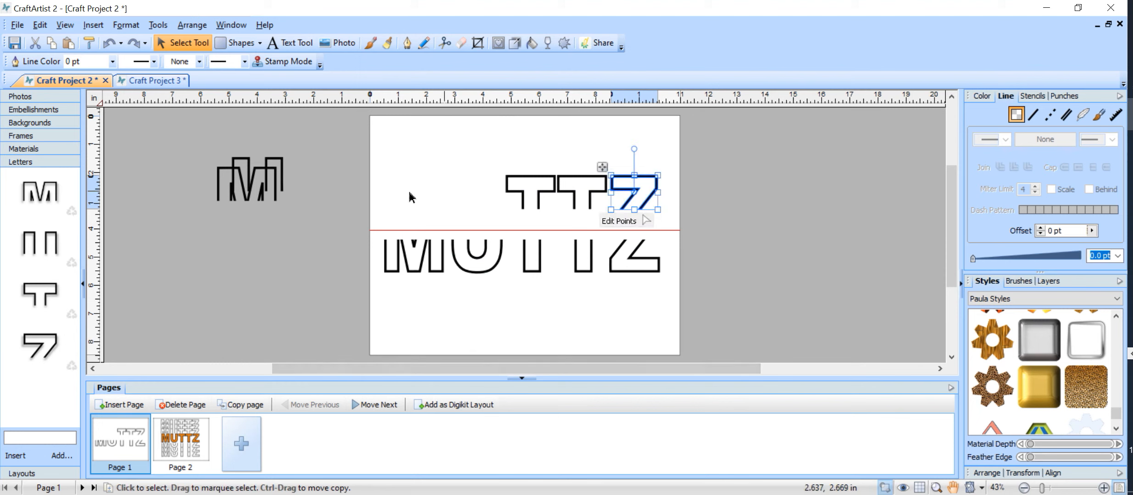
Step: Move the remaining upper-half T, T and Z off the page beside the other stored originals
left_click_drag(854, 143, 310, 248)
left_click_drag(599, 189, 225, 162)
left_click_drag(315, 216, 457, 311)
left_click(595, 301)
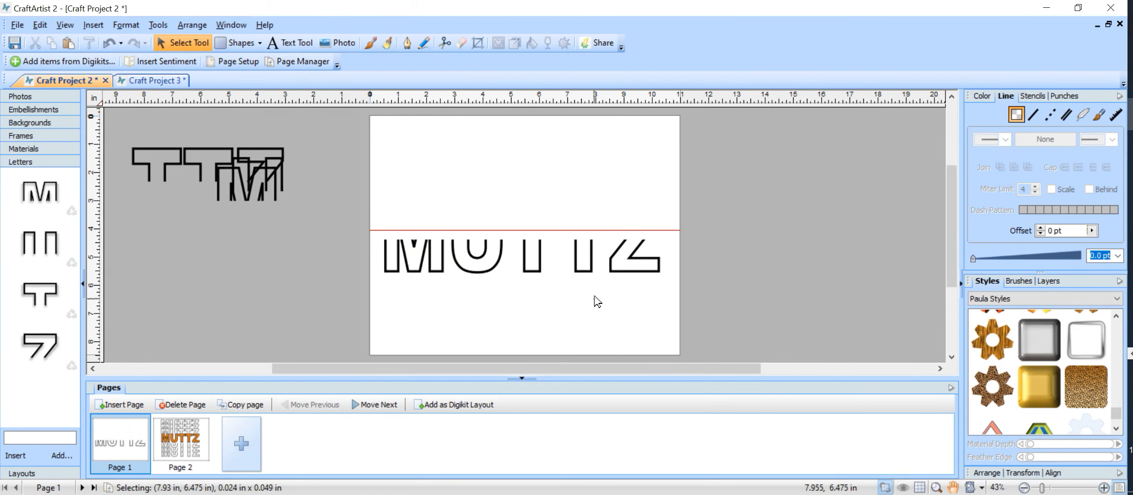
Step: Ungroup the lower-half MUTTZ outline below the red guide into separate letters
left_click(592, 267)
left_click(648, 285)
left_click(821, 337)
Step: Group the lower-half M and store it in the Letters collection as lowercase m
left_click_drag(347, 202, 466, 302)
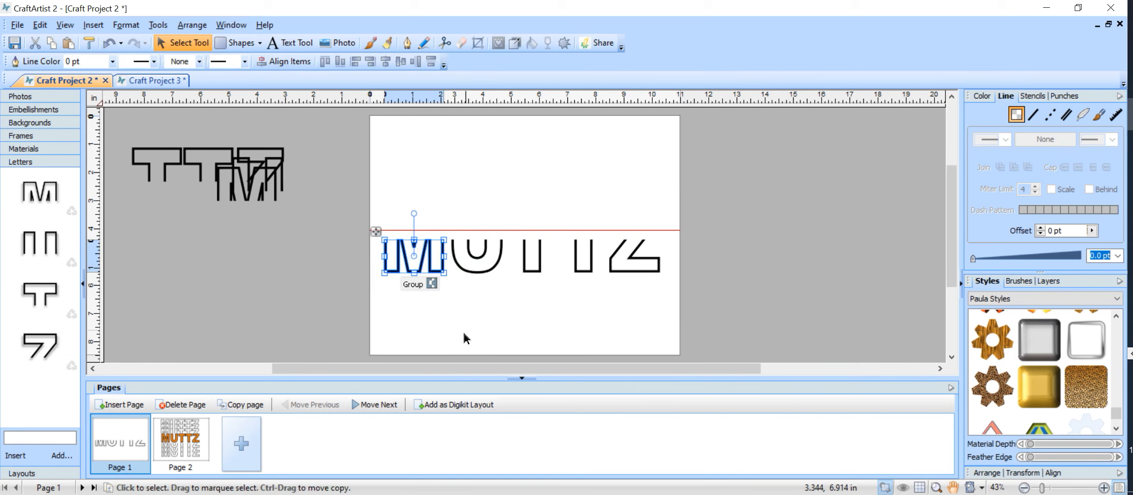
left_click(432, 284)
left_click_drag(413, 259, 50, 381)
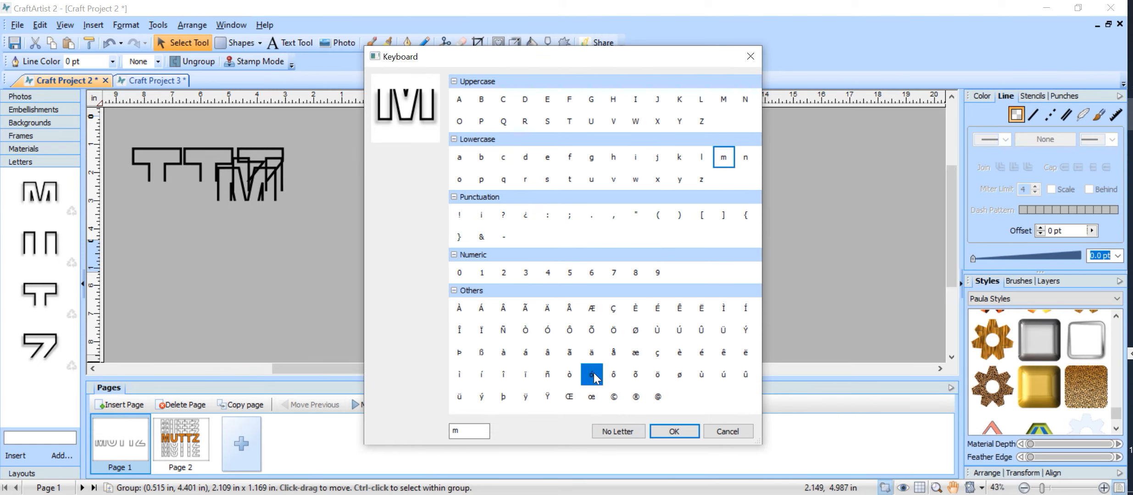
left_click(674, 431)
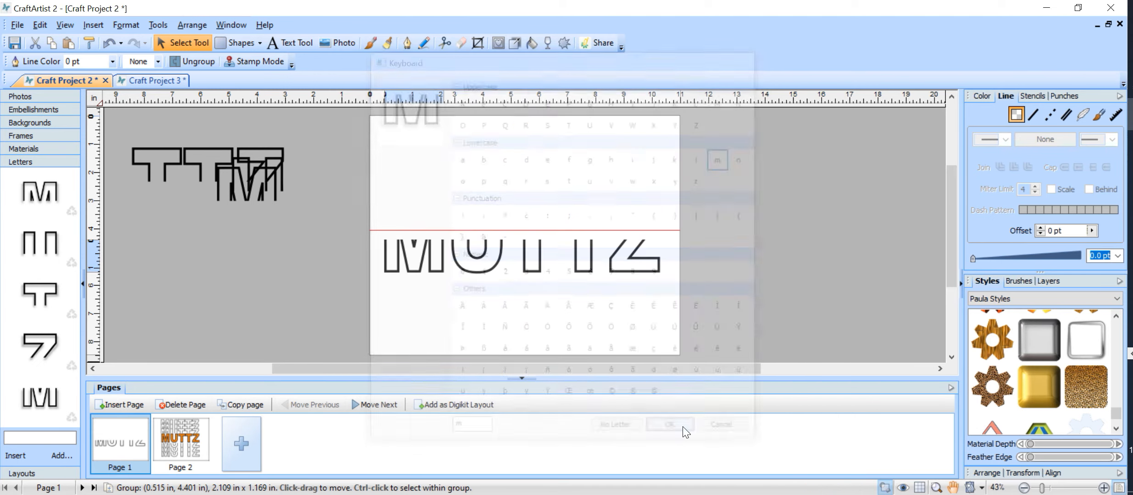
Step: Group the lower-half U and store it in the Letters collection as lowercase u
left_click_drag(526, 188, 448, 338)
left_click(499, 284)
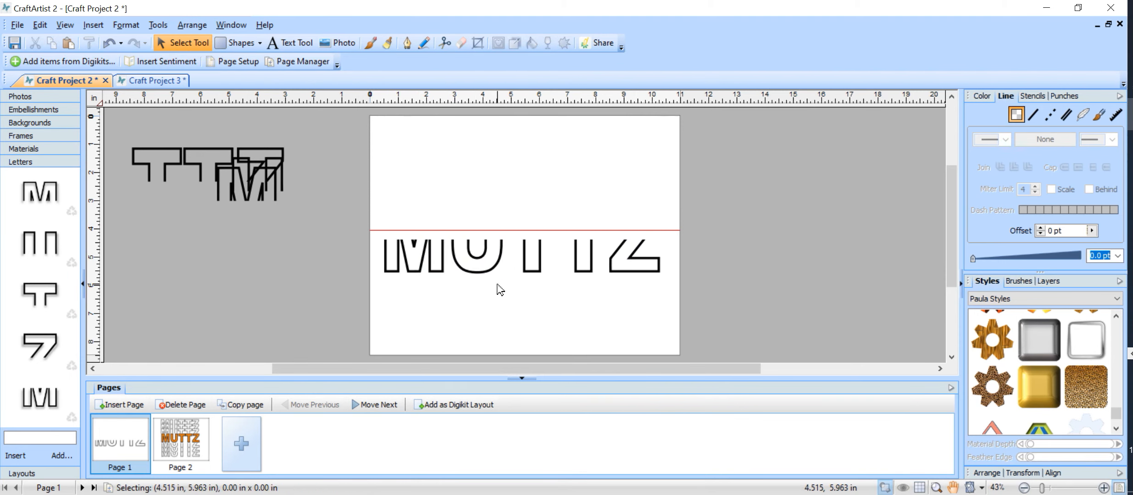
left_click(485, 256)
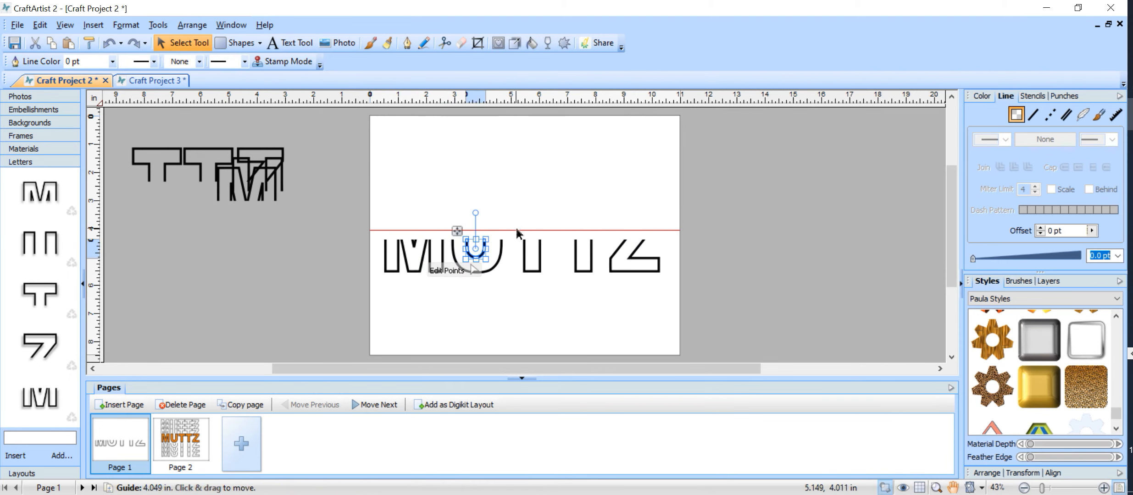
left_click_drag(541, 177, 426, 316)
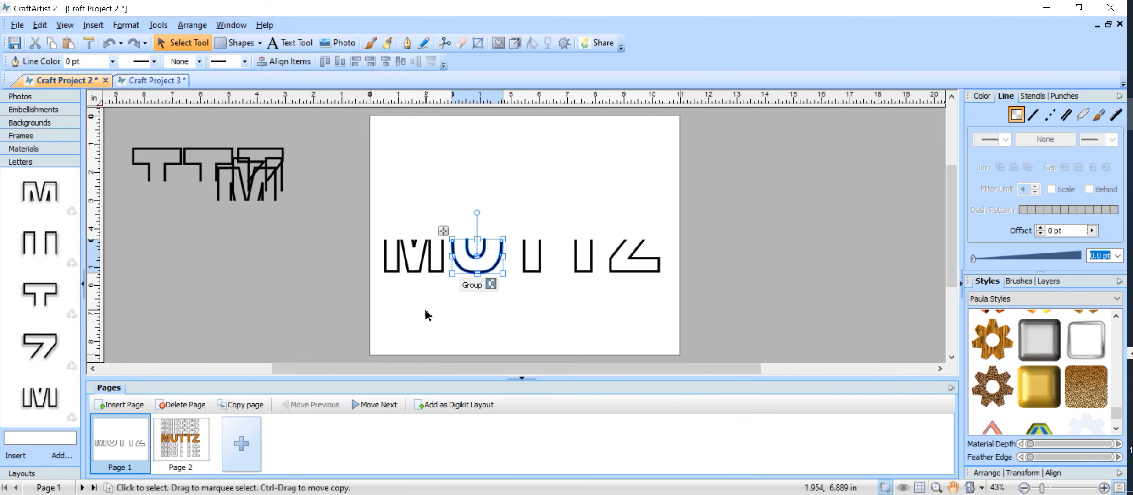
left_click(488, 286)
left_click_drag(483, 256, 63, 379)
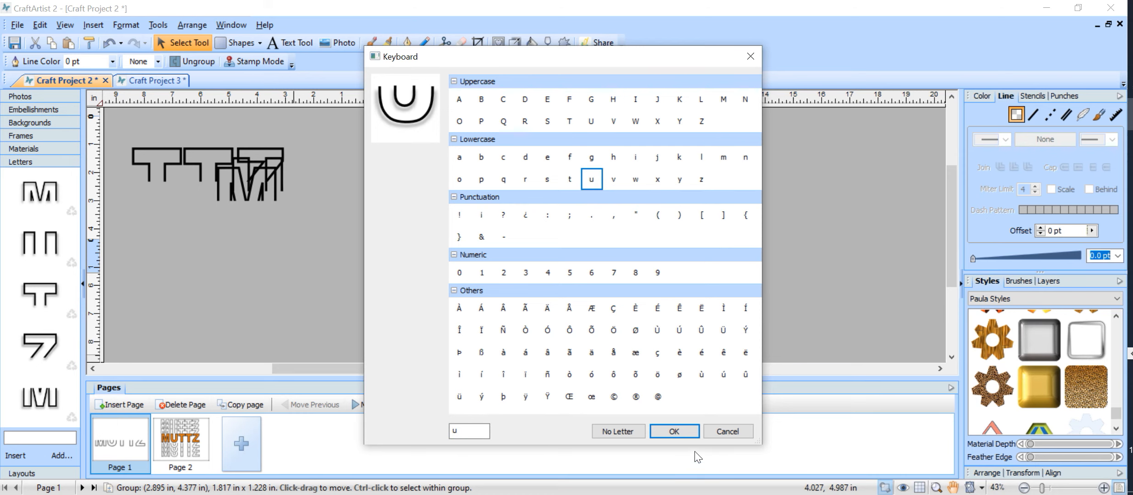
left_click(675, 432)
Step: Store the first lower-half T in the Letters collection, assigned to lowercase t
left_click_drag(558, 200, 504, 313)
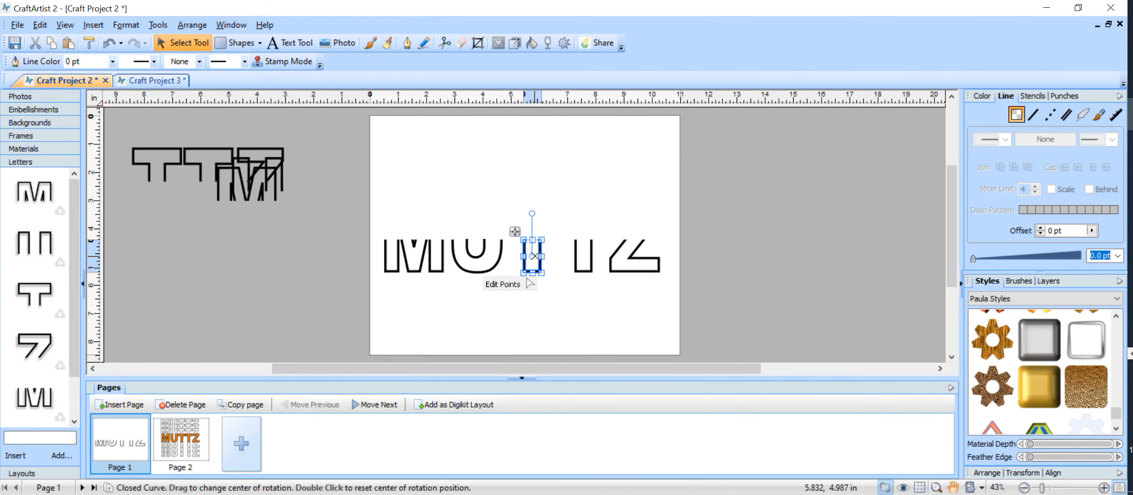
left_click_drag(522, 260, 41, 374)
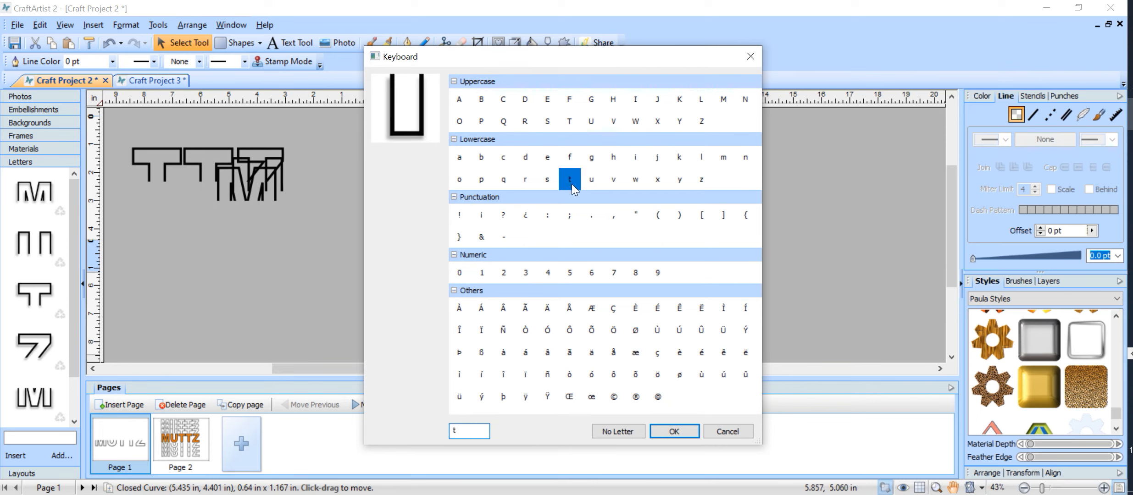
left_click(674, 431)
Step: Store the lower-half Z in the Letters collection, assigned to lowercase z
left_click_drag(708, 197, 609, 309)
left_click_drag(646, 262, 57, 388)
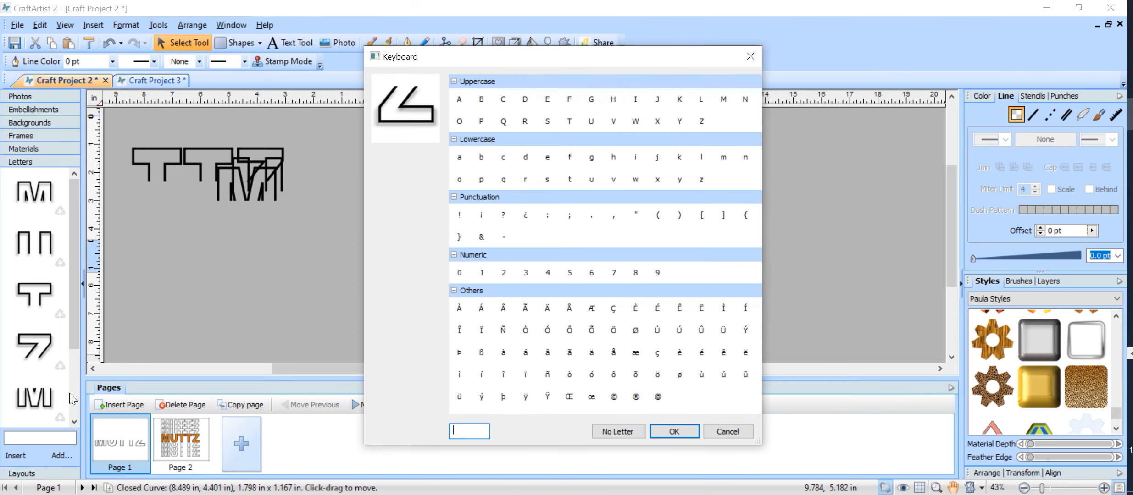
left_click(700, 180)
left_click(674, 432)
Step: Cut all remaining letter pieces on and beside page 1 to clear it
left_click_drag(743, 152, 169, 407)
left_click_drag(112, 127, 784, 458)
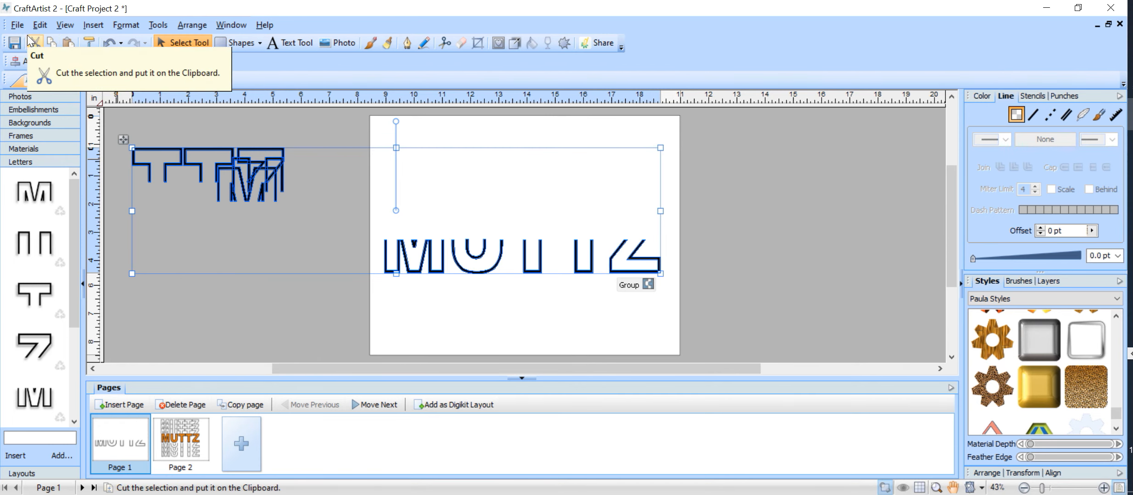
left_click(37, 43)
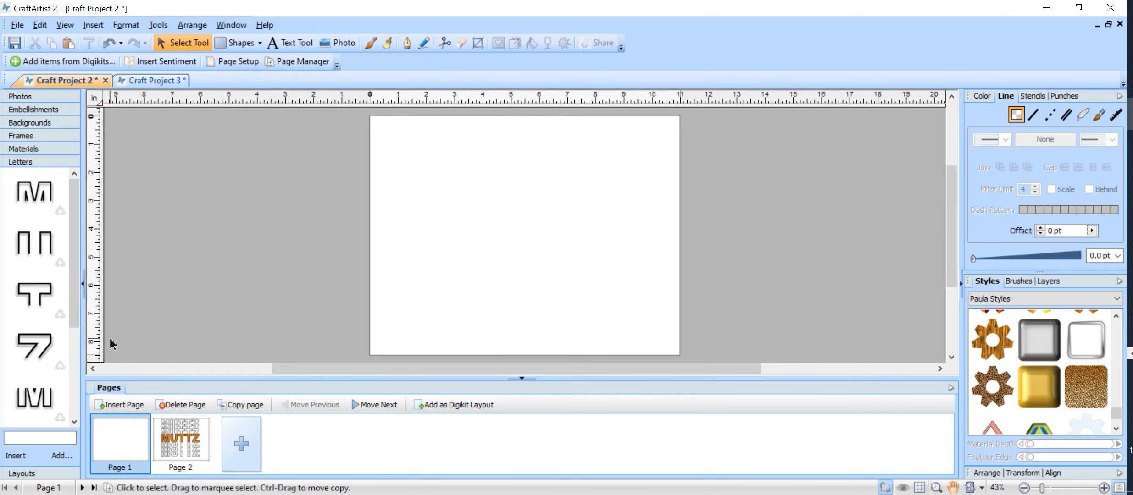
scroll(80, 327, "down", 3)
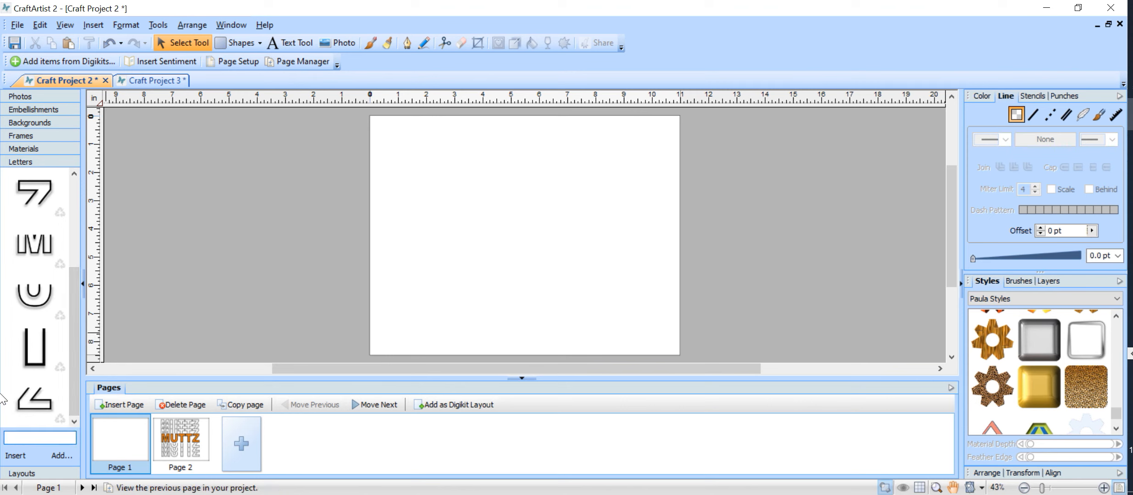
type("NUTTZ")
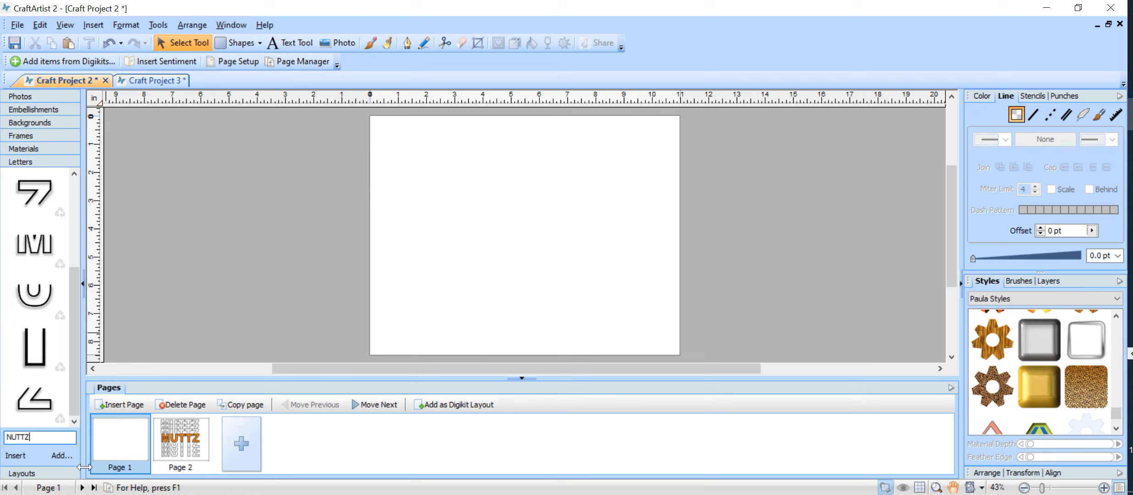
left_click(15, 455)
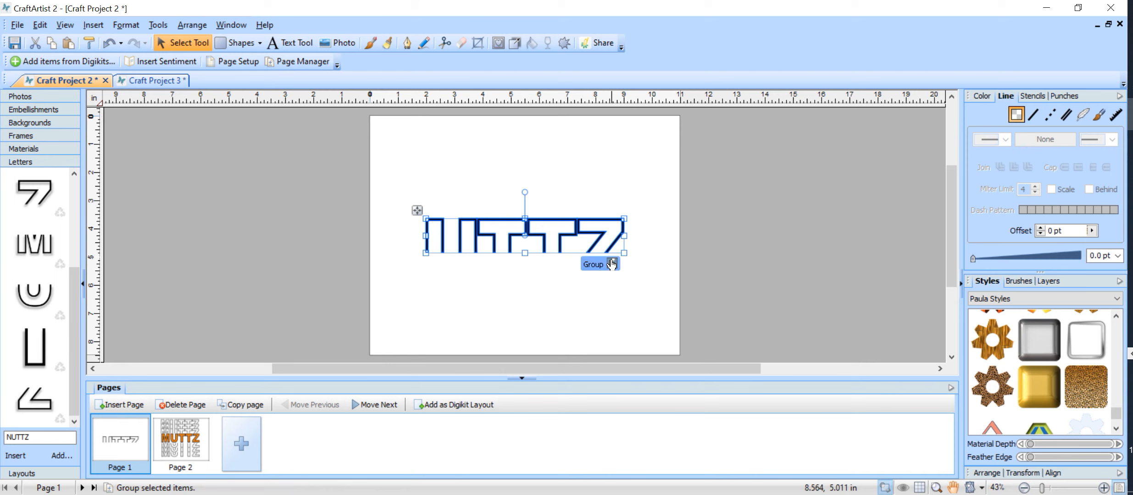
left_click(34, 44)
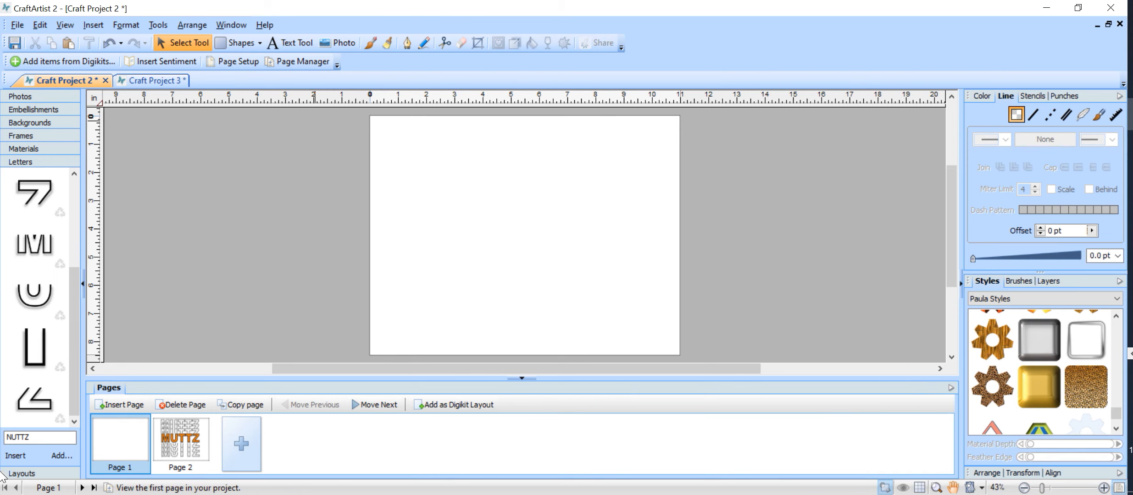
Step: Insert the word MUTTZ on page 1 from the stored uppercase letters and move it toward the page's upper part
scroll(41, 397, "up", 1)
scroll(43, 371, "down", 1)
scroll(42, 369, "up", 1)
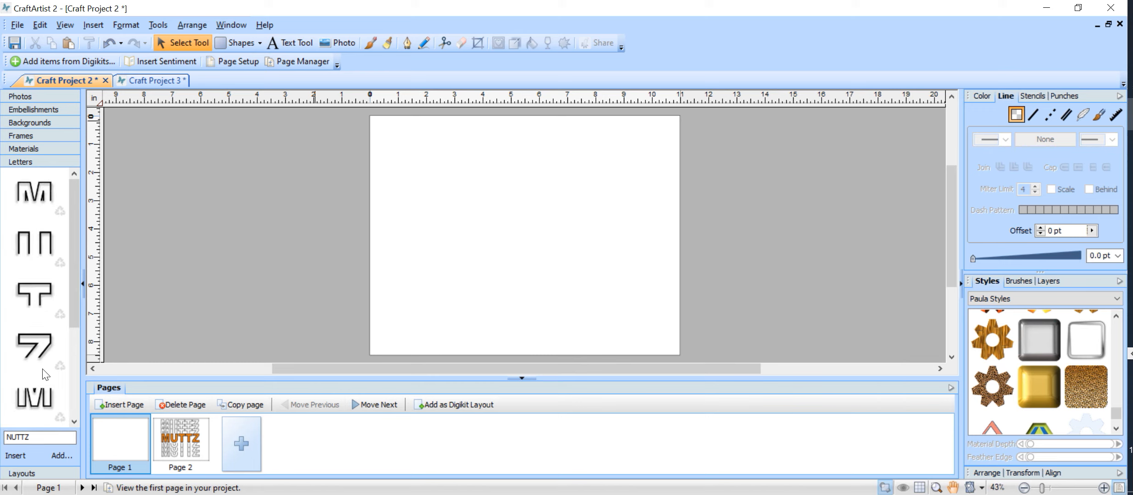
double_click(55, 439)
left_click(25, 456)
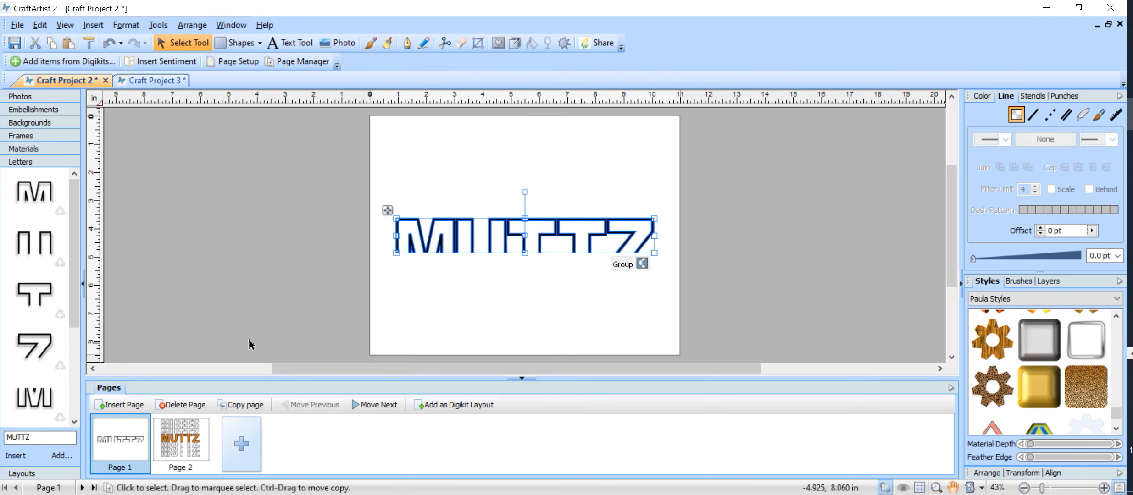
left_click_drag(616, 244, 609, 202)
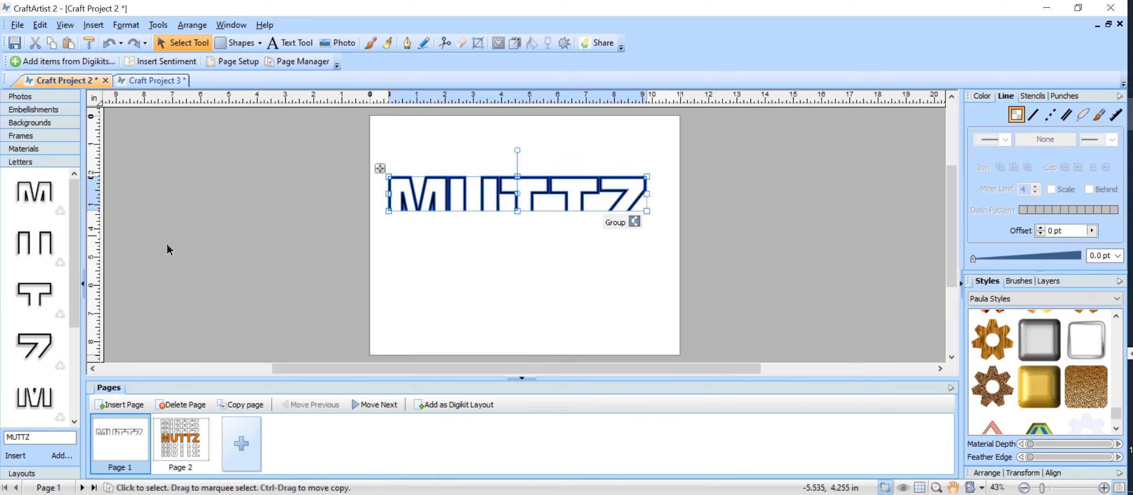
Step: Insert the word muttz from the stored lowercase letters and place it beneath the upper halves, aligned at the M
double_click(3, 434)
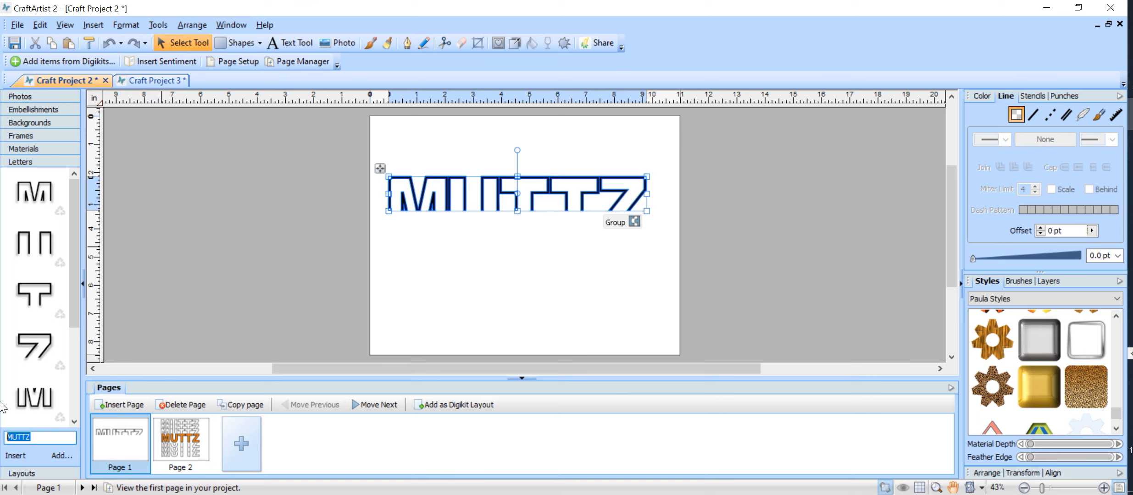
type("muttz")
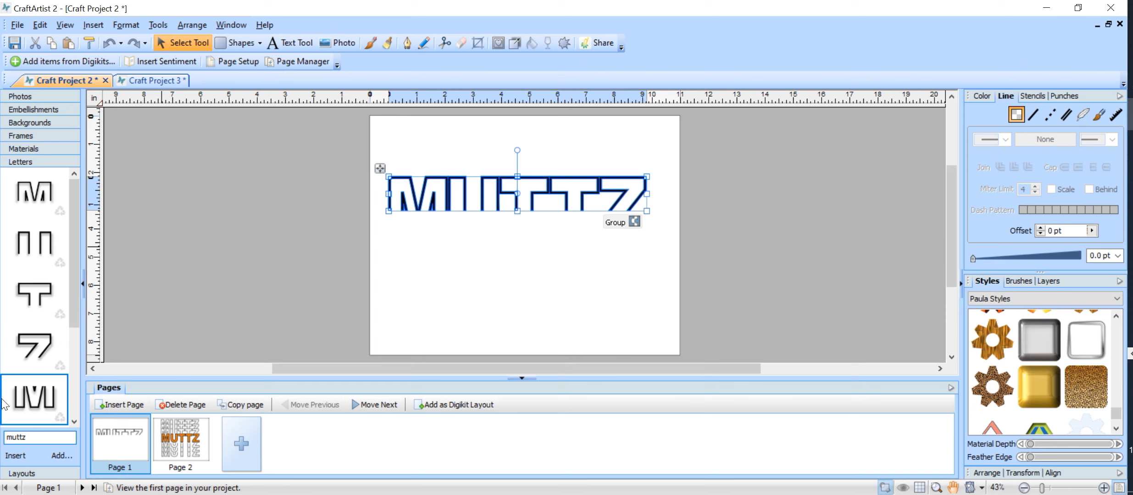
left_click(16, 456)
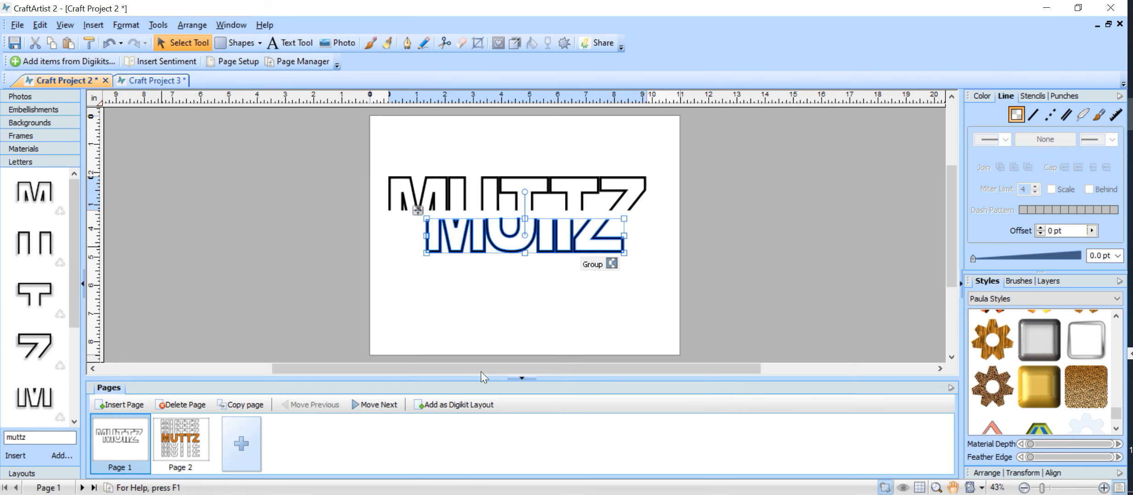
left_click_drag(603, 252, 565, 259)
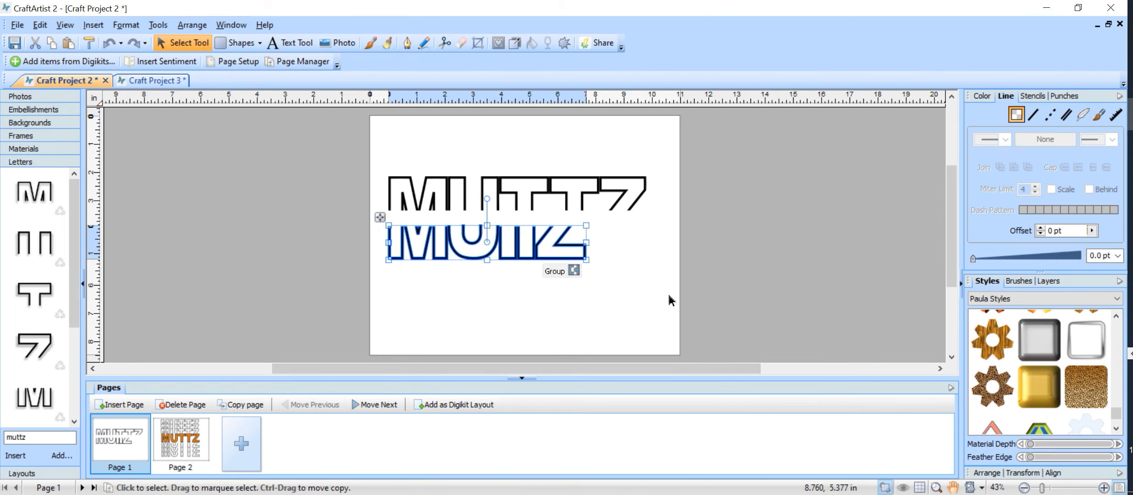
Step: Move the lower-half Z and both lower-half Ts individually so each sits beneath its matching upper half
left_click(671, 301)
left_click(550, 241)
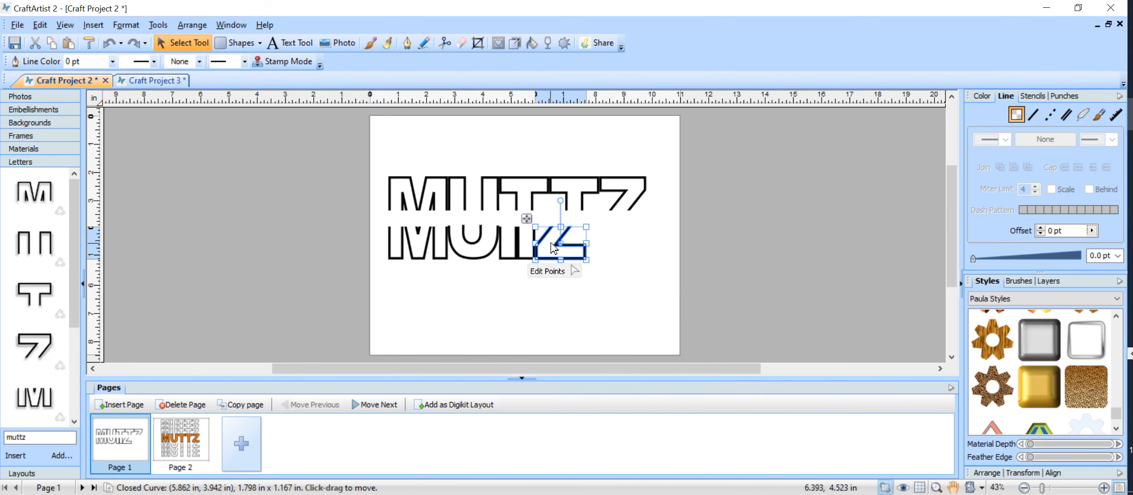
left_click_drag(569, 255, 630, 261)
left_click_drag(535, 261, 583, 262)
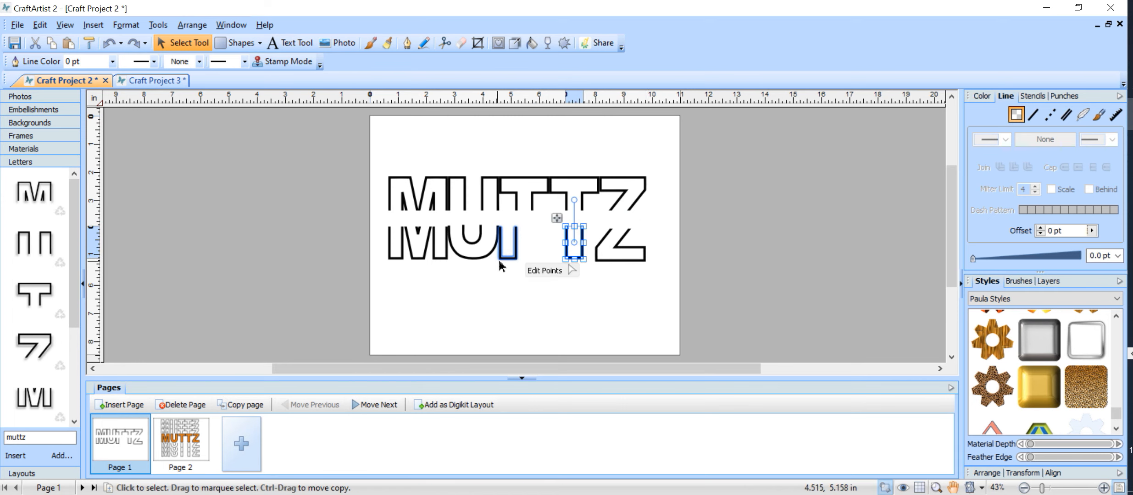
left_click_drag(500, 263, 525, 265)
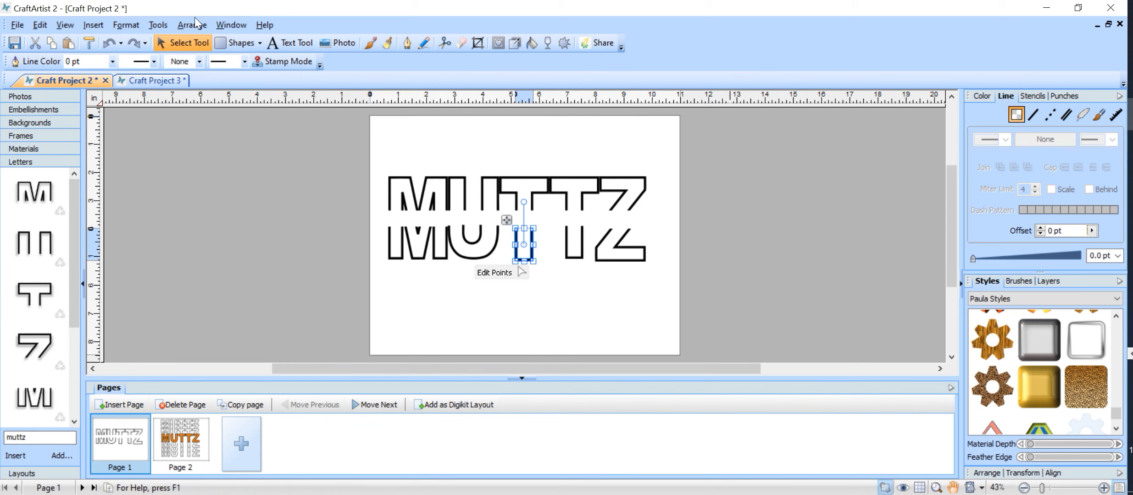
Step: Open the Digikit Creator and display the stored items in its Letters category
left_click(156, 23)
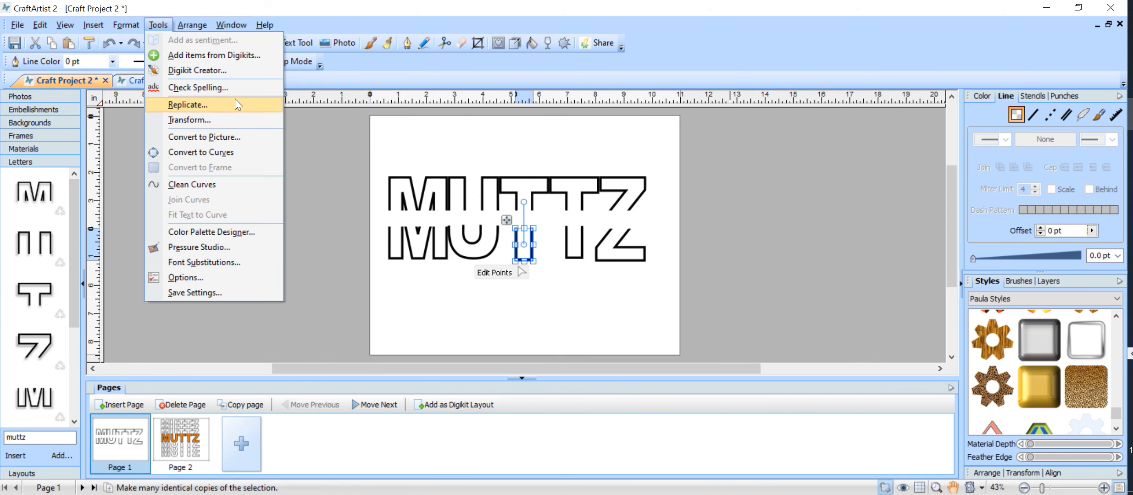
left_click(233, 75)
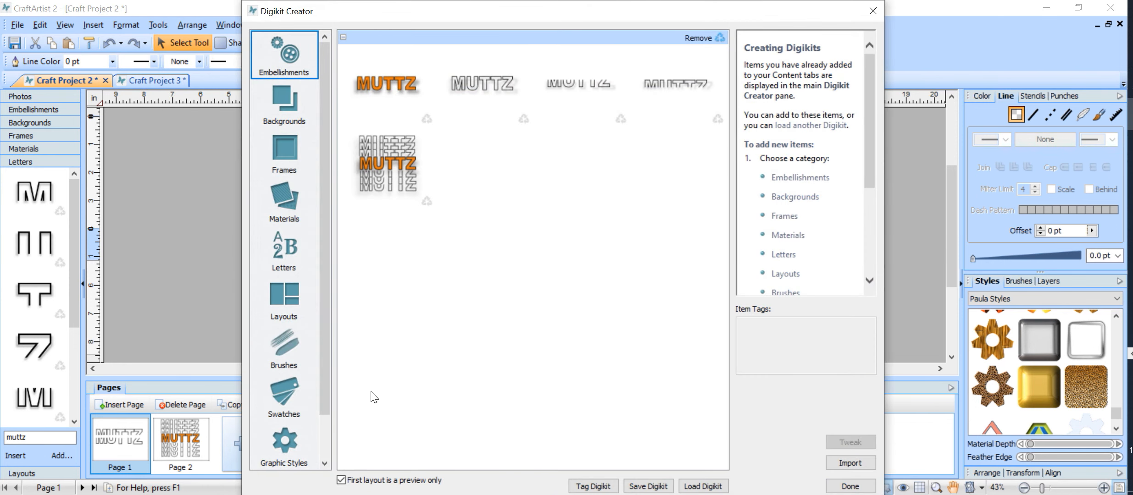
left_click(314, 259)
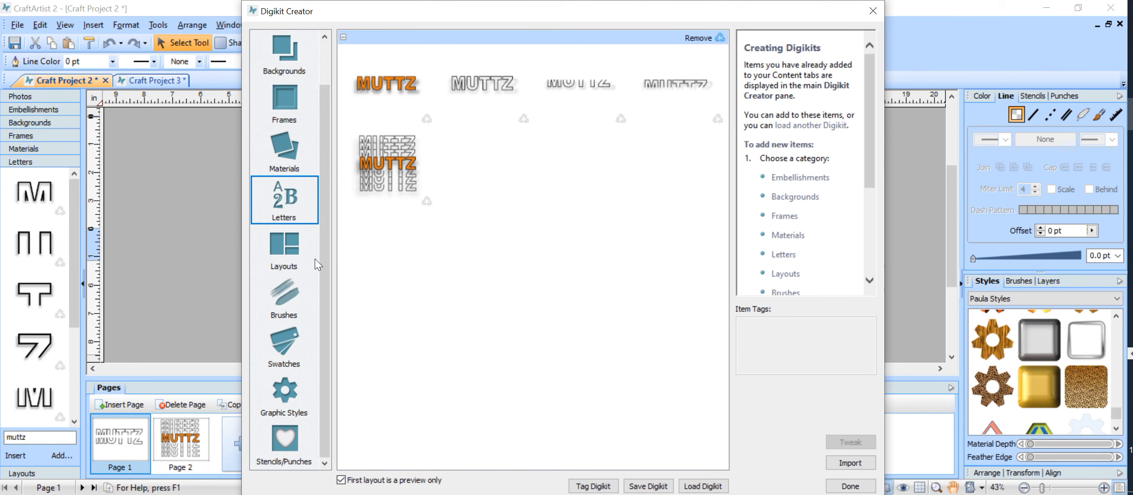
left_click(307, 398)
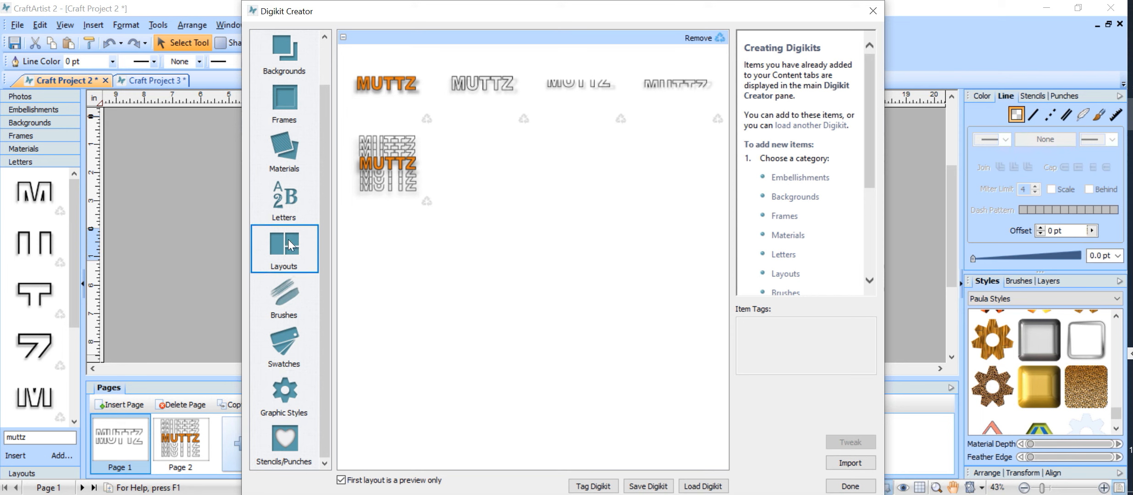
left_click(300, 201)
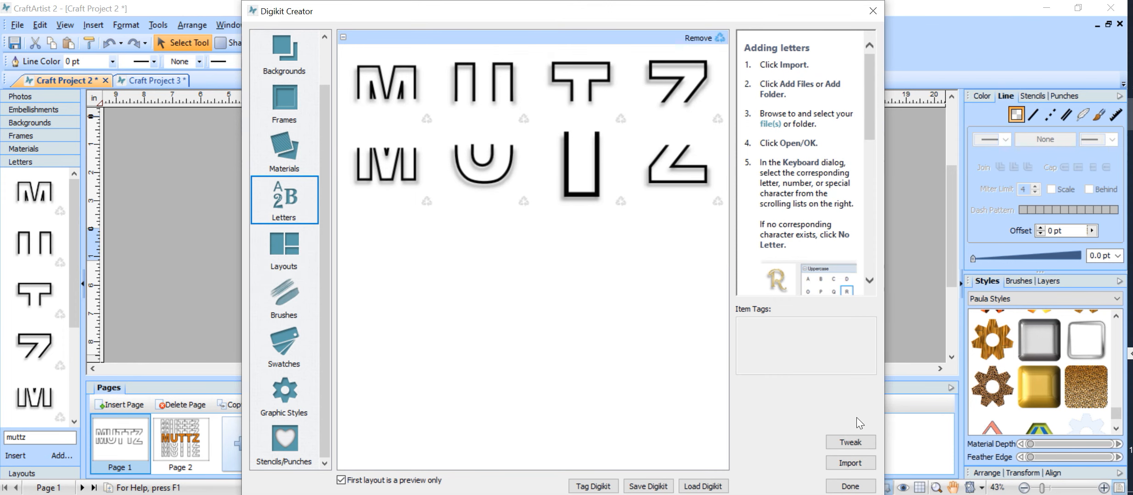
Step: View the Tweak Letter baseline and spacing settings for the stored letters, cancel them, and close the Digikit Creator
left_click(853, 442)
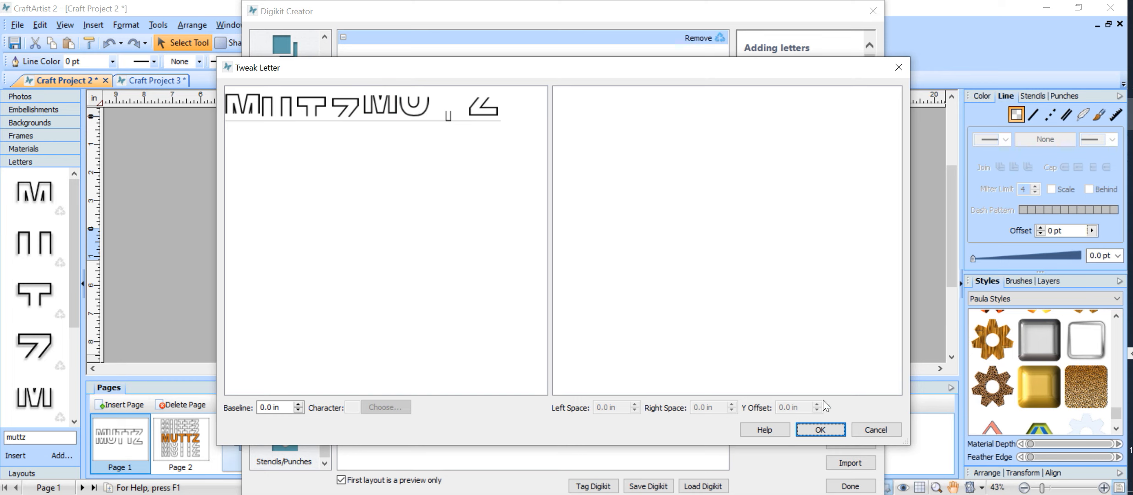
left_click(876, 430)
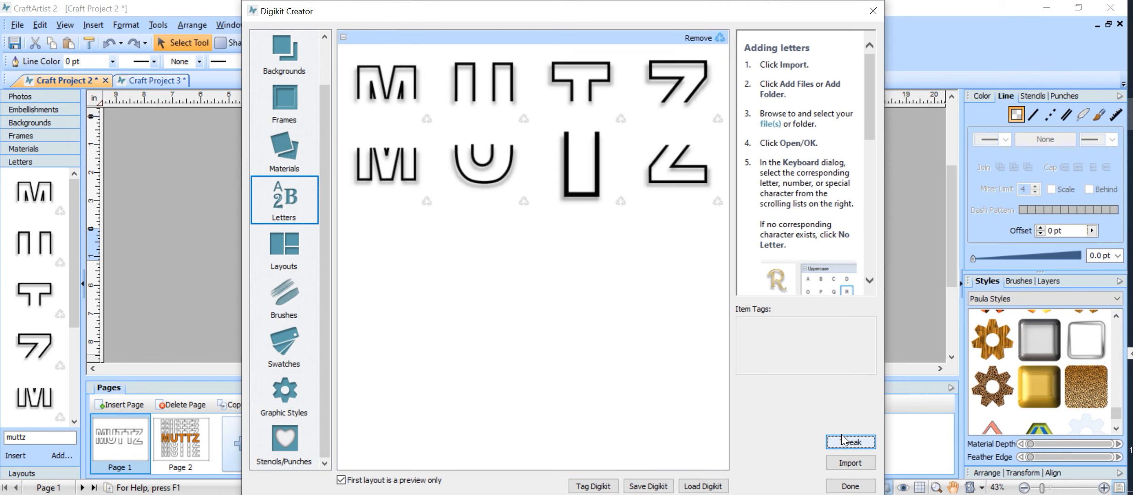
left_click(850, 486)
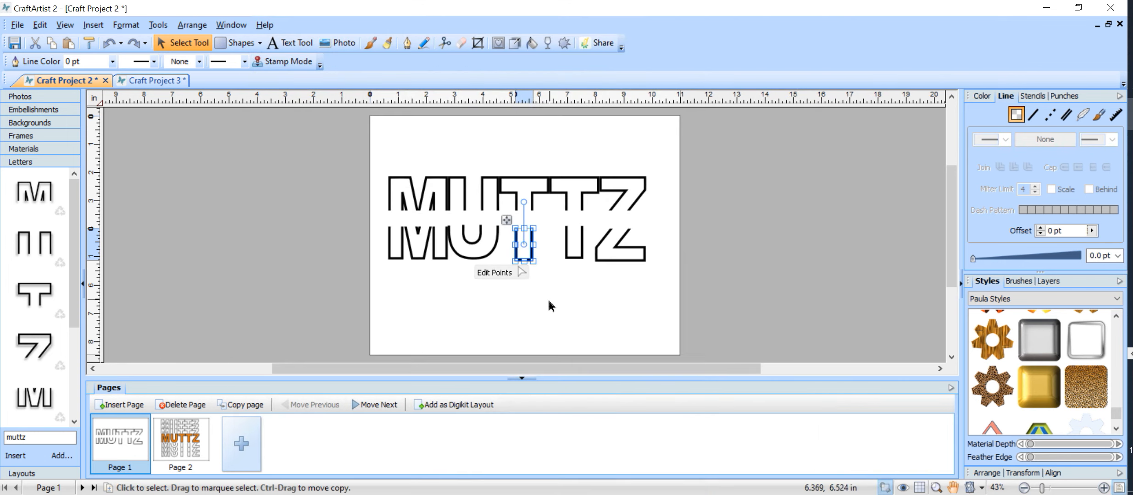
Step: Review the assembled half-letter word on page 1 and display the stacked MUTTZ design on page 2
scroll(284, 151, "up", 3)
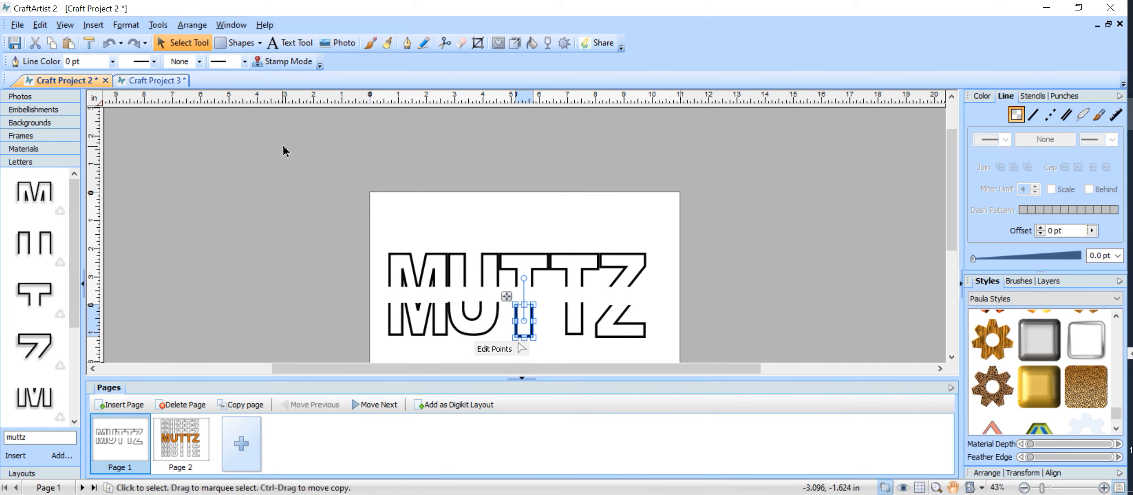
scroll(283, 148, "down", 1)
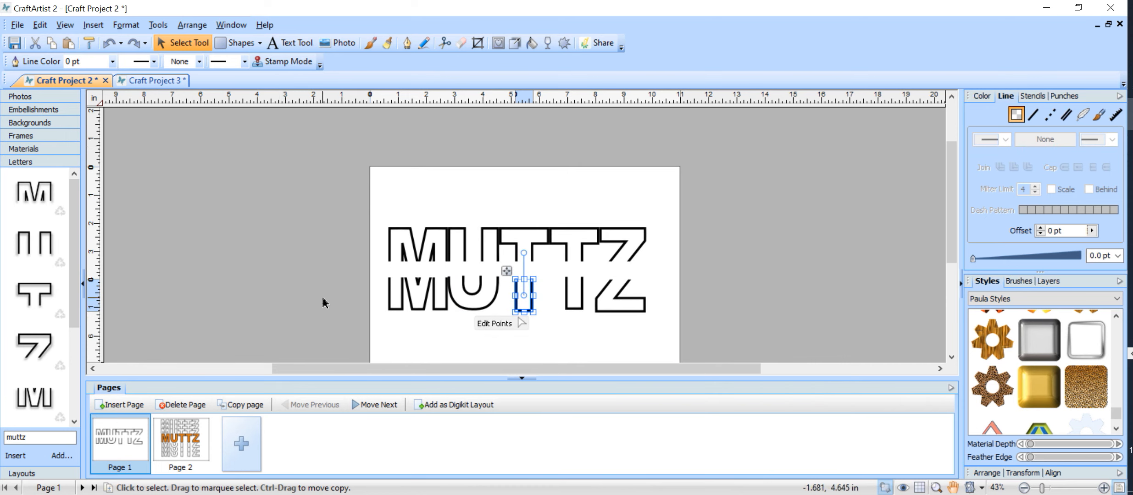
left_click(180, 465)
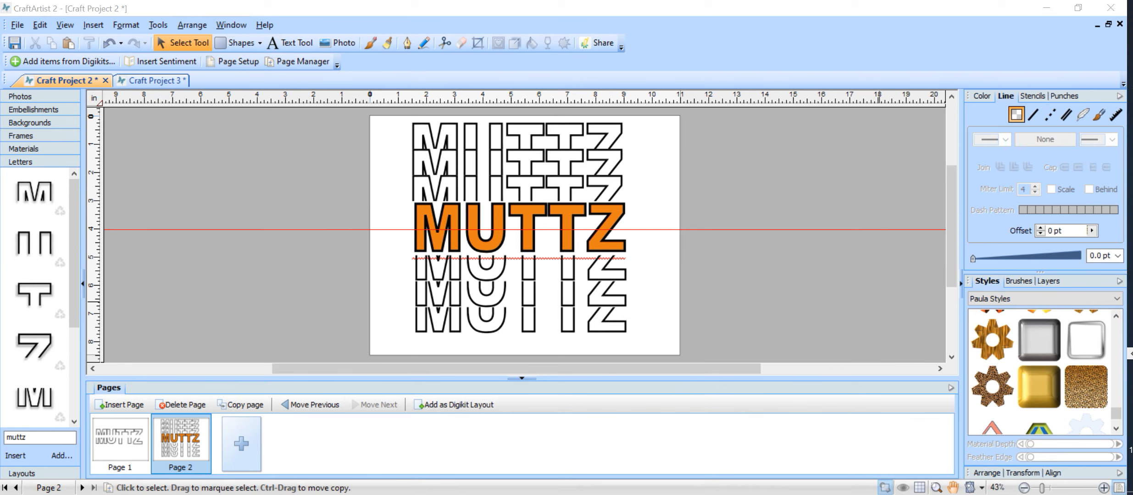
left_click(1131, 279)
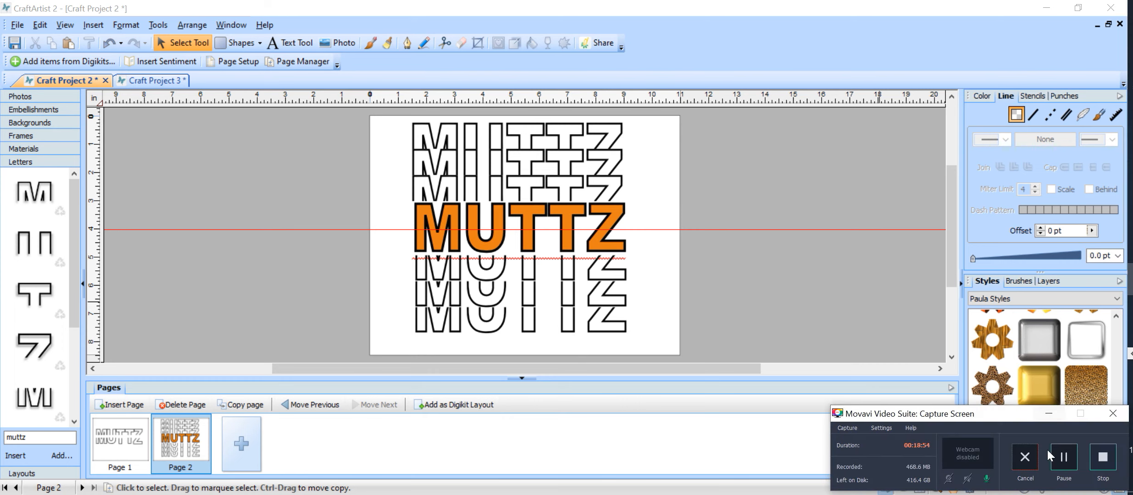